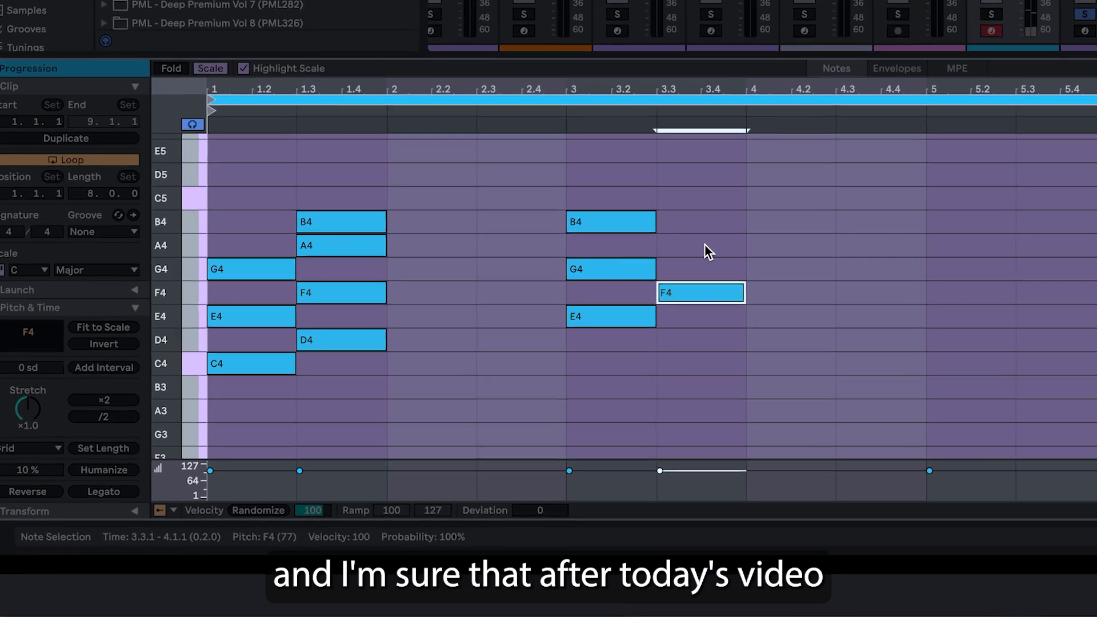
Step: Complete the chord at 3.3 in the Progression clip by adding A4 and C5 above the F4 note
double_click(680, 258)
double_click(663, 216)
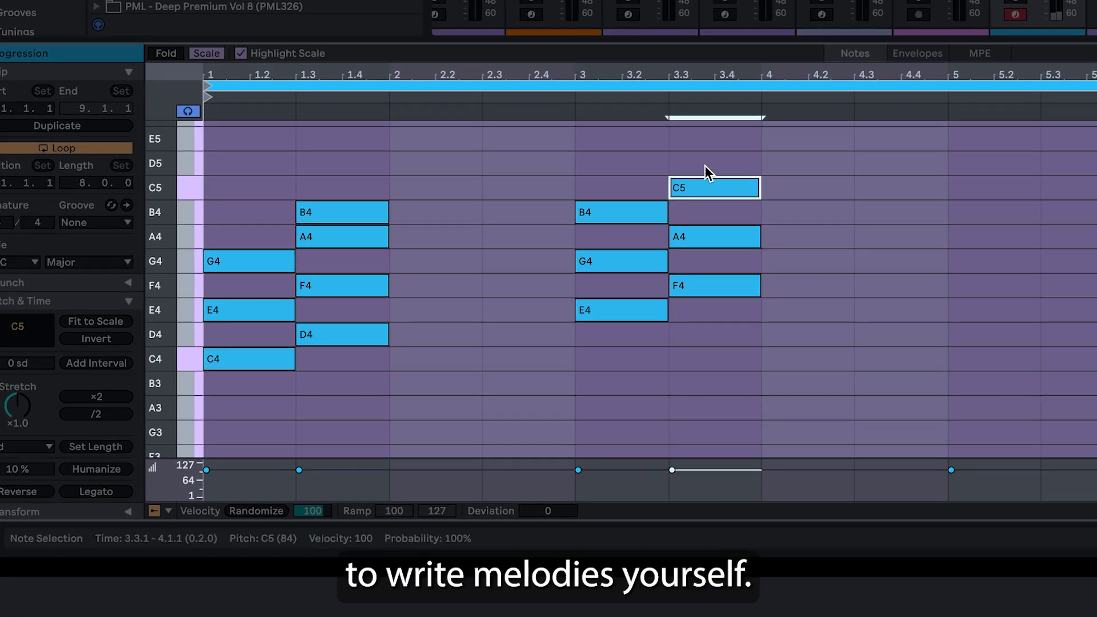
double_click(706, 166)
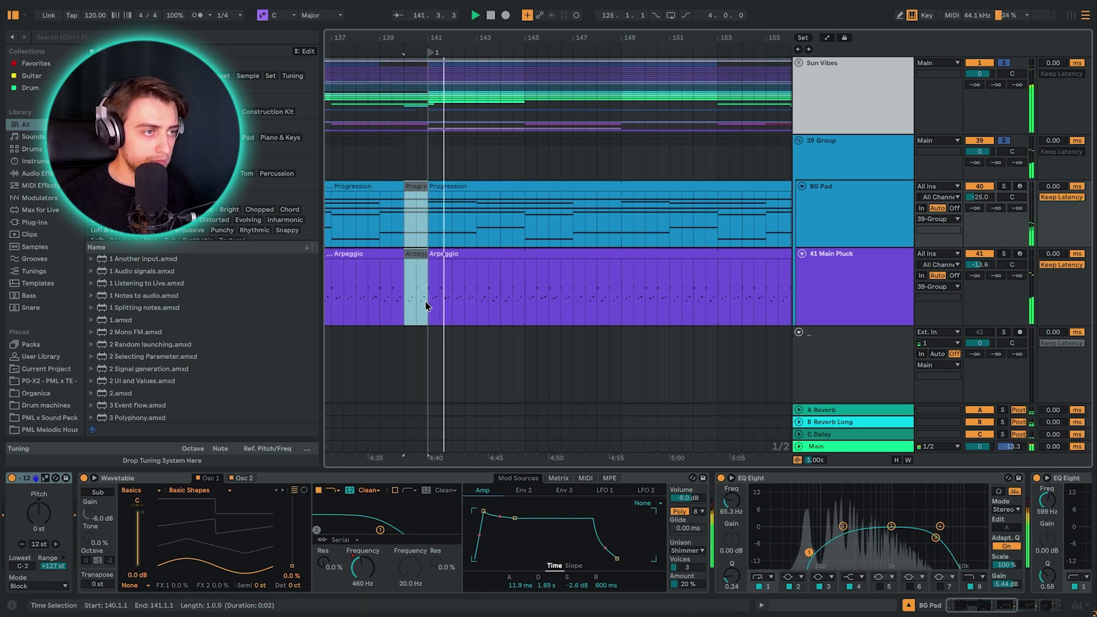
left_click_drag(532, 47, 531, 38)
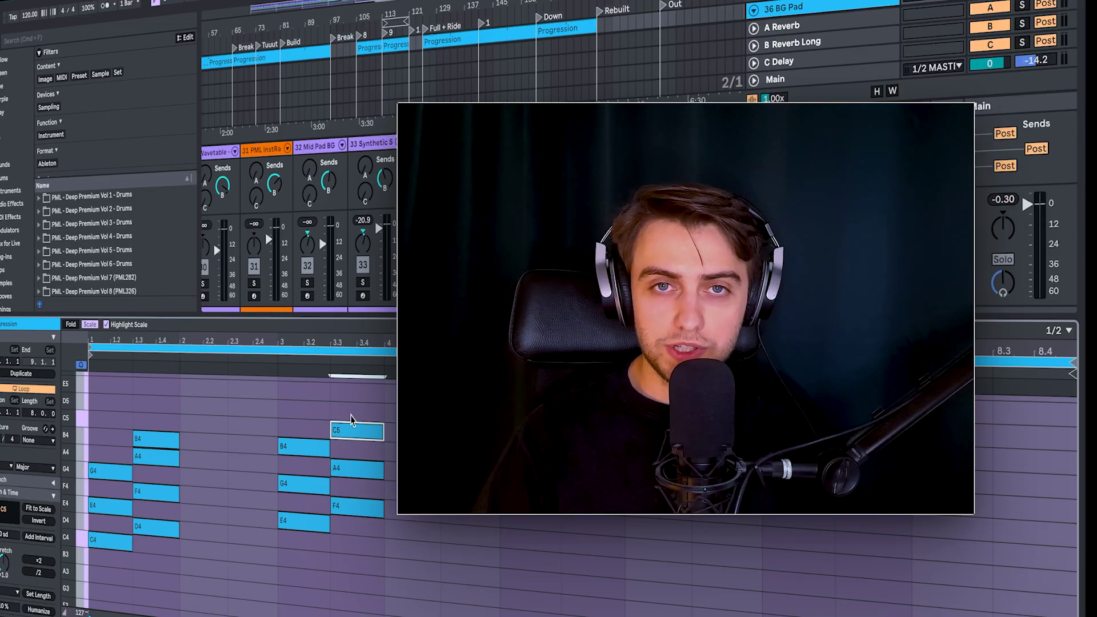
double_click(352, 413)
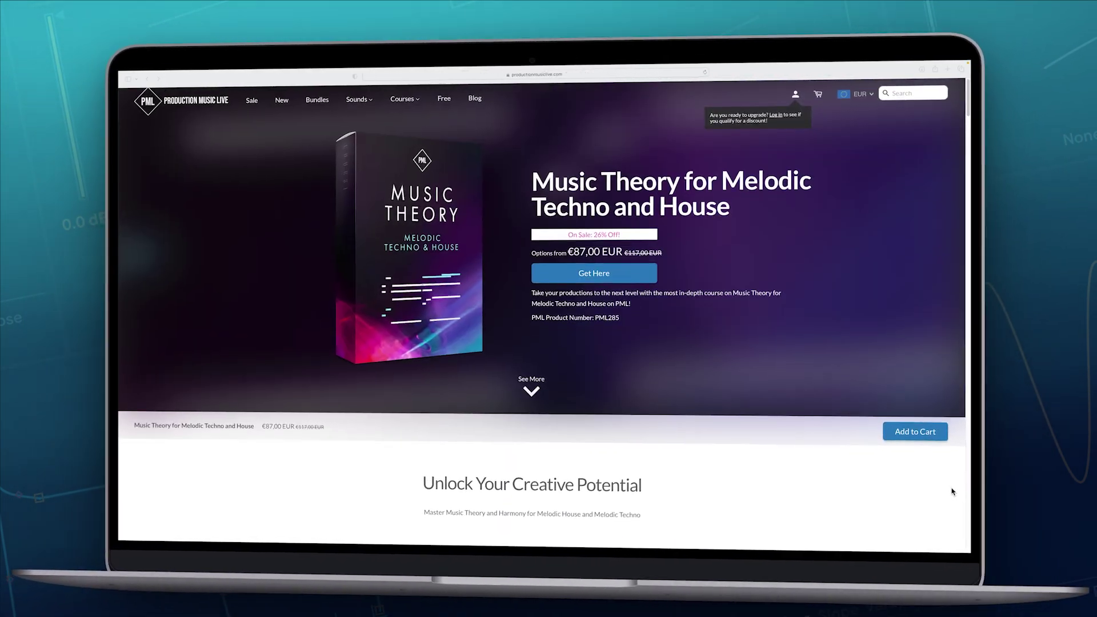
Step: Examine the Music Theory for Melodic Techno and House course page, including its course contents, intro video, MIDI pack and free taster section
scroll(936, 477, "down", 10)
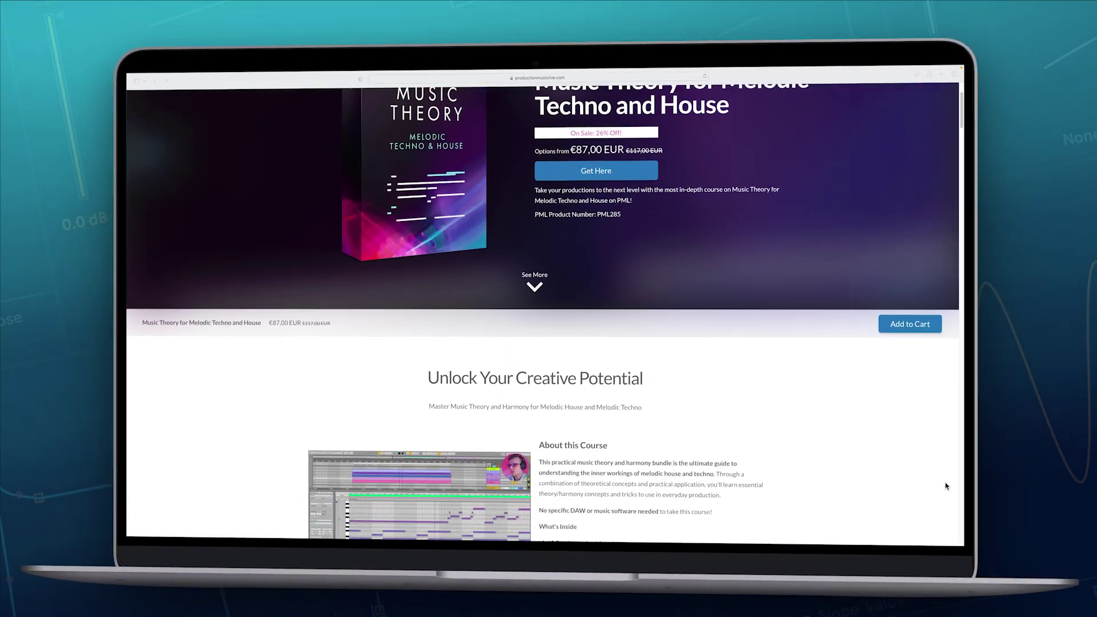
scroll(935, 477, "down", 2)
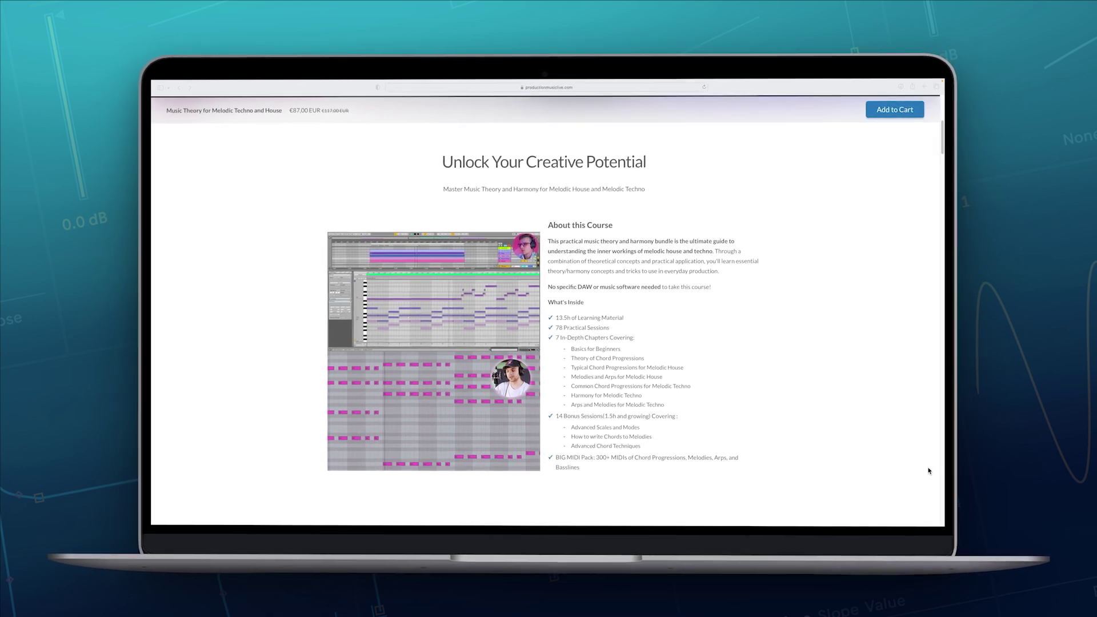
scroll(926, 468, "down", 1)
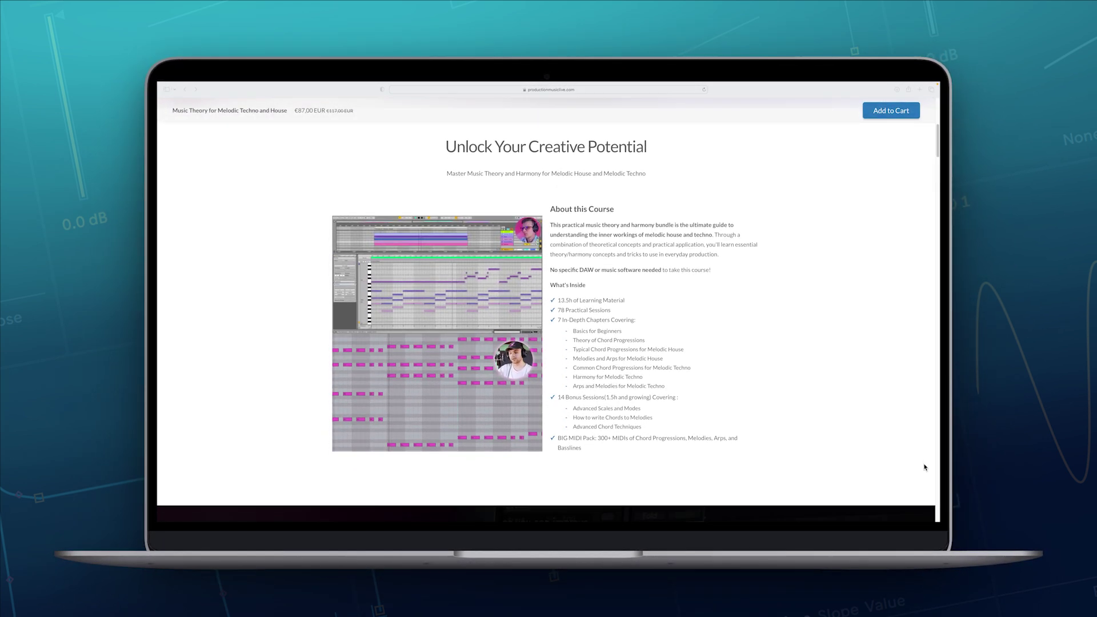
scroll(925, 467, "down", 15)
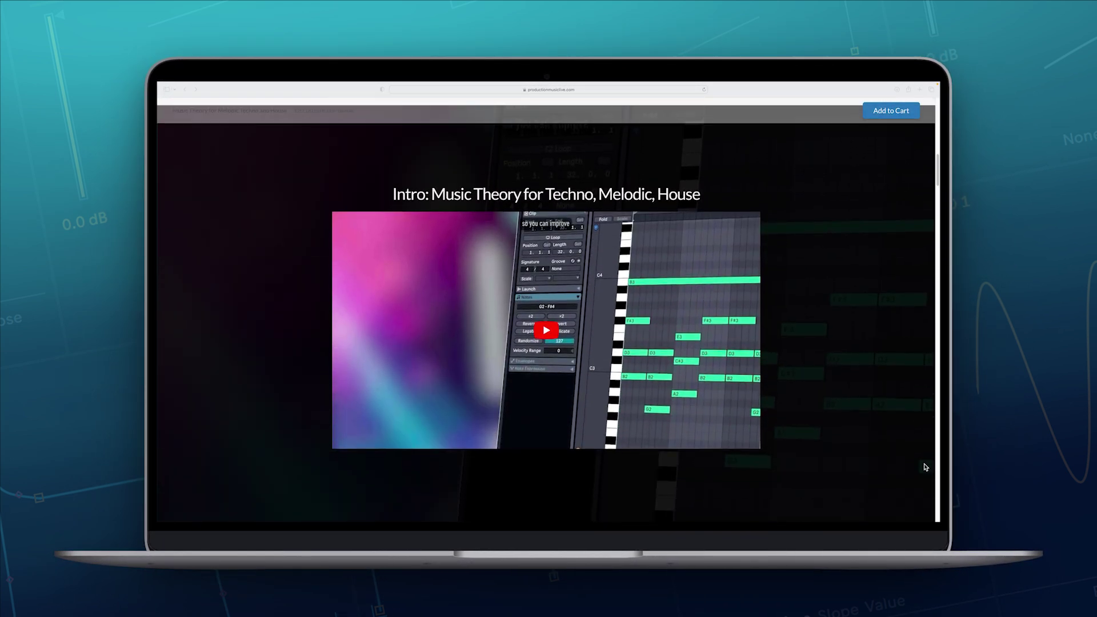
scroll(926, 468, "down", 10)
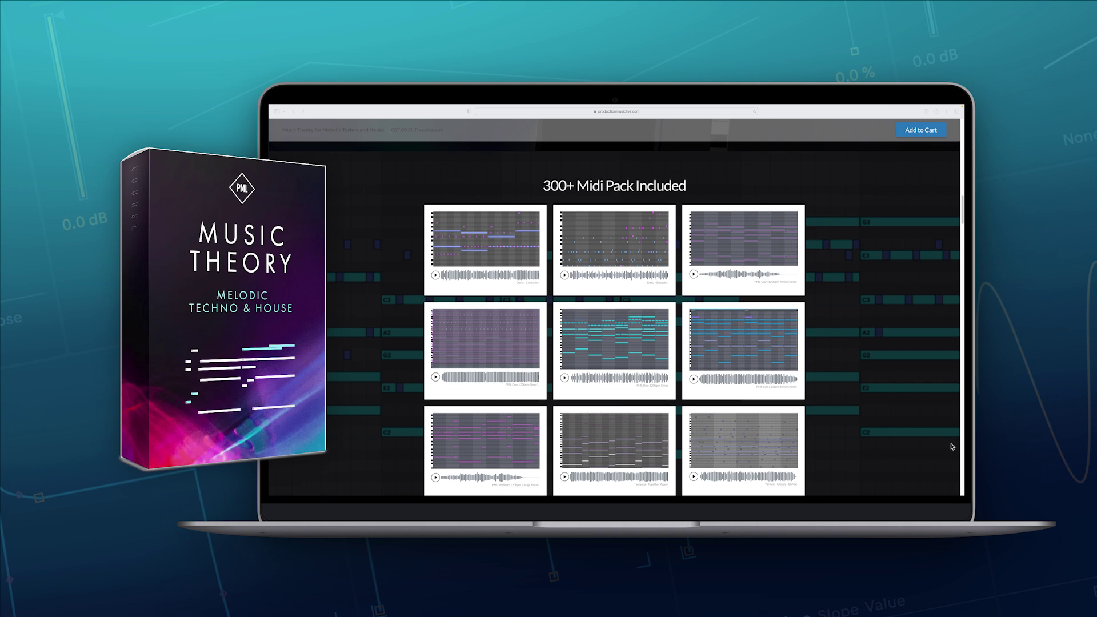
scroll(952, 446, "down", 5)
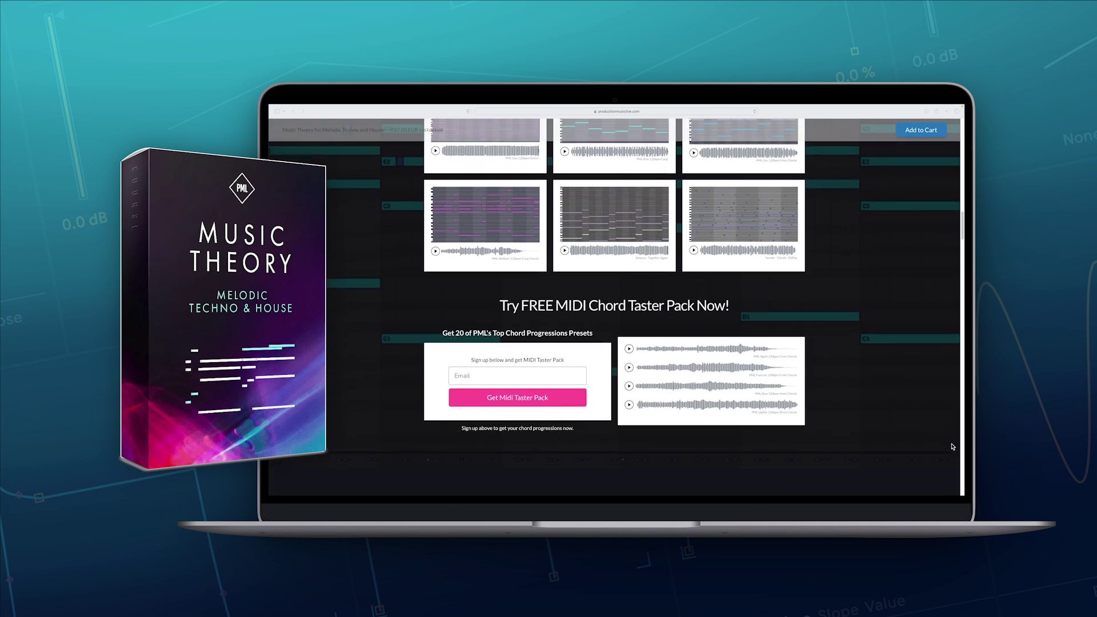
scroll(952, 446, "down", 6)
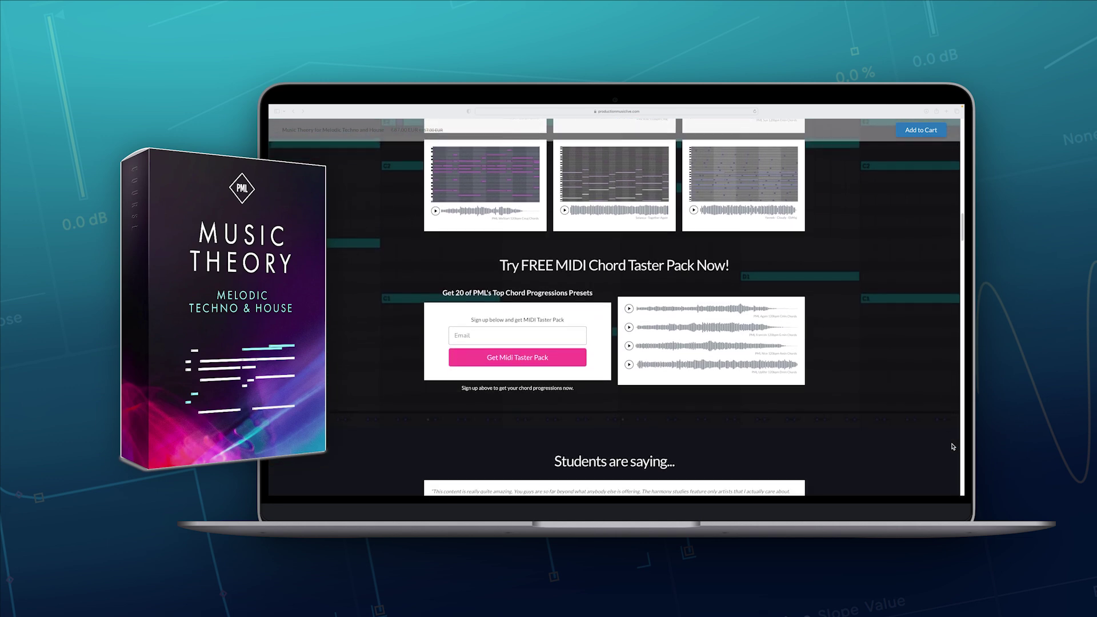
scroll(952, 447, "down", 2)
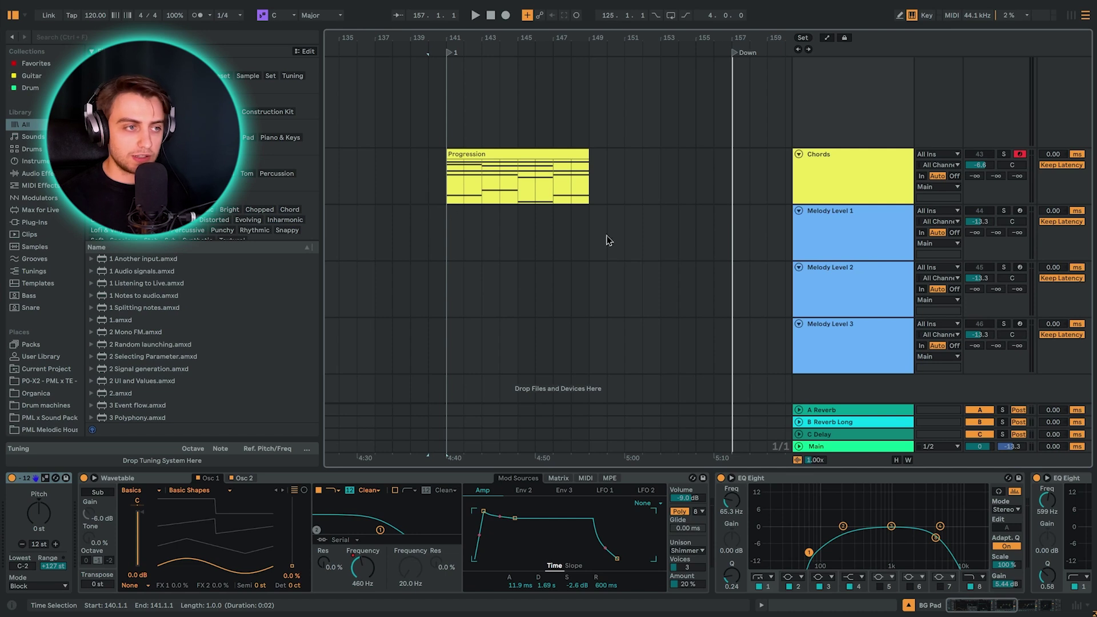
Step: Select the Melody Level 1, Melody Level 2 and Melody Level 3 tracks in turn to inspect their instruments
left_click(818, 224)
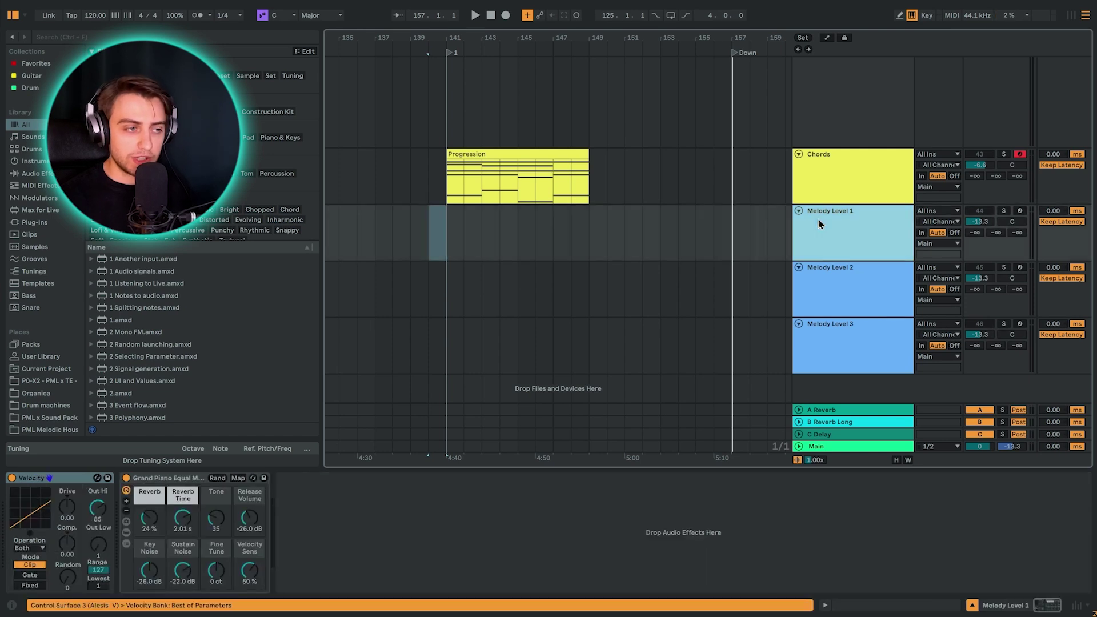
left_click(851, 290)
left_click(862, 343)
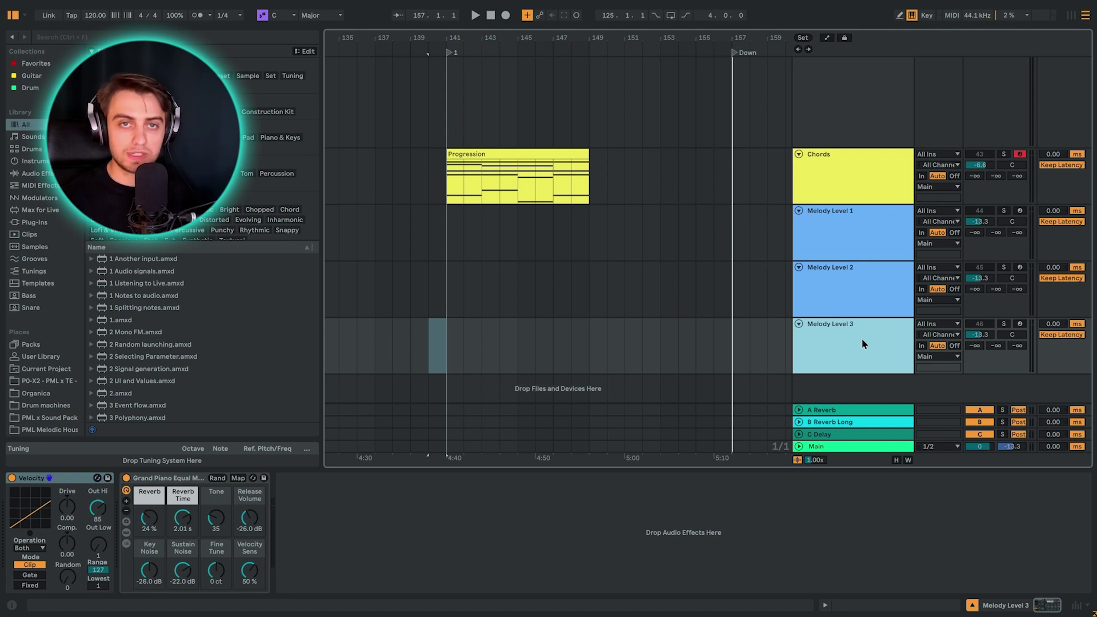
Step: Loop the arrangement from bar 141 to 149 over the Progression clip on the Chords track
left_click(524, 168)
key("ctrl+l")
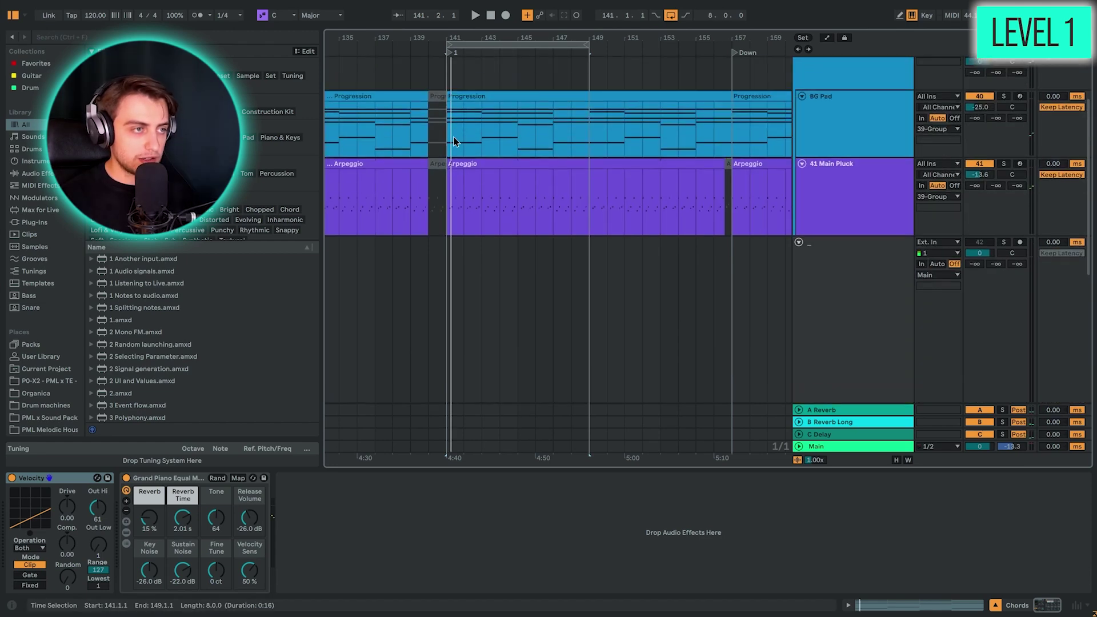
left_click_drag(455, 142, 588, 143)
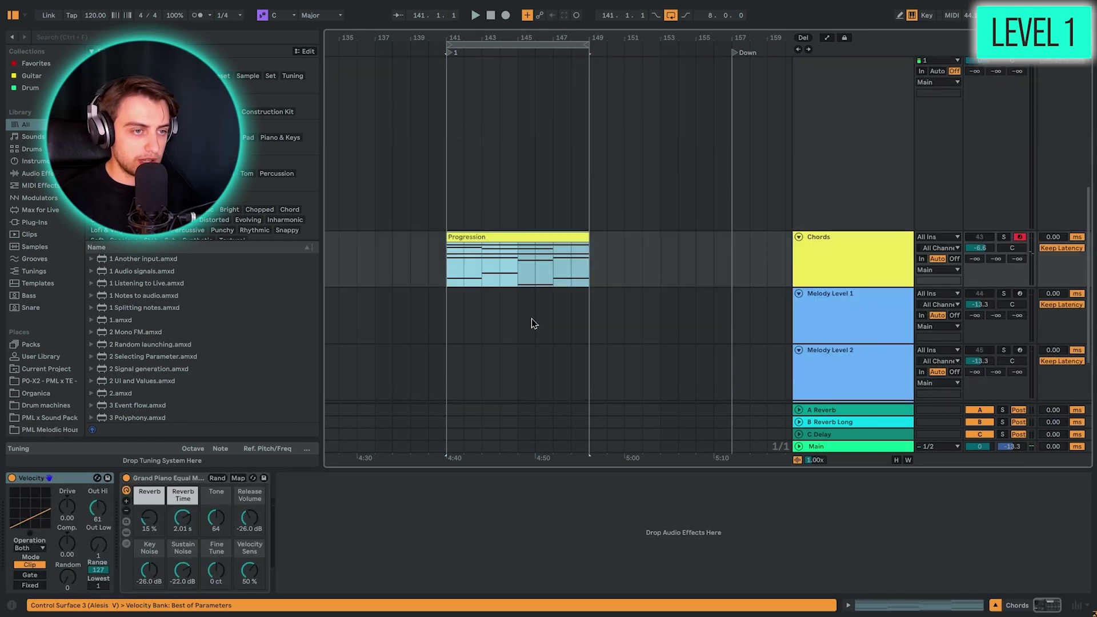
scroll(540, 308, "down", 3)
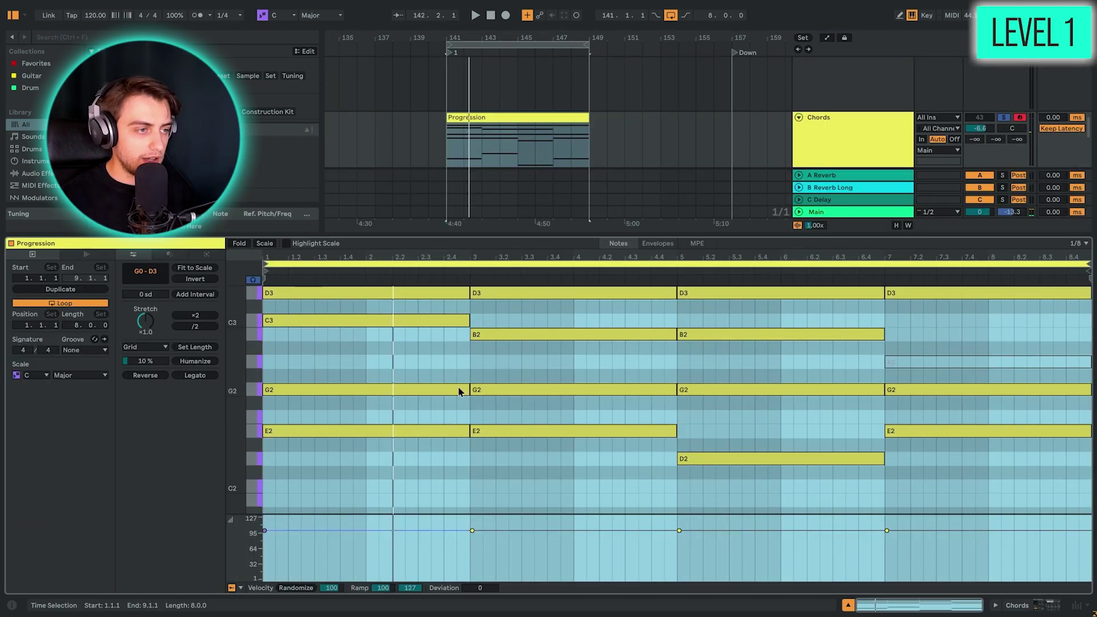
Step: Halve the length of all notes in the Chords track's Progression clip and delete the empty half from bar 145
left_click(421, 368)
key("ctrl+a")
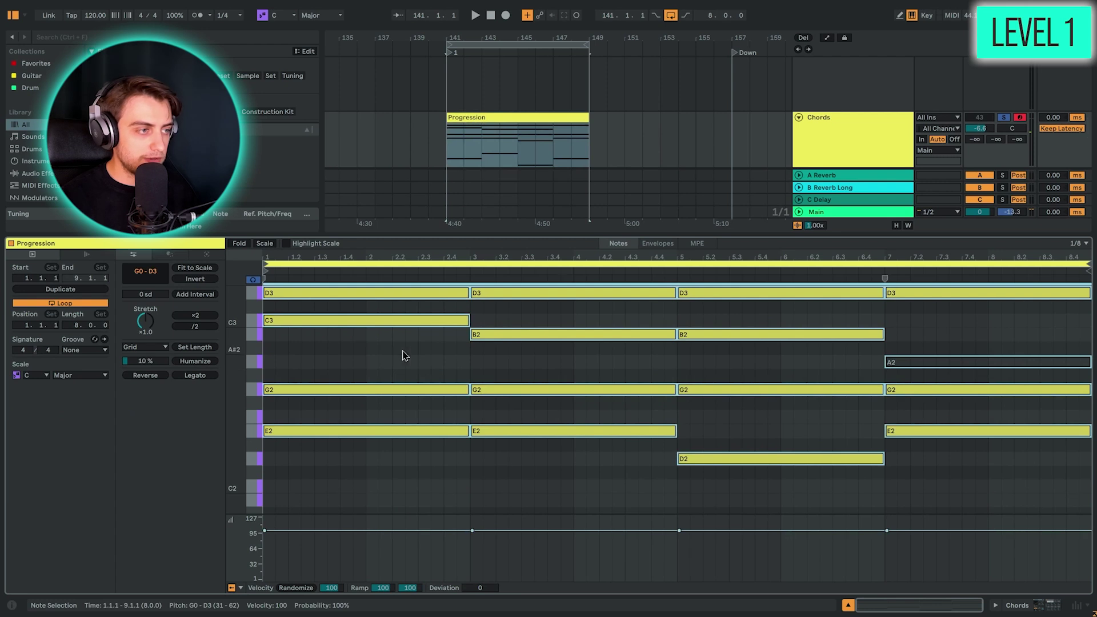
left_click(195, 327)
left_click(519, 145)
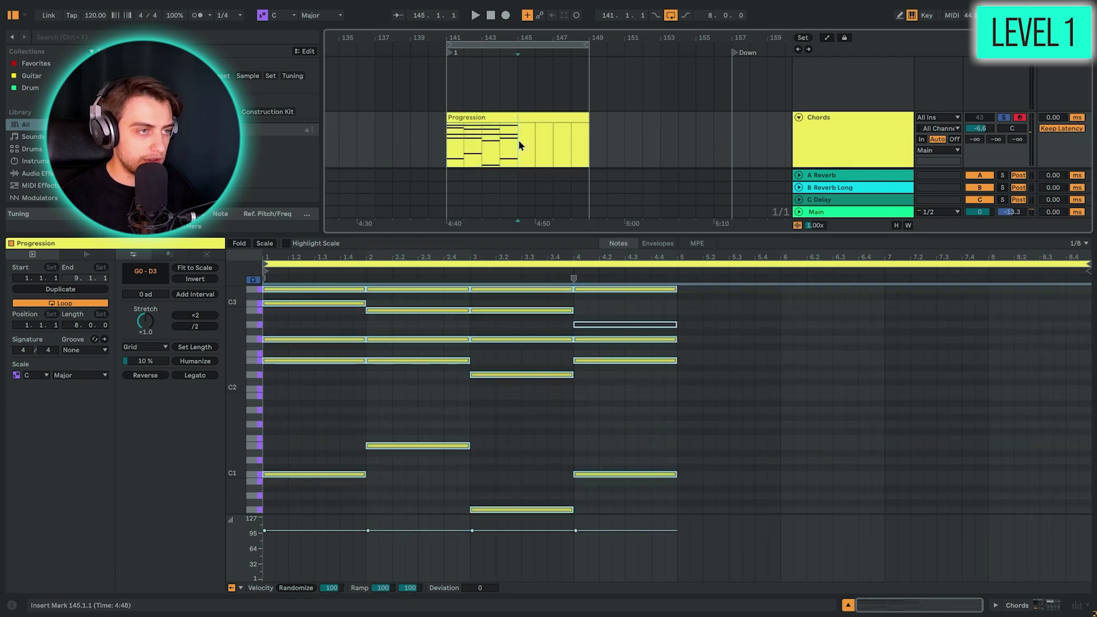
key("Delete")
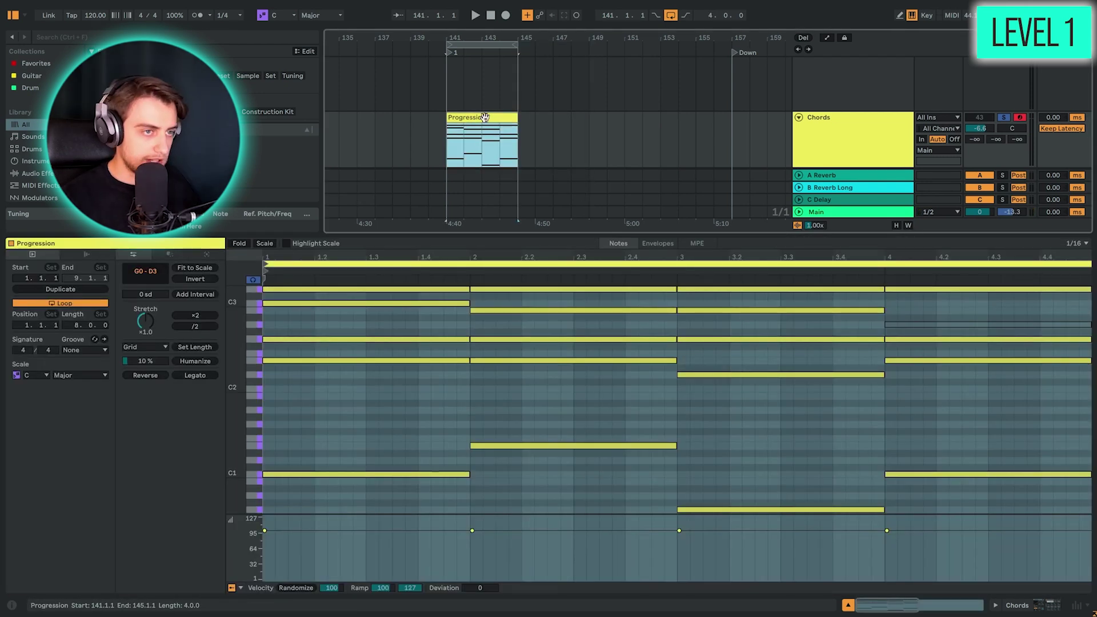
Step: Set the arrangement loop to the shortened Progression clip, bars 141 to 145, and play the chords back
left_click(455, 44)
key("z")
key("space")
scroll(580, 113, "down", 1)
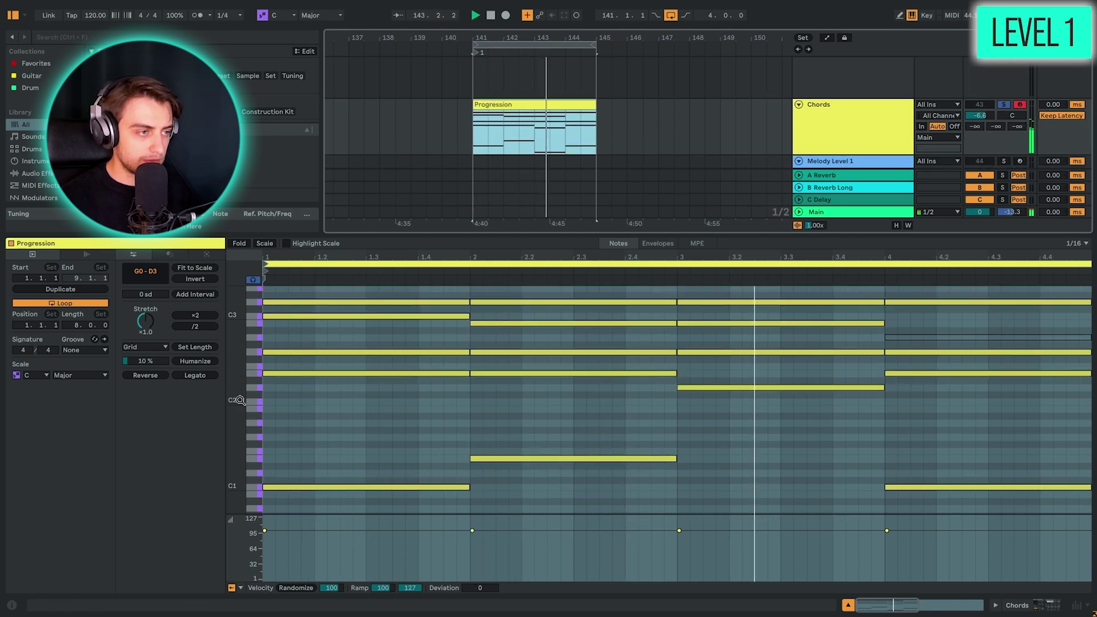
left_click_drag(252, 400, 269, 417)
left_click(443, 413)
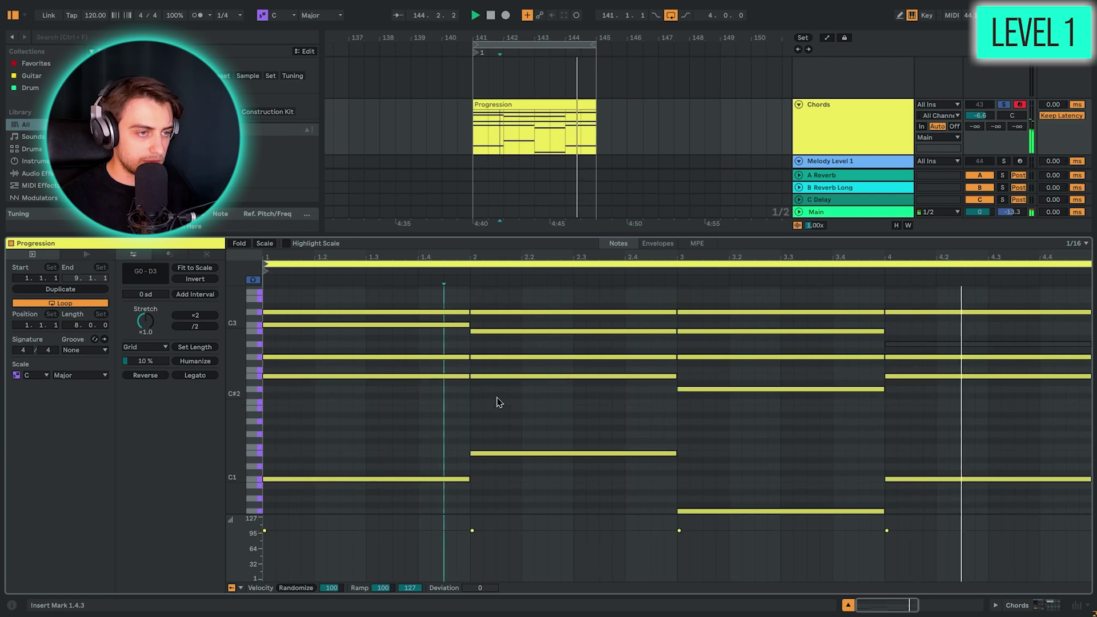
Step: Insert an empty four-bar MIDI clip on the Melody Level 1 track directly below the Progression clip, from bar 141 to 145
scroll(498, 400, "down", 1)
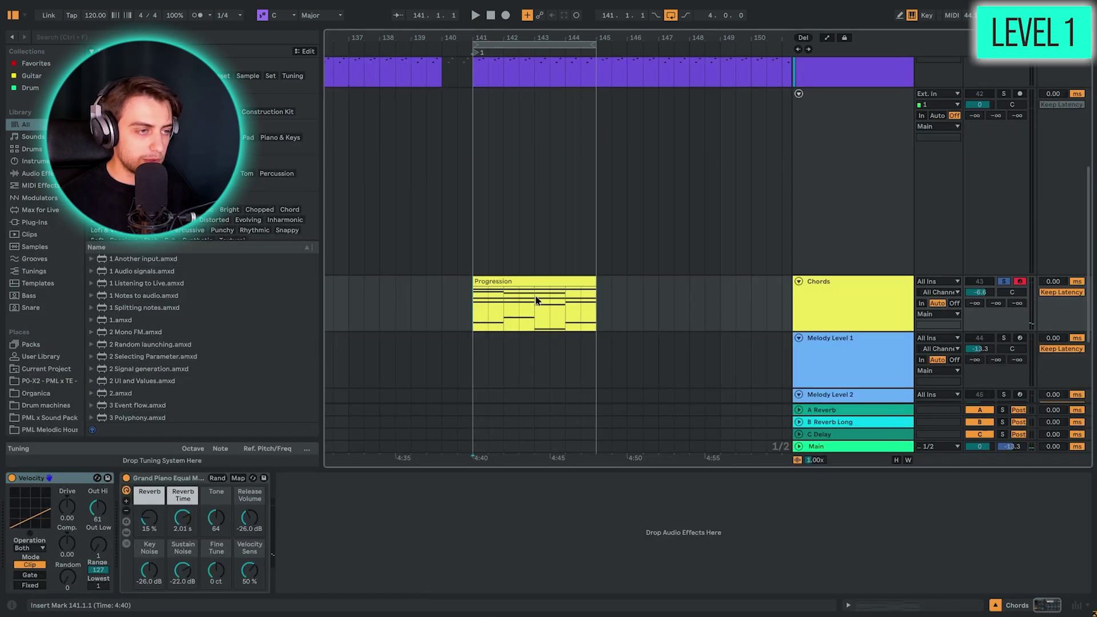
scroll(559, 300, "down", 2)
scroll(558, 299, "down", 2)
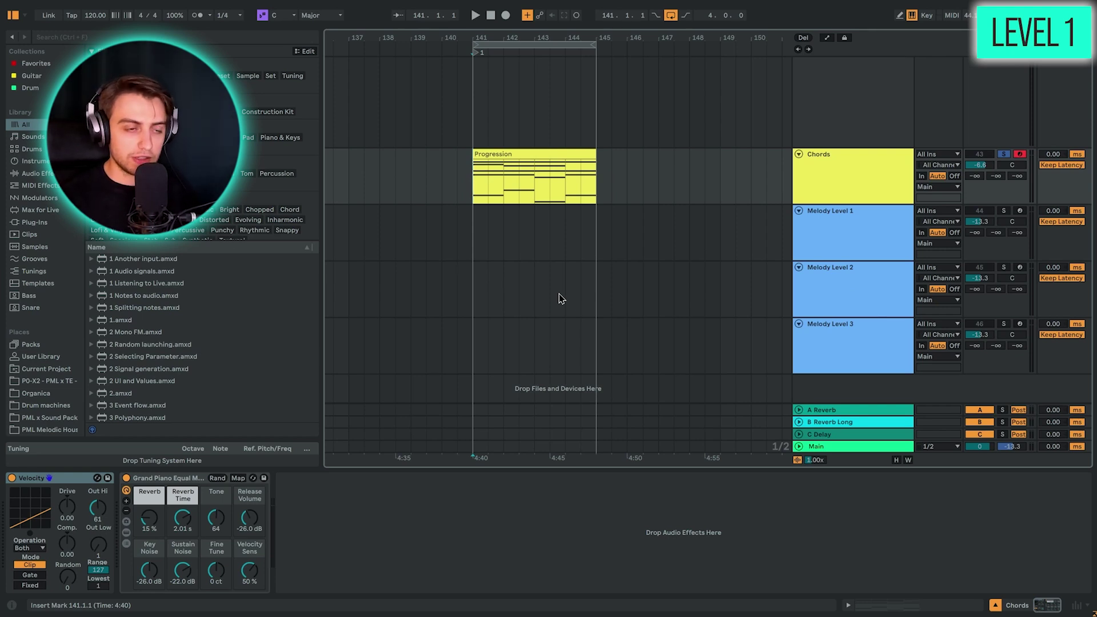
left_click_drag(474, 239, 594, 245)
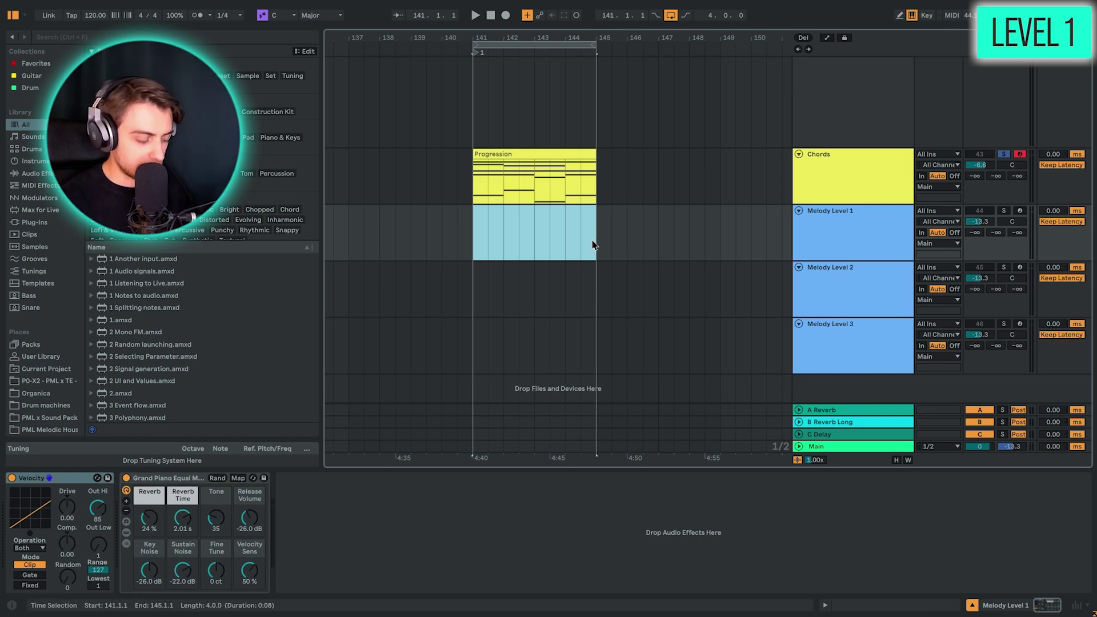
key("ctrl+shift+m")
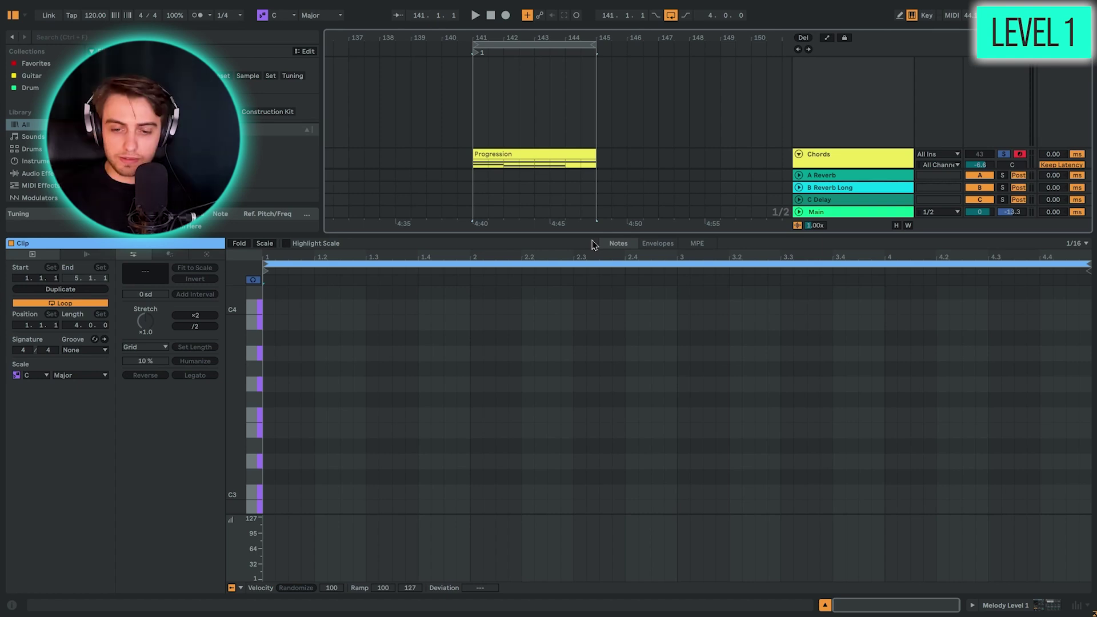
key("h")
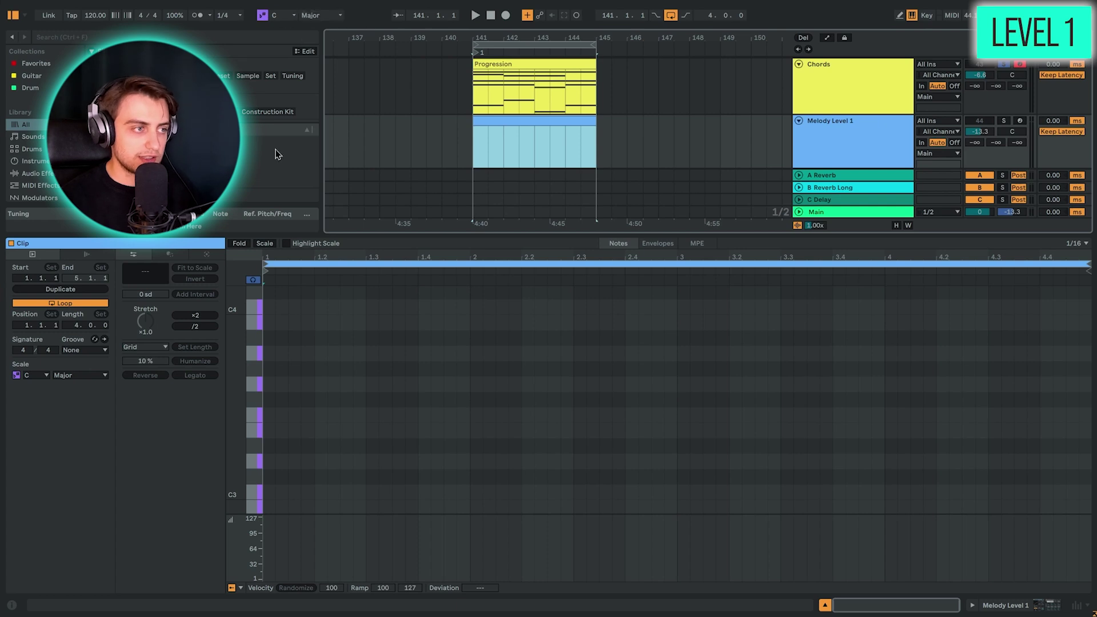
Step: Limit the new melody clip's piano roll to scale notes and set its scale to C Minor
left_click(262, 244)
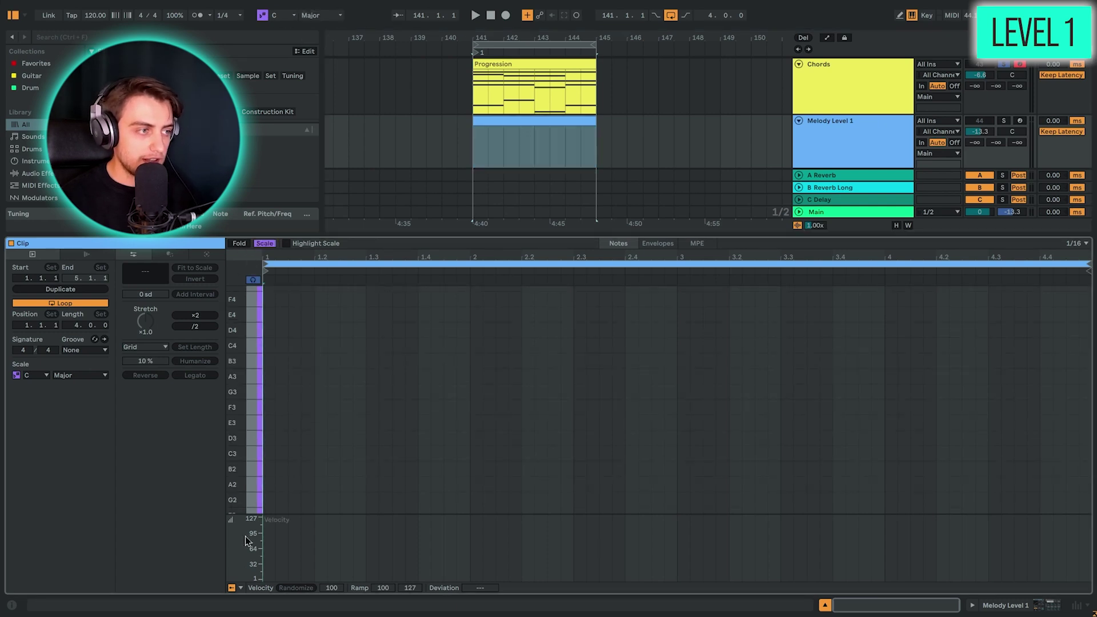
left_click(68, 375)
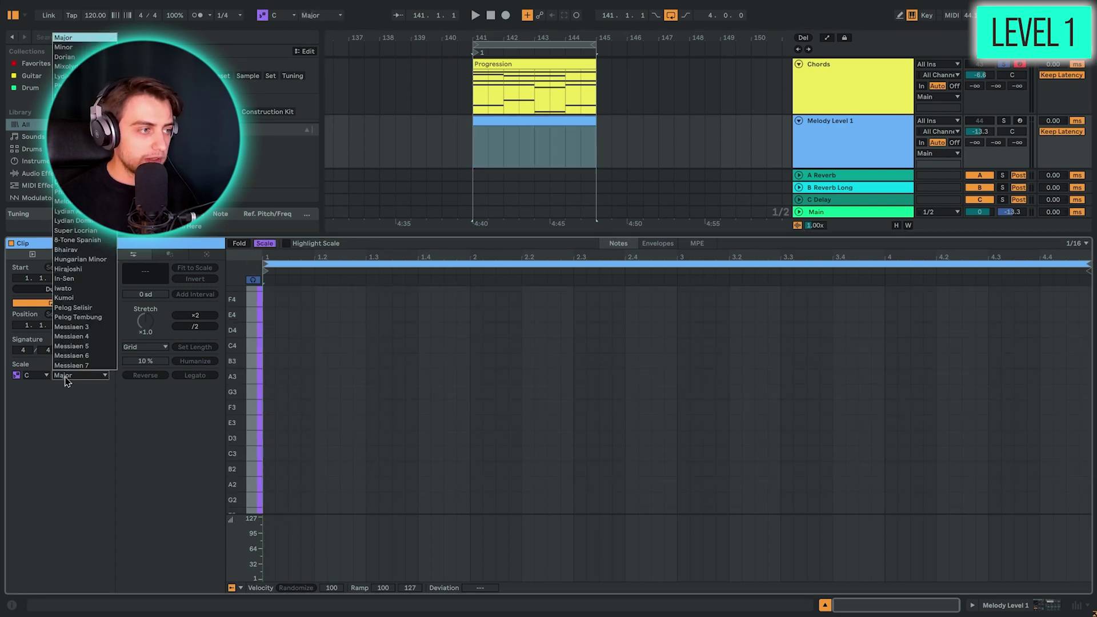
left_click(77, 410)
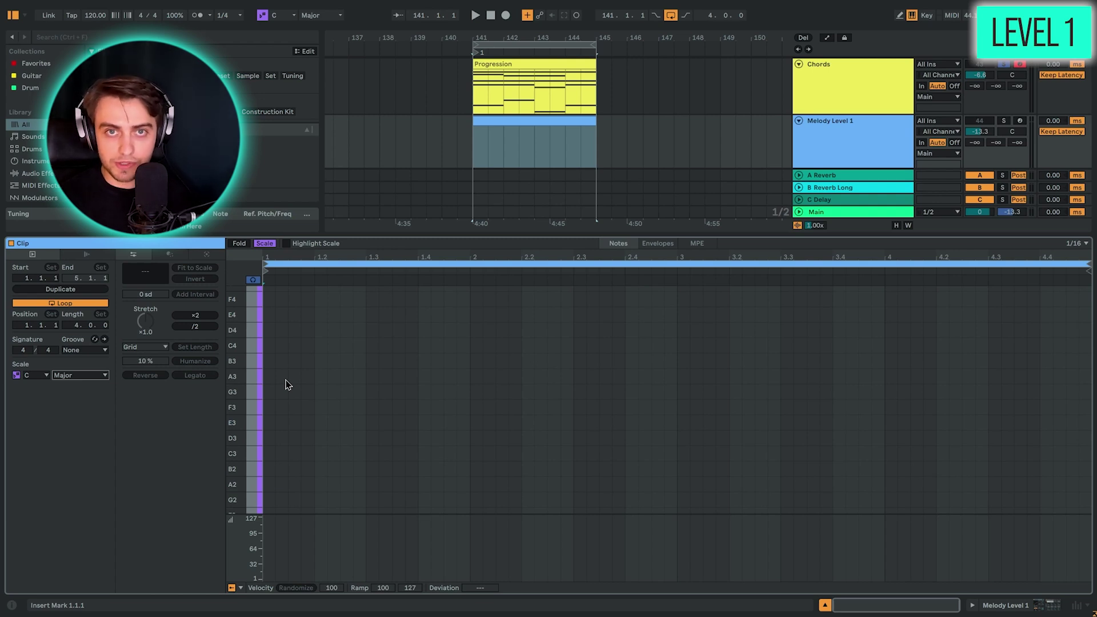
left_click(105, 374)
left_click(63, 47)
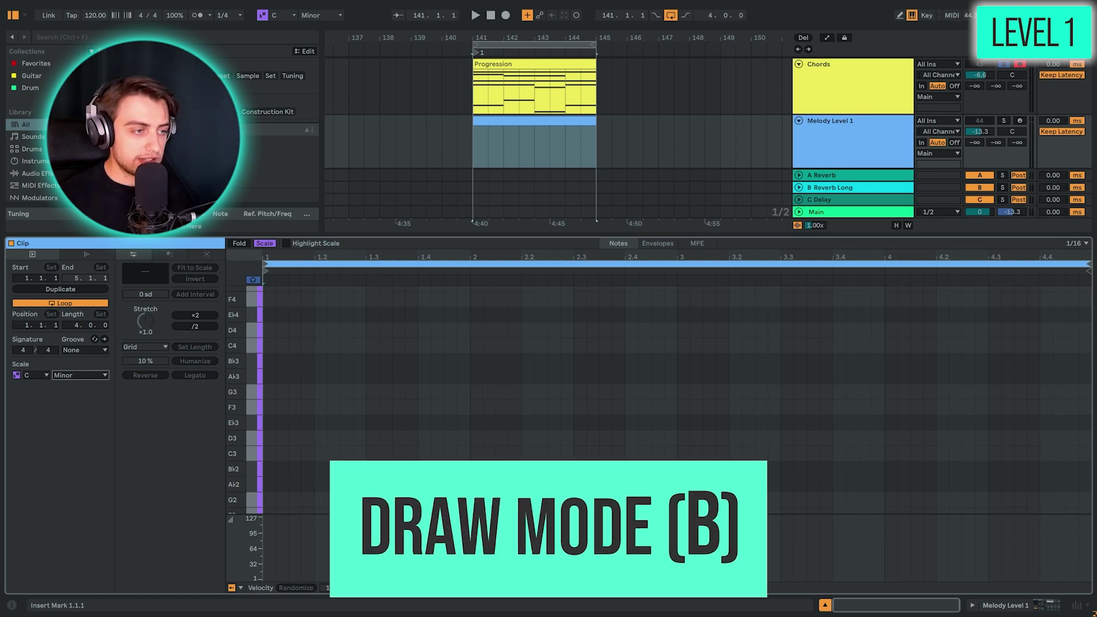
Step: Try out Draw Mode by drawing test notes across the melody clip, and delete them
left_click(474, 391)
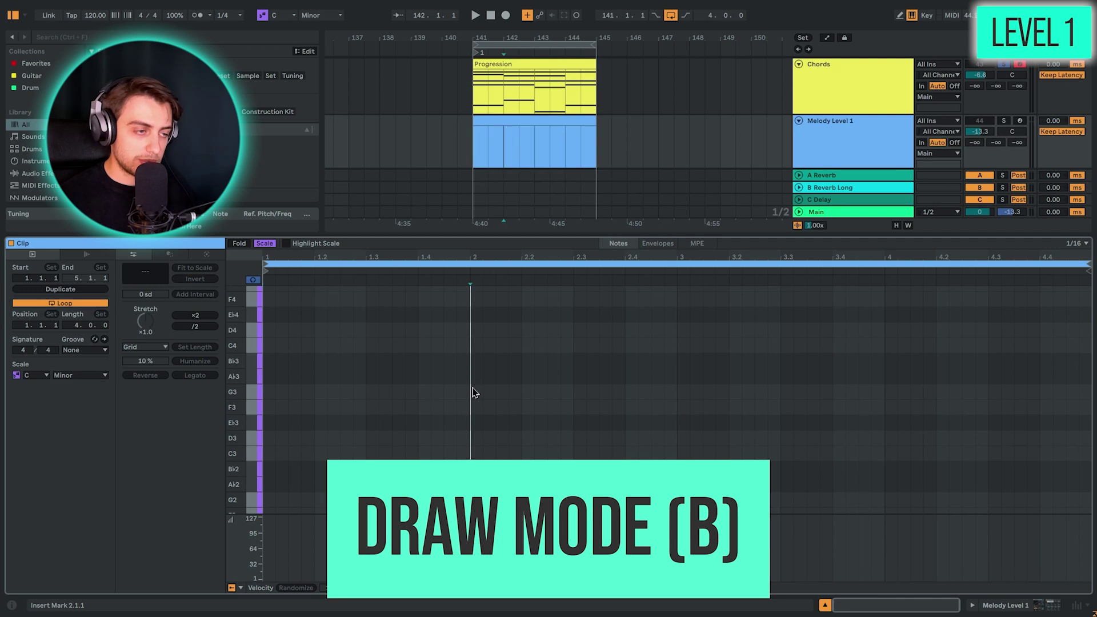
key("b")
mouse_move(318, 438)
left_mouse_down()
mouse_move(649, 436)
mouse_move(945, 379)
left_mouse_up()
key("Delete")
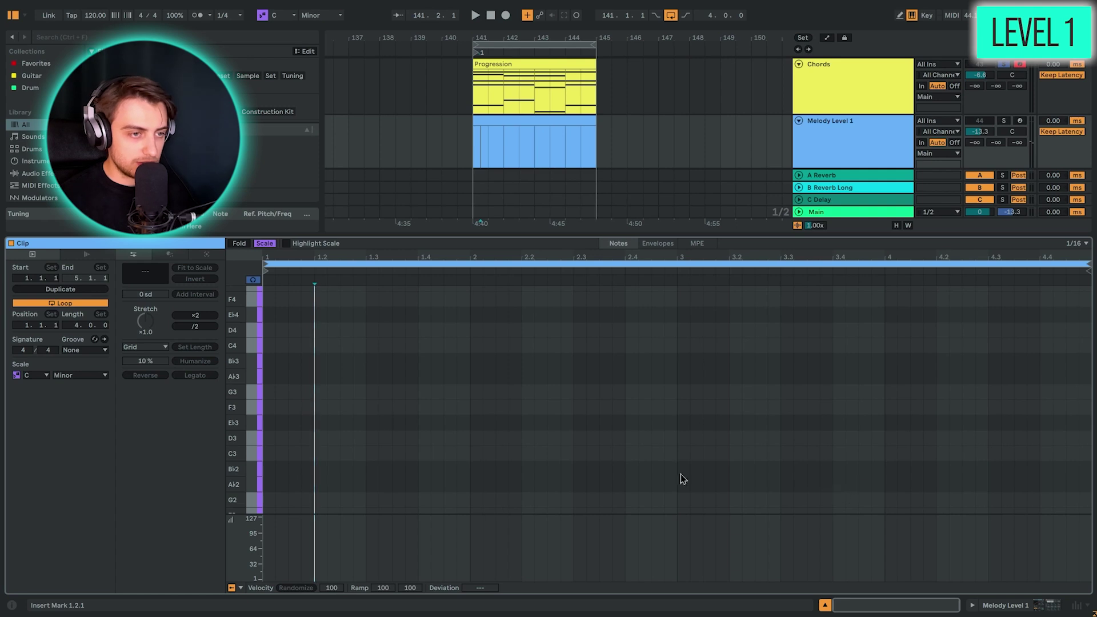
Step: Set the melody clip's piano roll to a fixed 1/4 grid
right_click(377, 393)
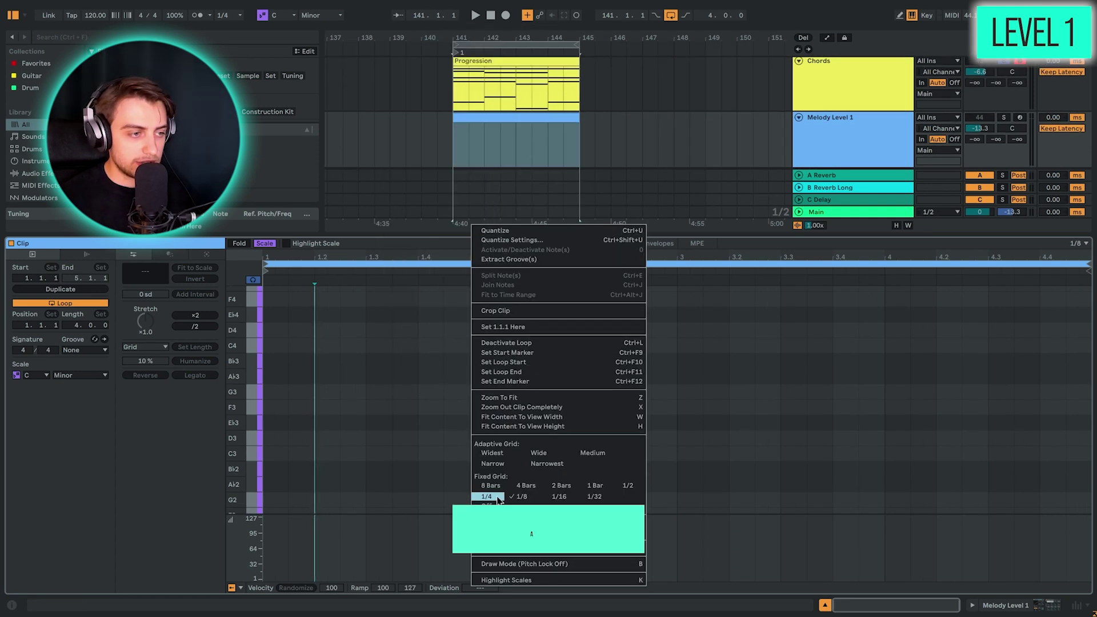
left_click(488, 496)
right_click(456, 385)
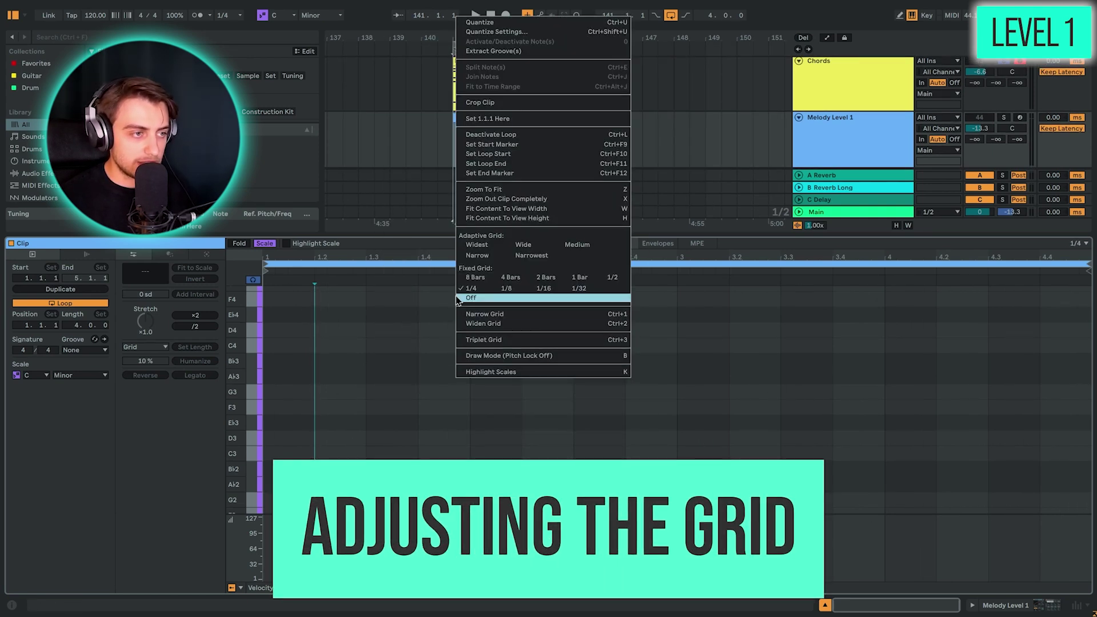
left_click(423, 365)
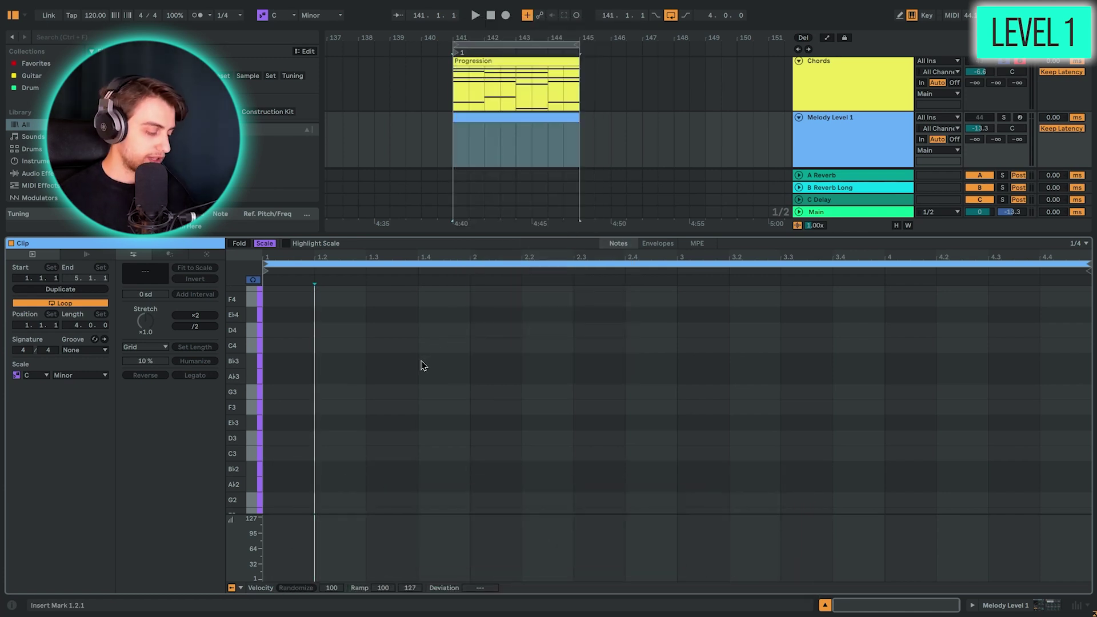
Step: Try narrowing the piano roll grid to 1/16, and widen it back to 1/4
key("ctrl+1")
key("ctrl+1")
key("ctrl+1")
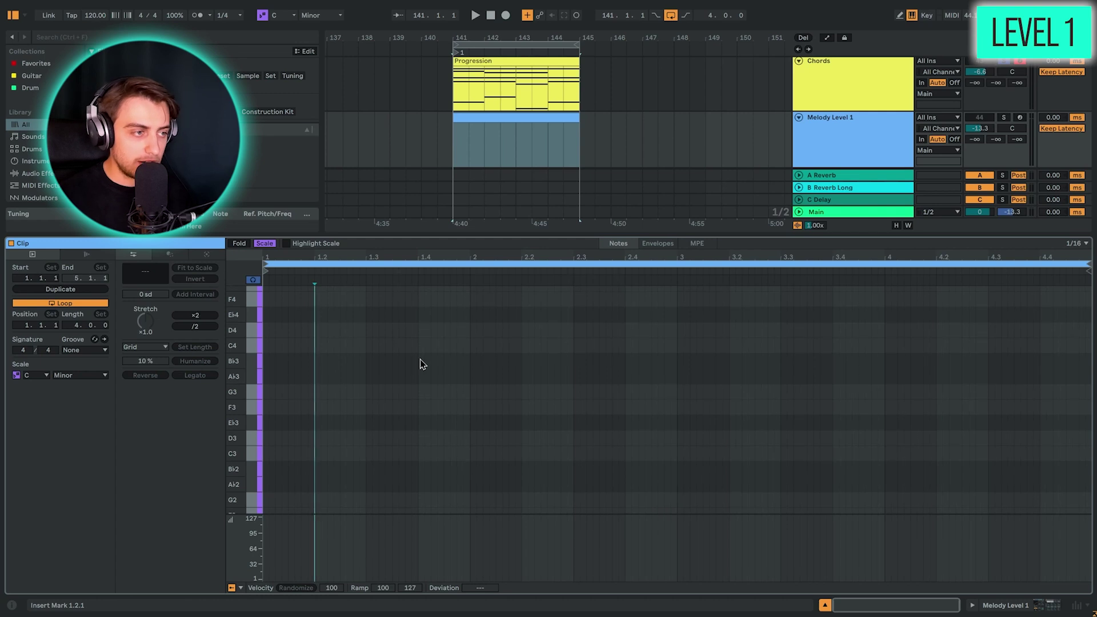
key("ctrl+2")
key("ctrl+2")
key("ctrl+2")
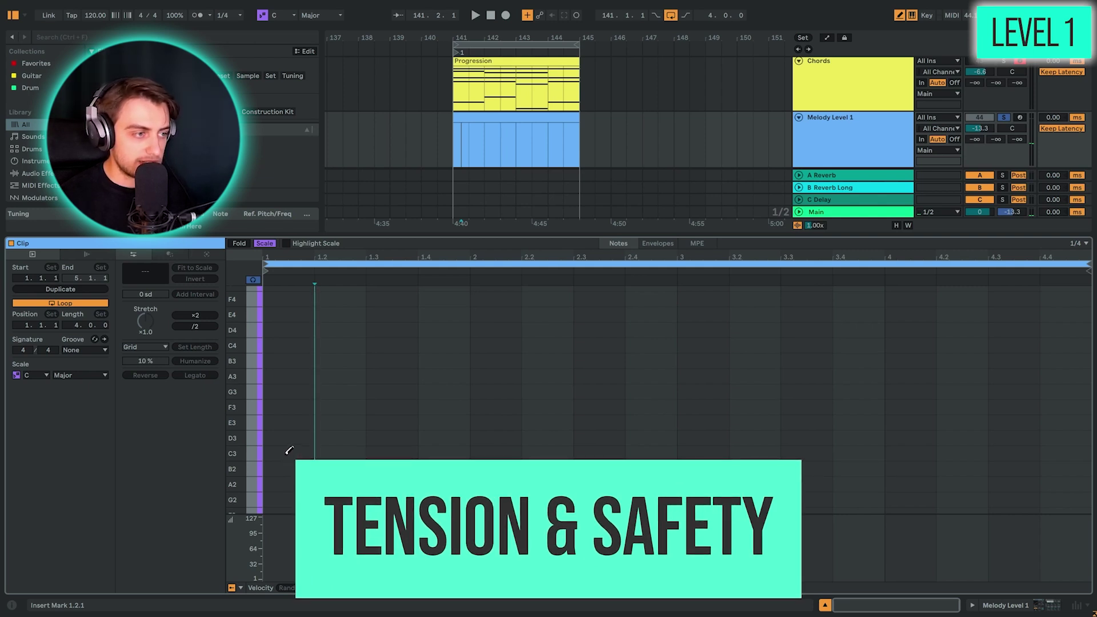
Step: Draw quarter notes C3, E3 and G3 on beat 1.1 and D3, F3, A3 and B3 on beat 1.2
left_click(288, 453)
left_click(291, 422)
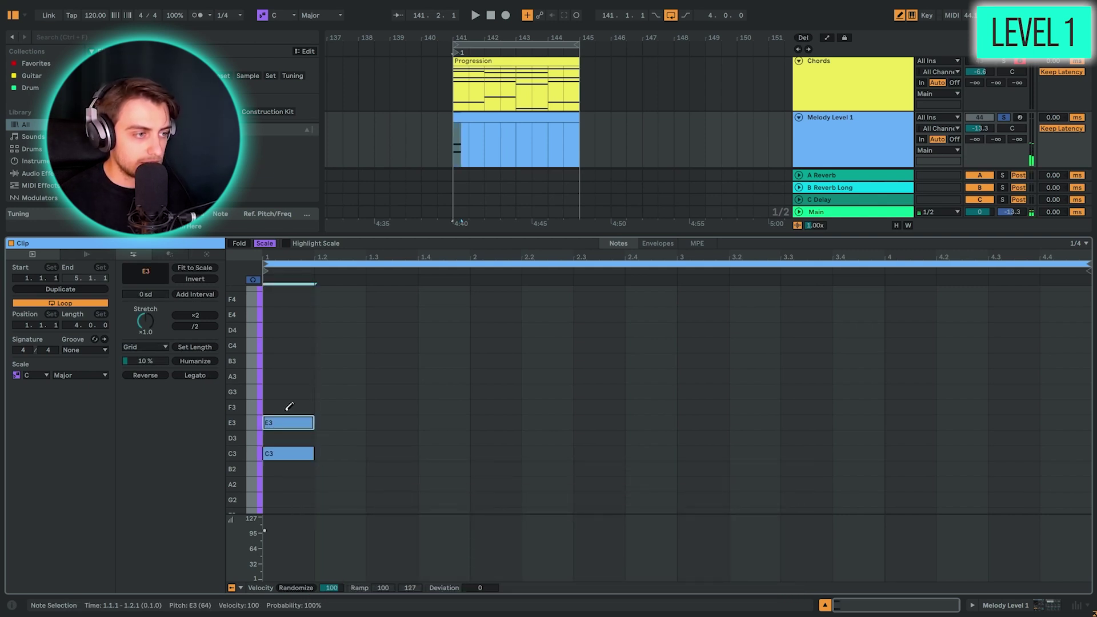
left_click(290, 391)
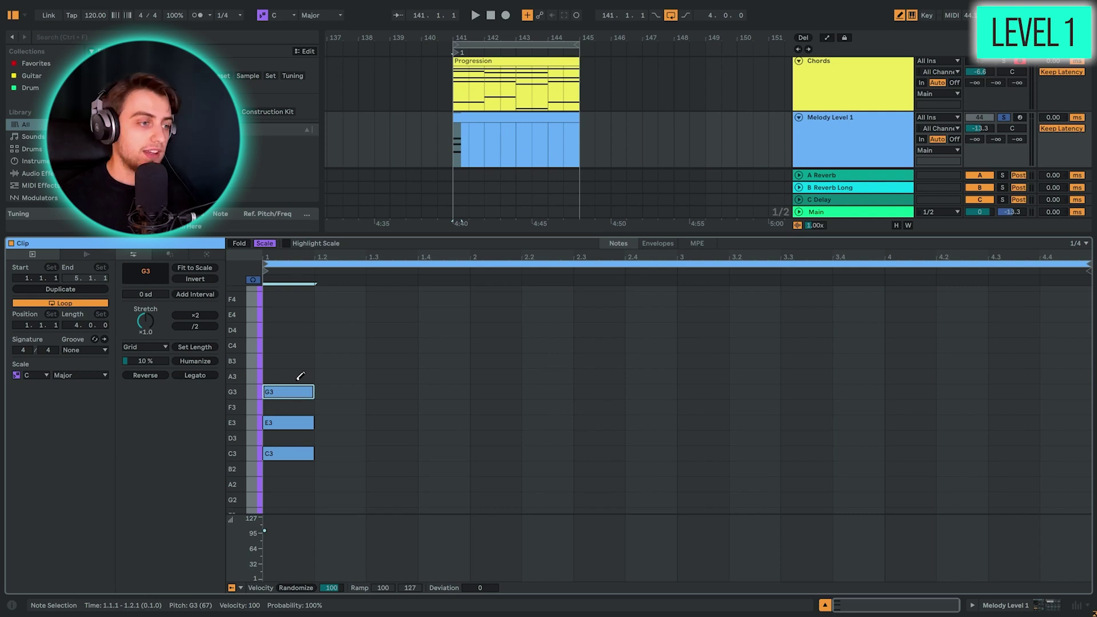
left_click(342, 438)
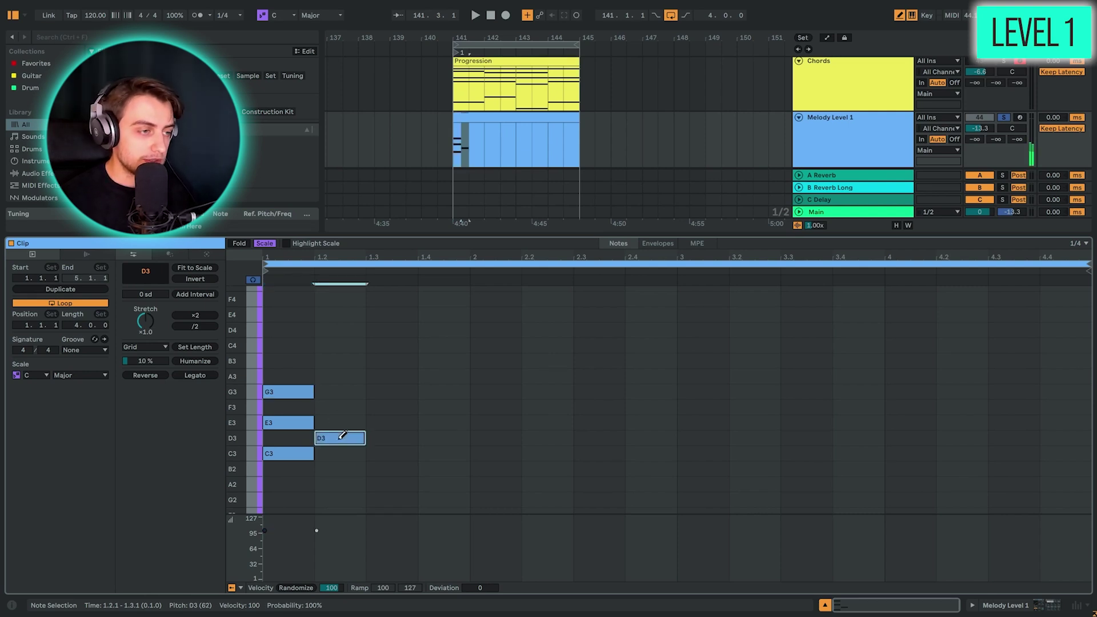
left_click(339, 406)
left_click(340, 375)
left_click(335, 360)
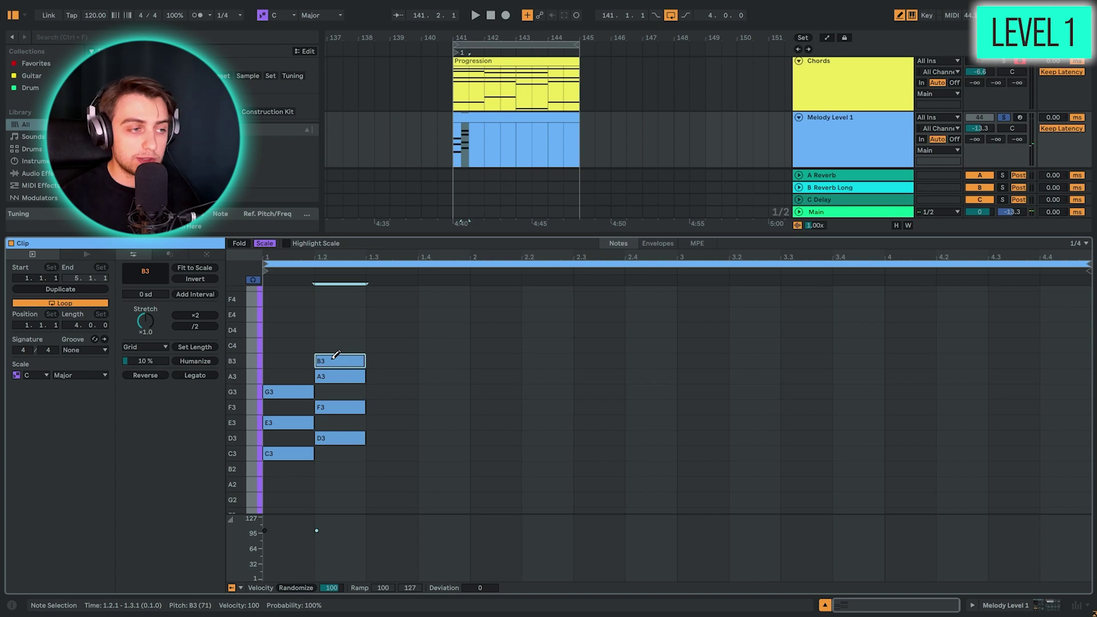
Step: Try the B3 note on beat 1.1 instead, return it to beat 1.2, and select the D3 to B3 notes there
left_click(335, 358)
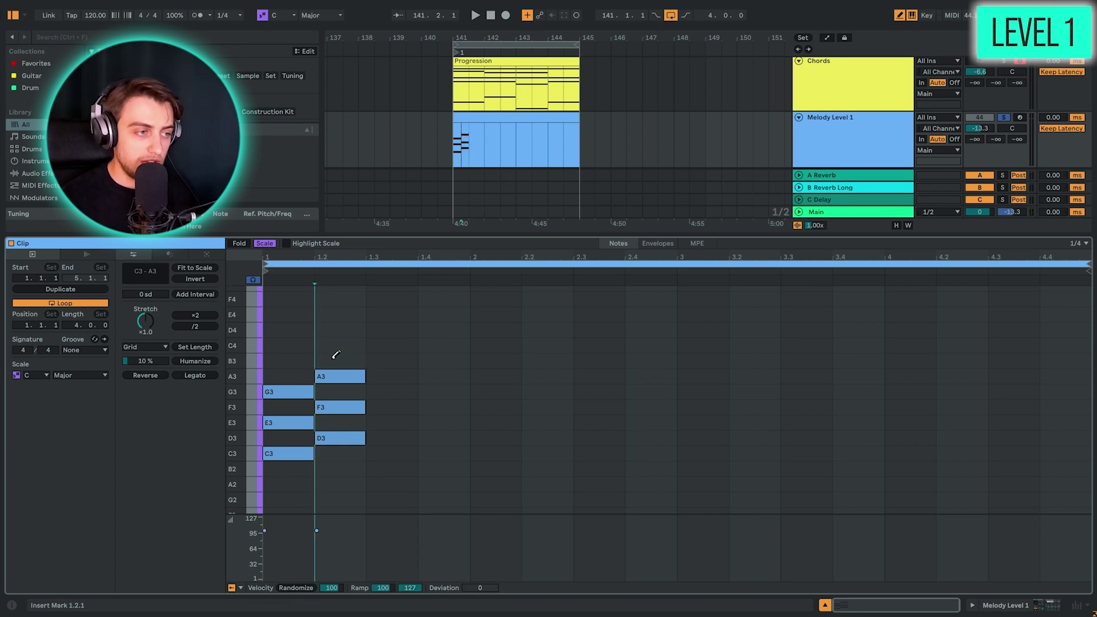
left_click(284, 361)
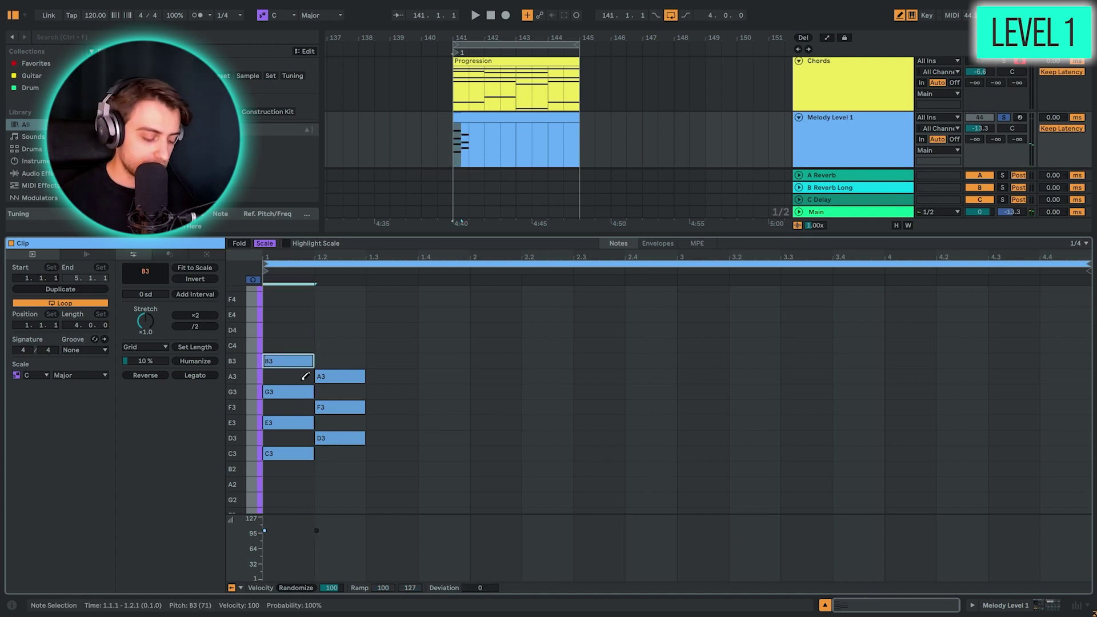
key("b")
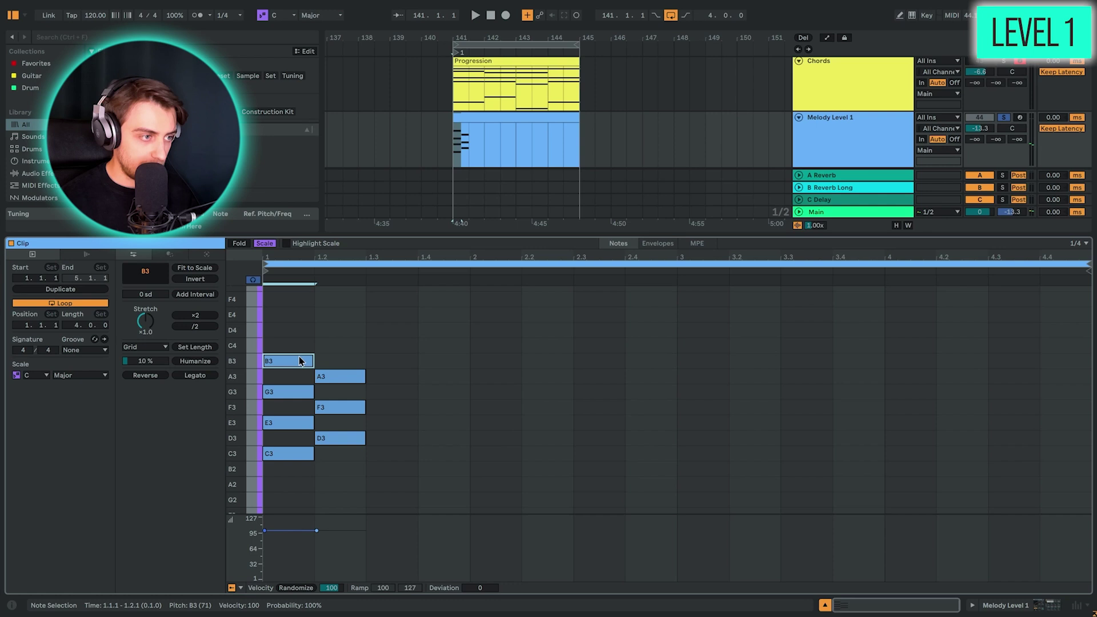
left_click(290, 312)
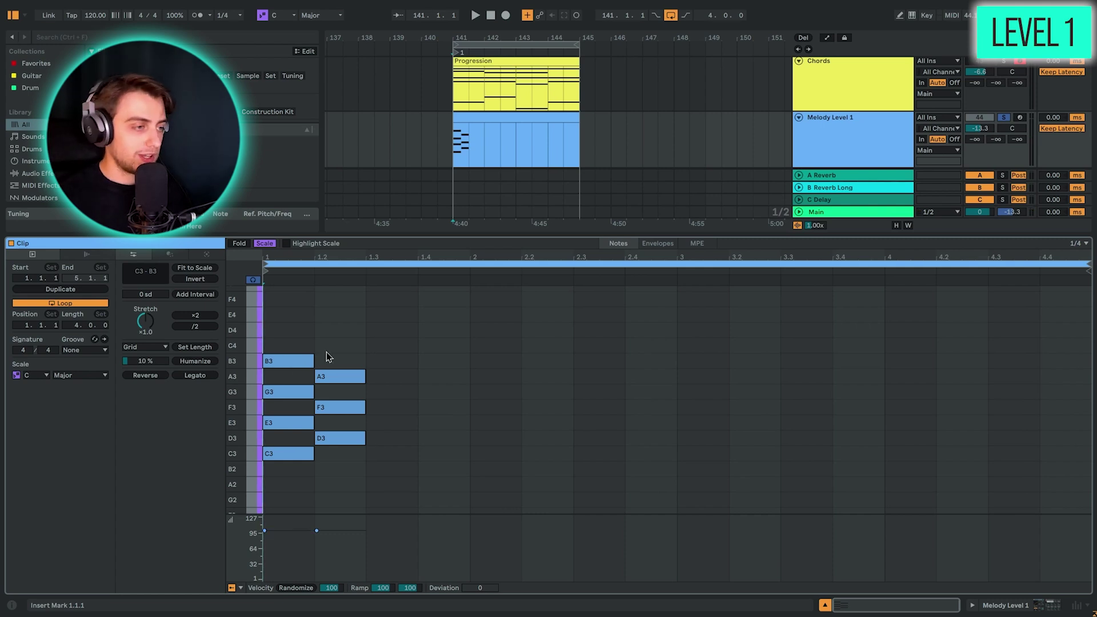
left_click_drag(283, 473, 353, 360)
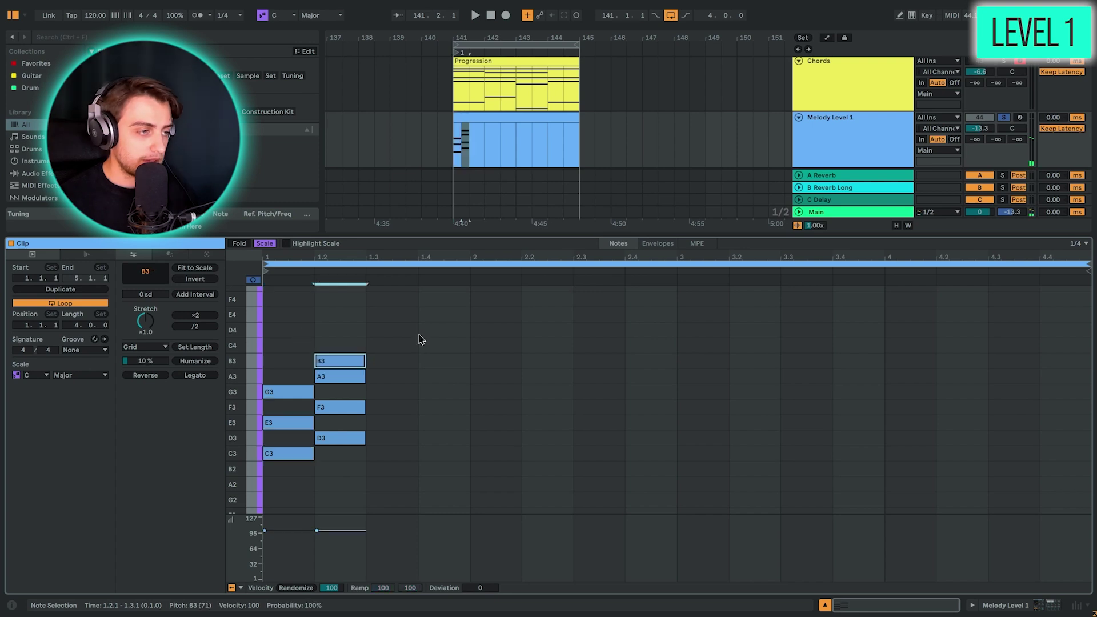
left_click(411, 350)
left_click_drag(343, 453, 355, 360)
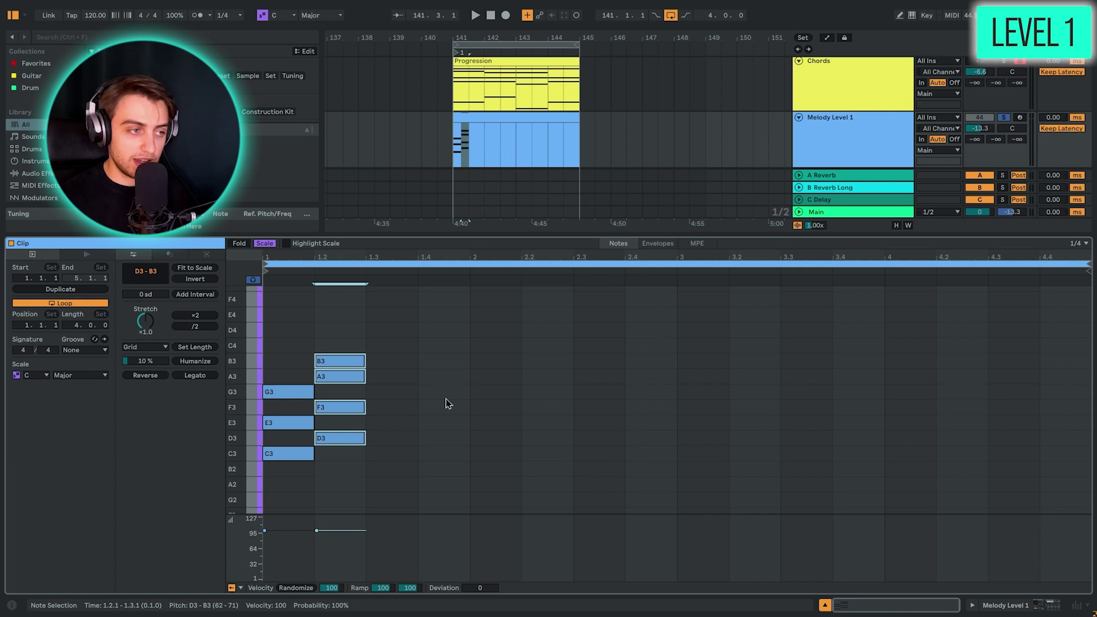
Step: Draw E3, G3 and B3 on beat 2.1 and F3, A3, C4 and D4 on beat 2.2, and delete all notes in the clip
key("b")
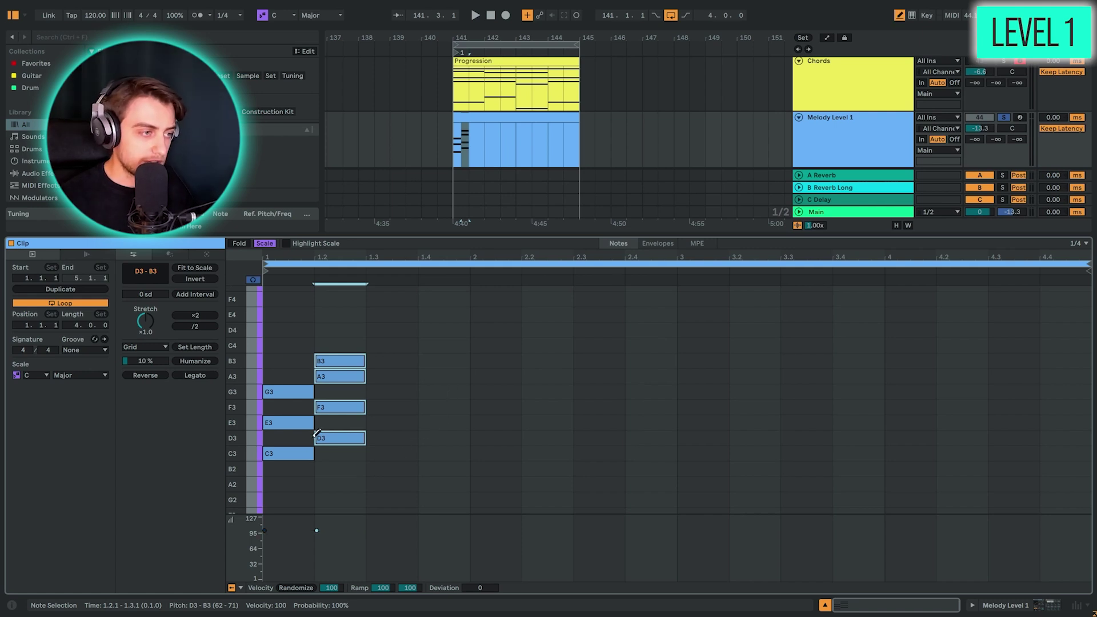
left_click(495, 423)
left_click(494, 392)
left_click(496, 361)
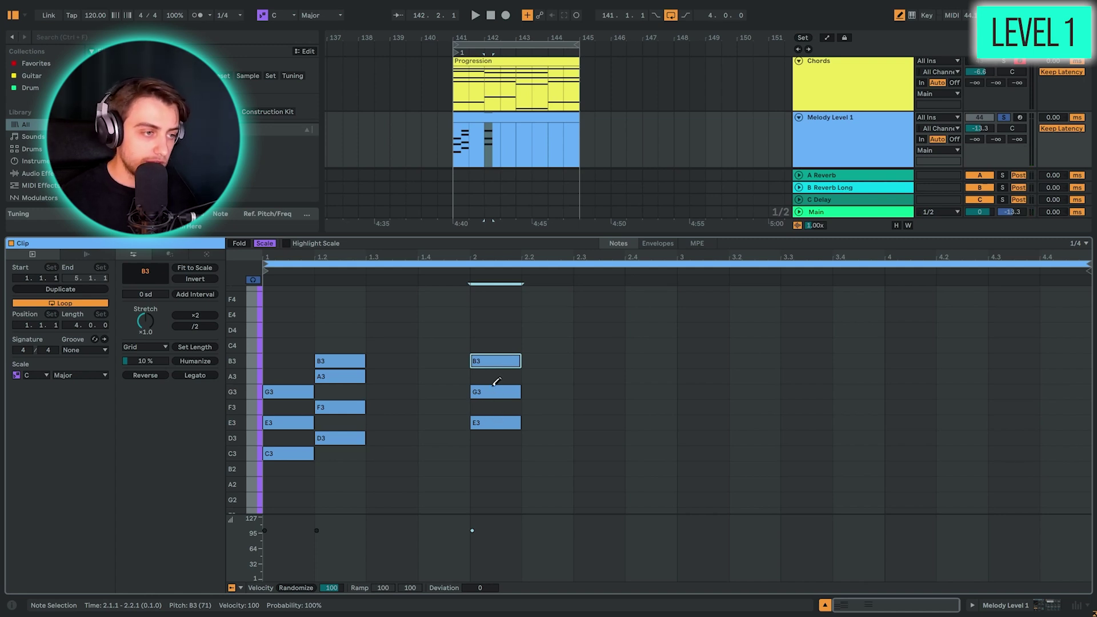
left_click(540, 407)
left_click(539, 376)
left_click(539, 346)
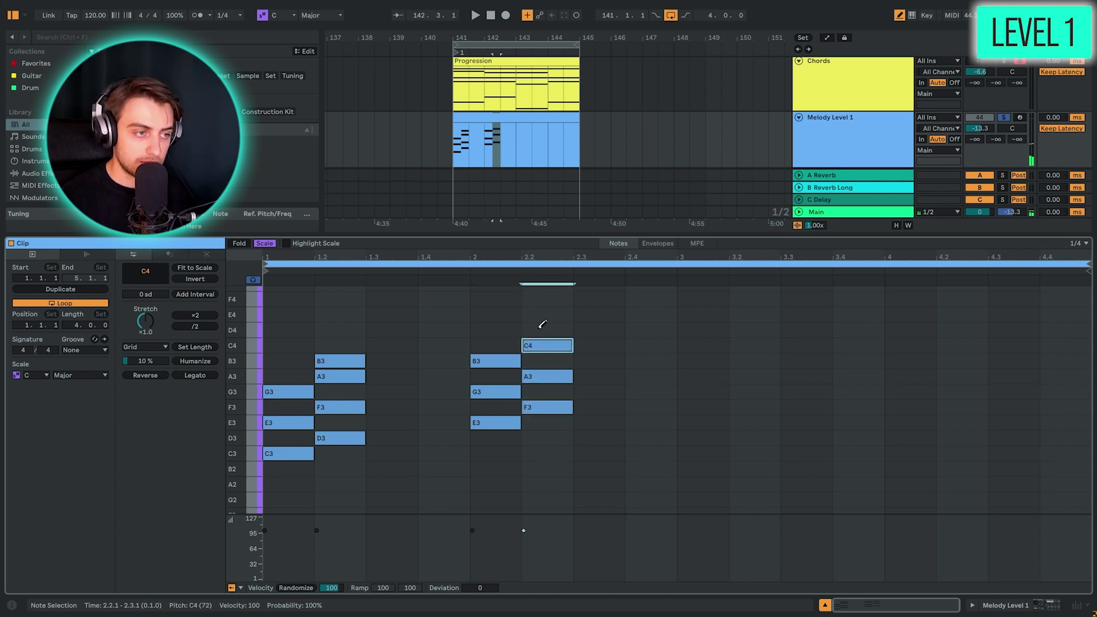
left_click(542, 330)
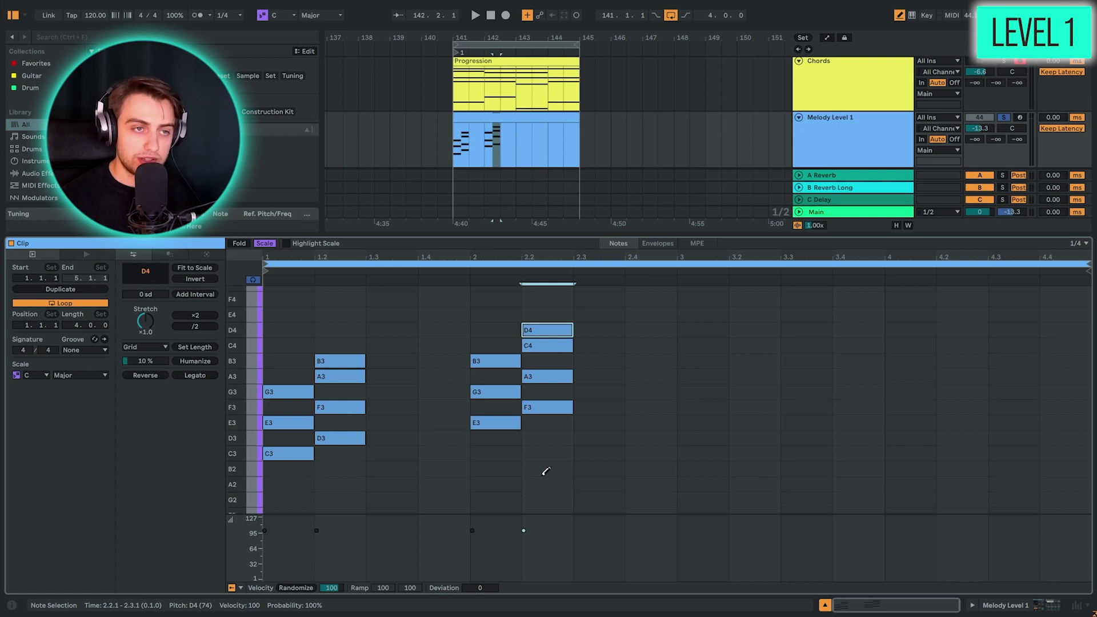
key("ctrl+a")
key("Delete")
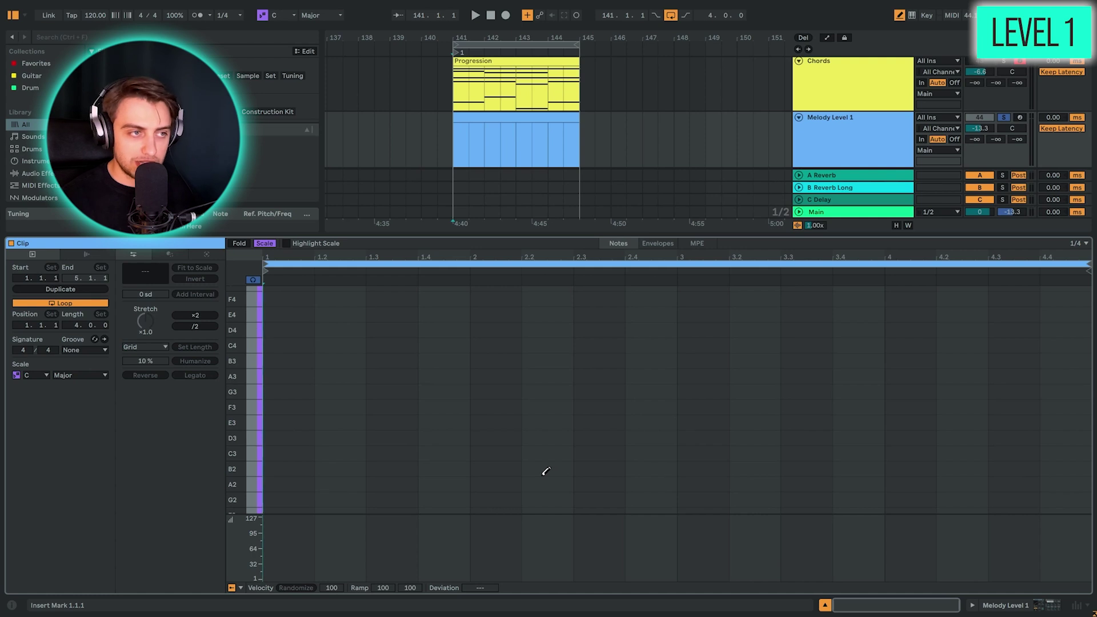
Step: Draw a descending quarter-note phrase of C4, B3, G3 and E3 across bar 1 of the melody clip
key("k")
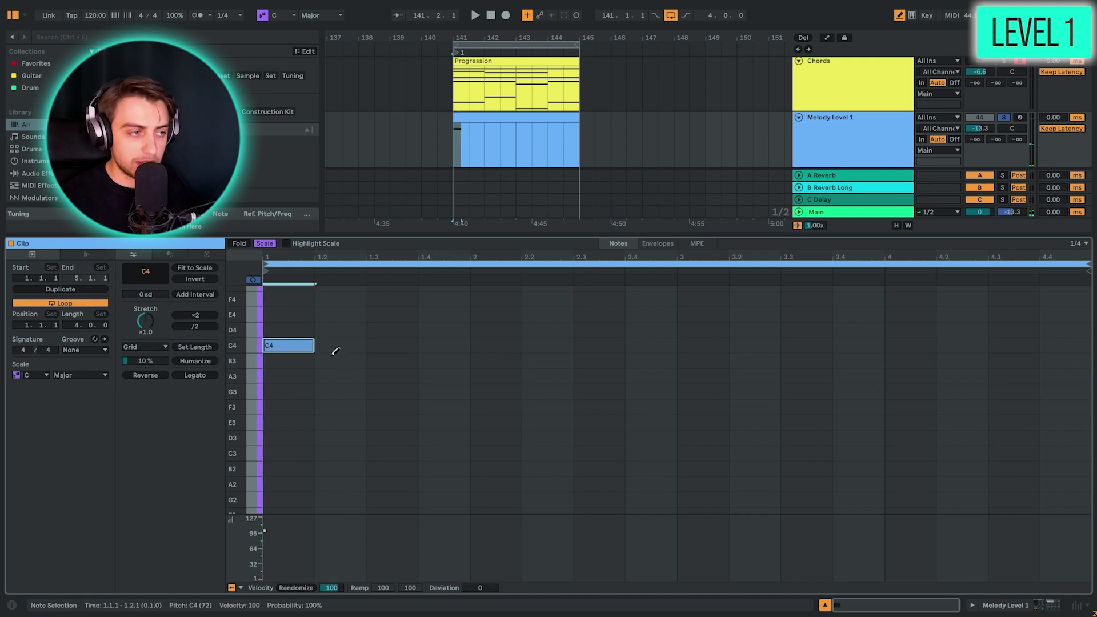
key("j")
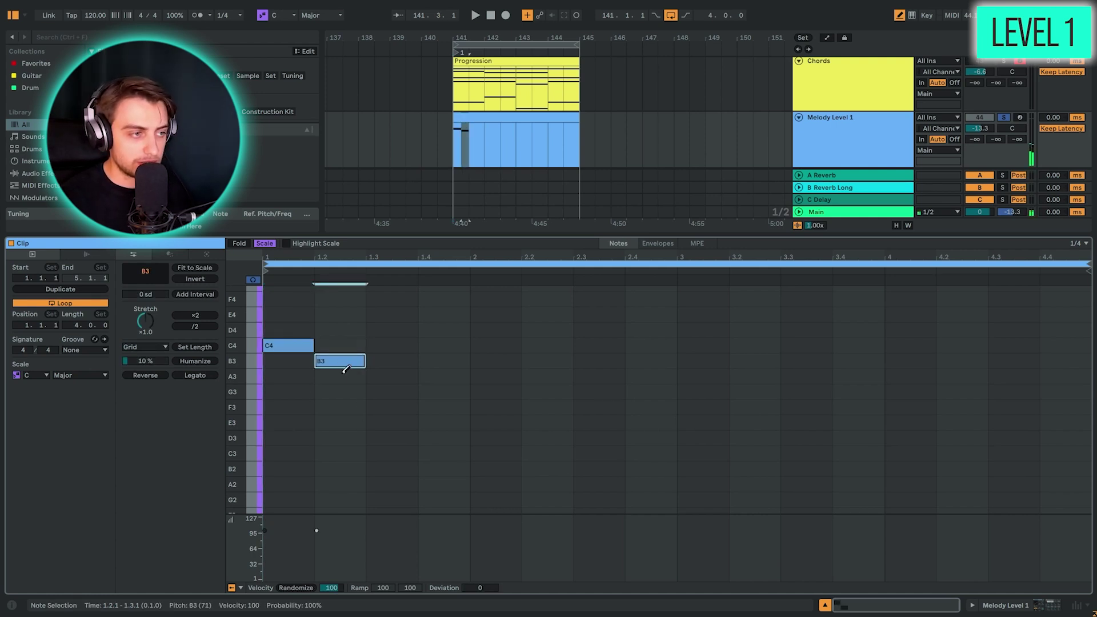
key("g")
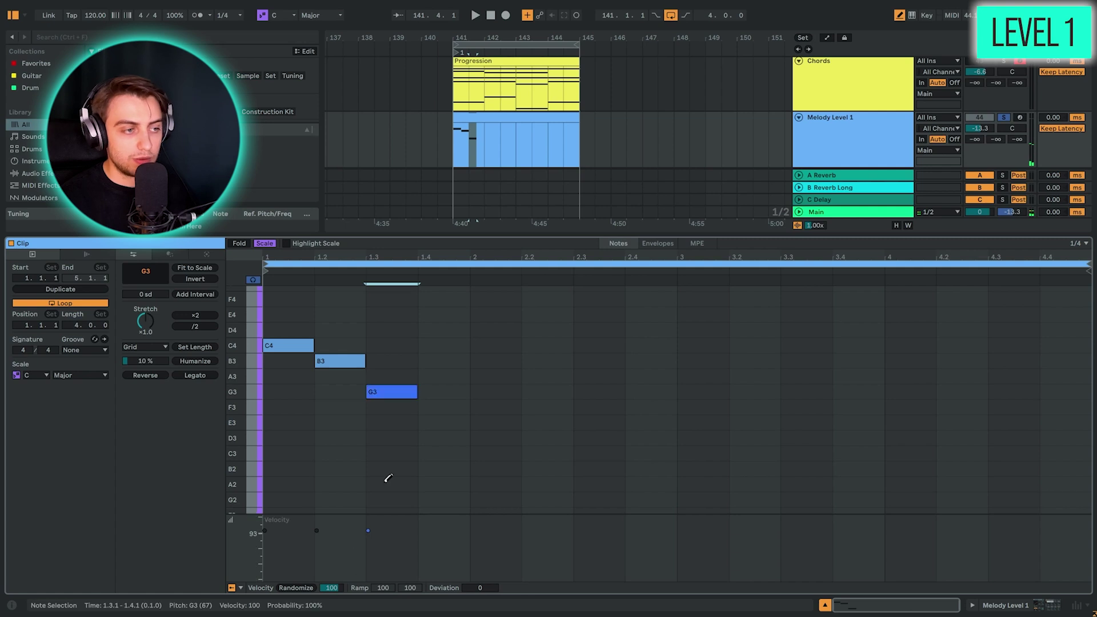
key("d")
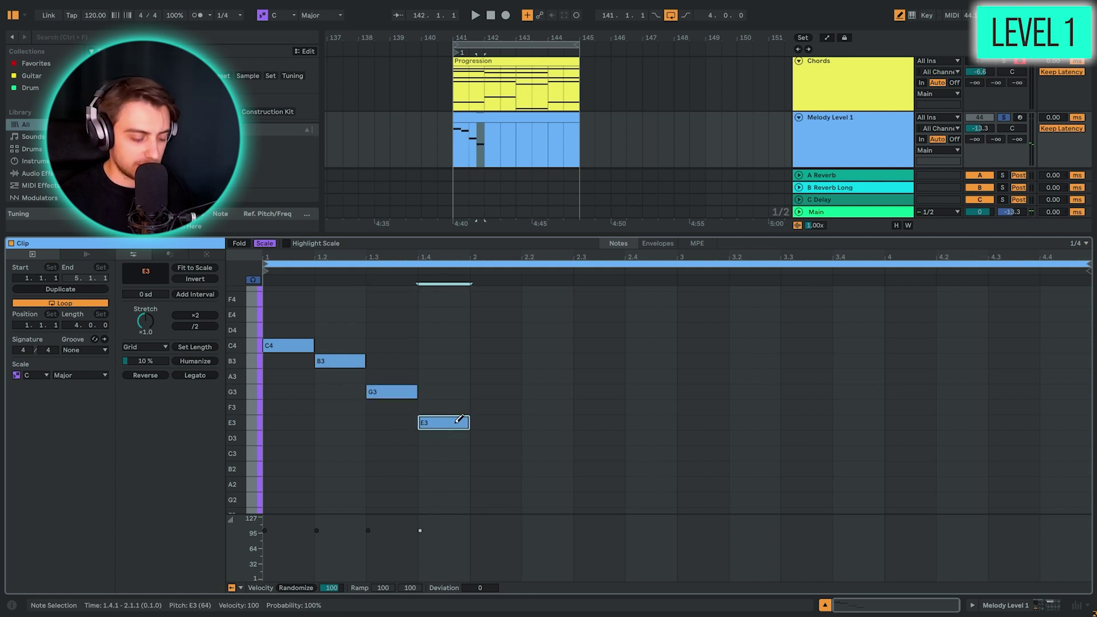
Step: Play the one-bar phrase alone, and enable the Chords track alongside it to play both together
key("space")
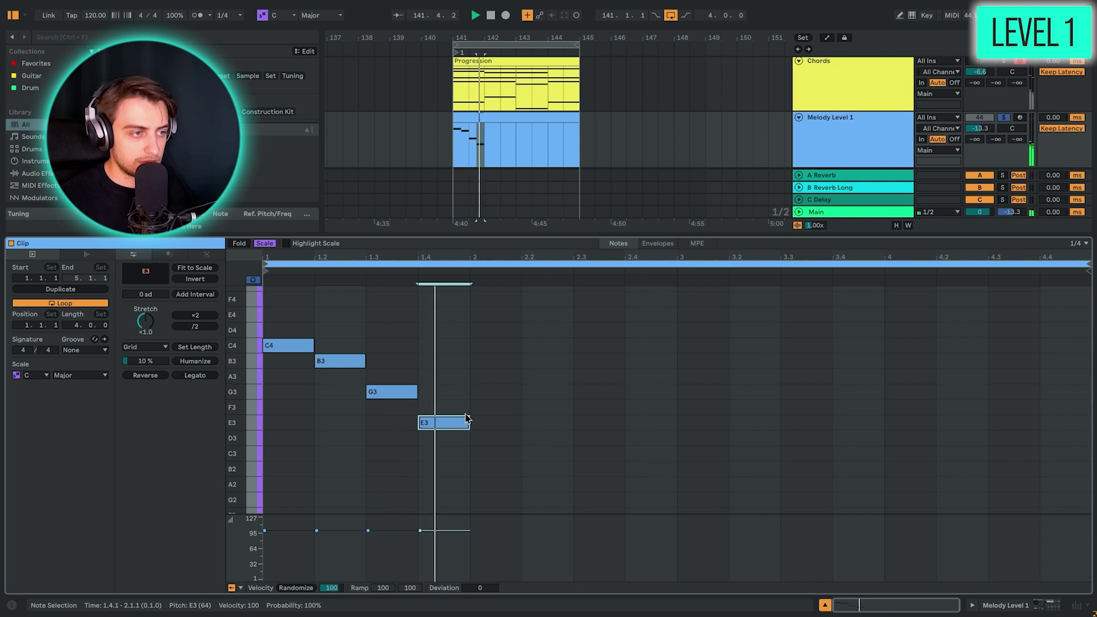
key("space")
left_click(1007, 67)
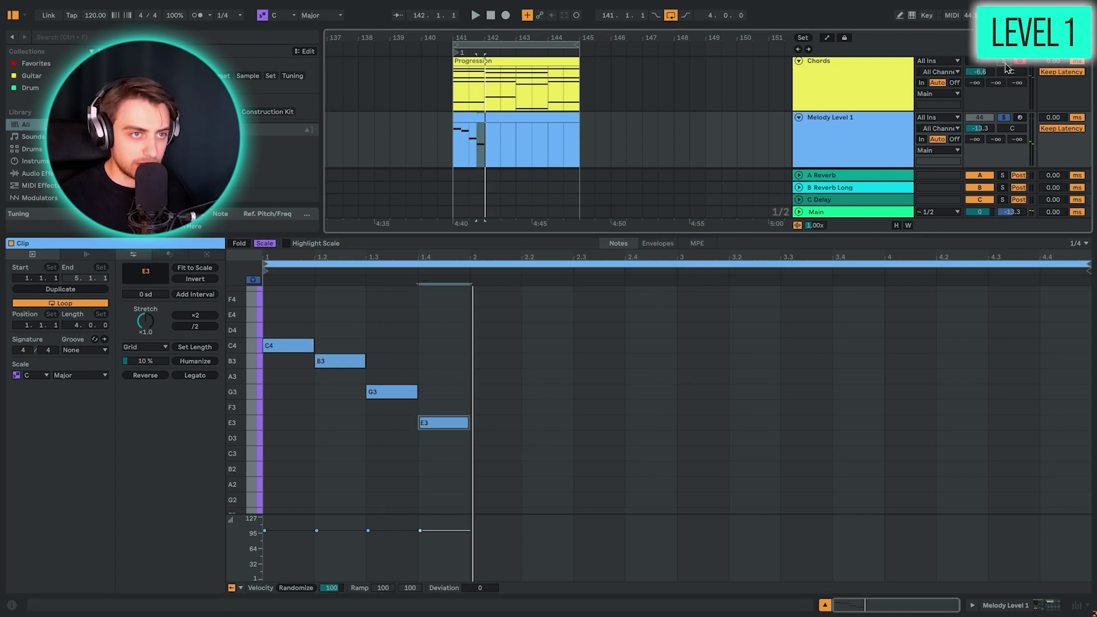
key("space")
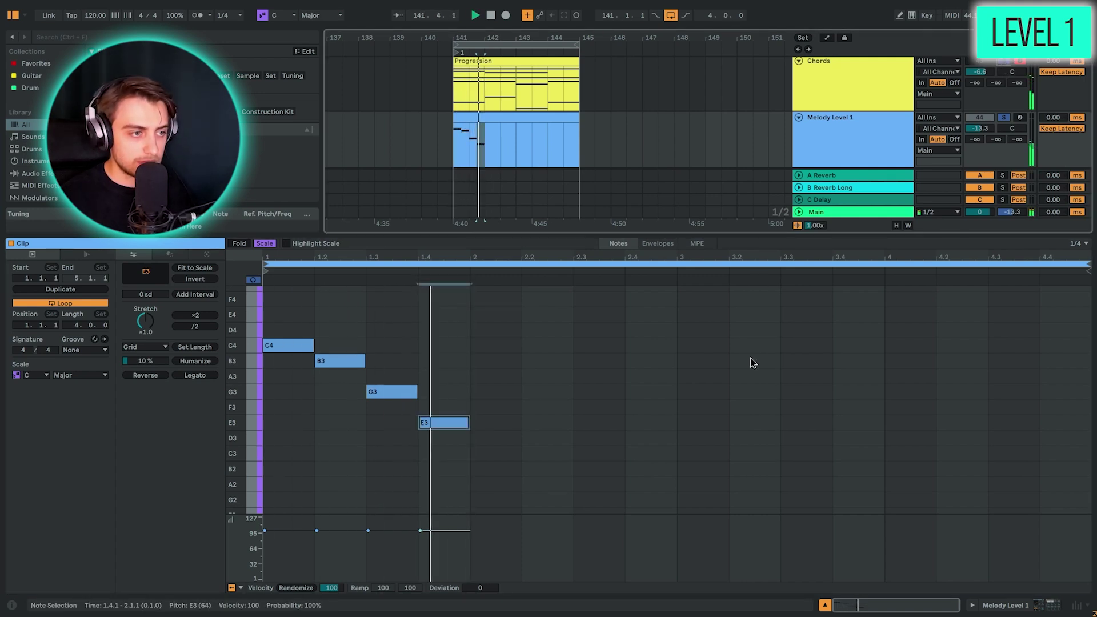
key("space")
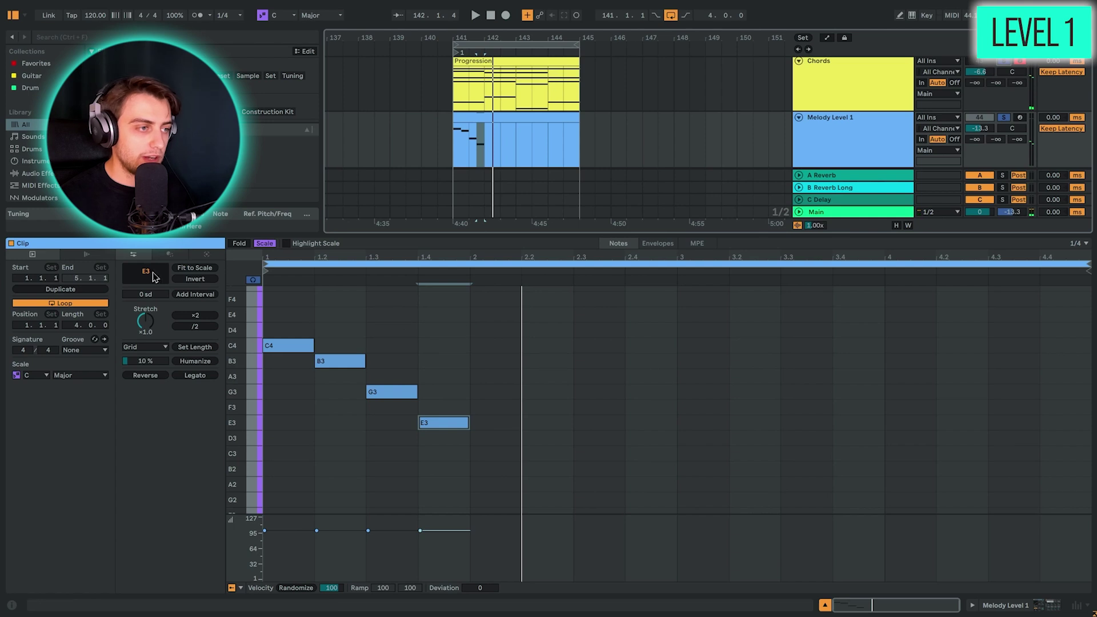
Step: Duplicate the four-note phrase from bar 1 three times to fill all four bars of the melody clip
left_click_drag(262, 282, 463, 490)
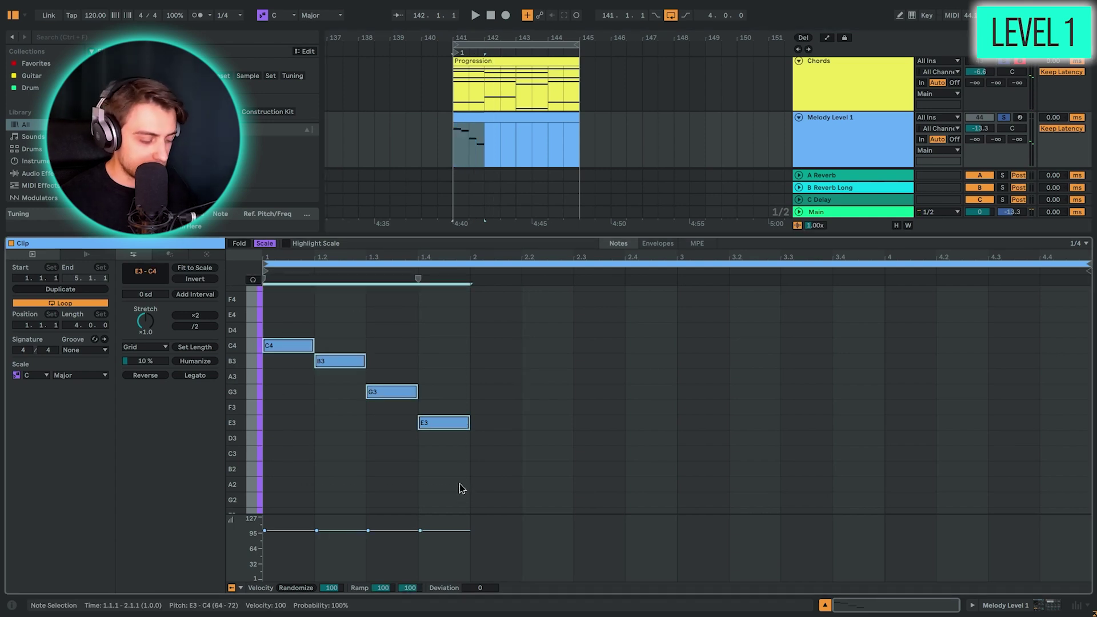
key("ctrl+d")
key("ctrl+d")
key("ctrl+d")
Step: Select bars 141 to 145 on the Melody Level 1 track and play the repeated melody with the chords
left_click(507, 113)
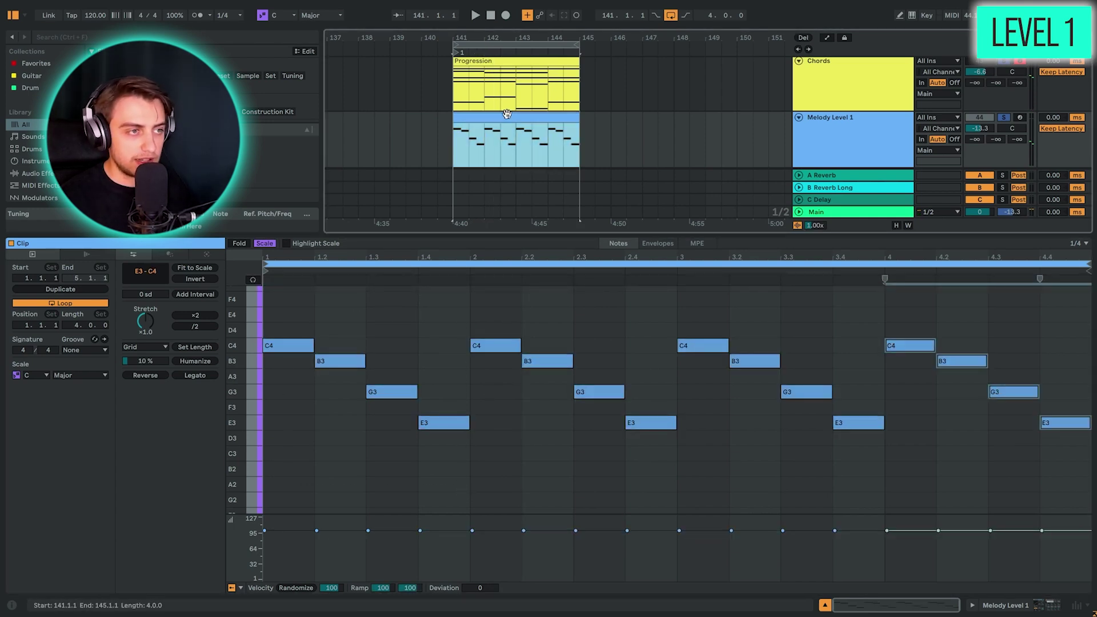
left_click_drag(548, 147, 578, 147)
key("space")
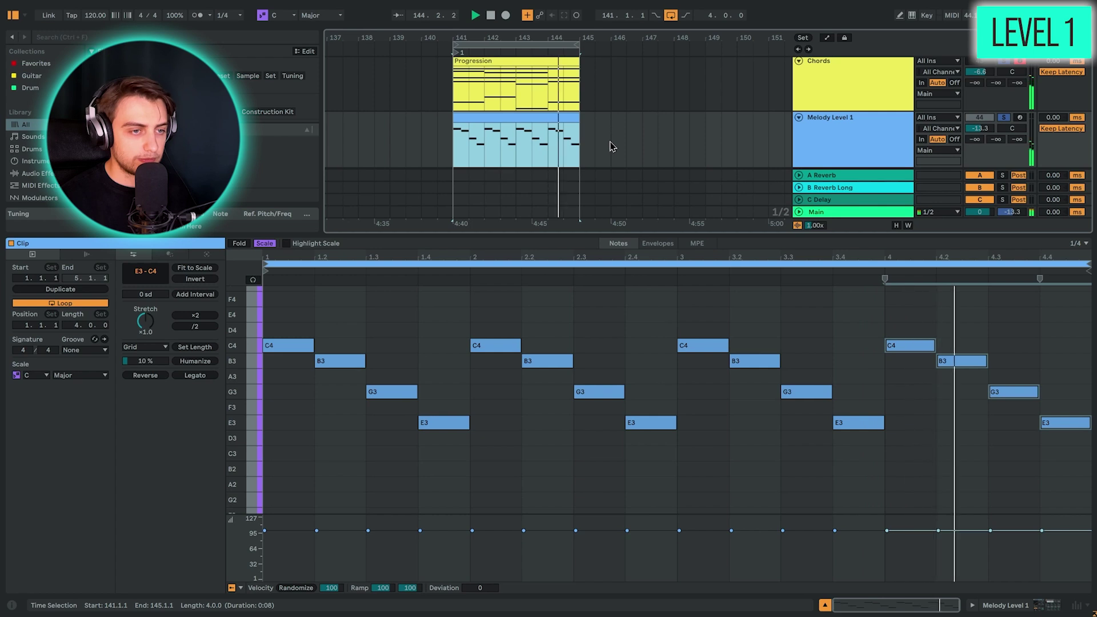
key("space")
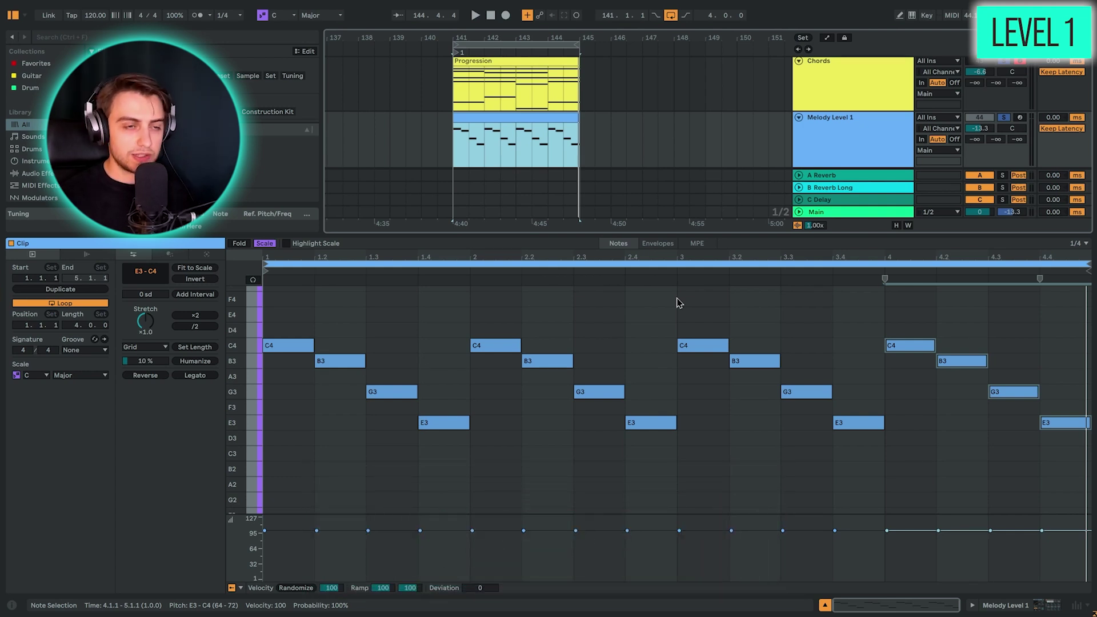
Step: Move the first, second and fourth notes of bar 3 to D3, E3 and B3, and play the varied melody
left_click_drag(706, 309, 742, 396)
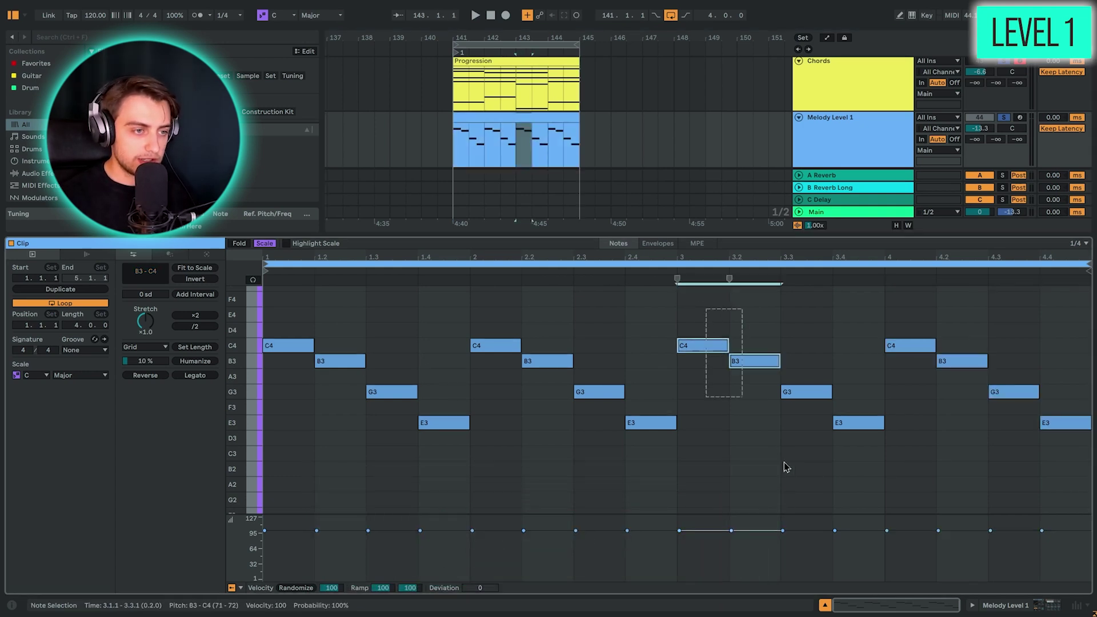
left_click_drag(783, 467, 855, 453)
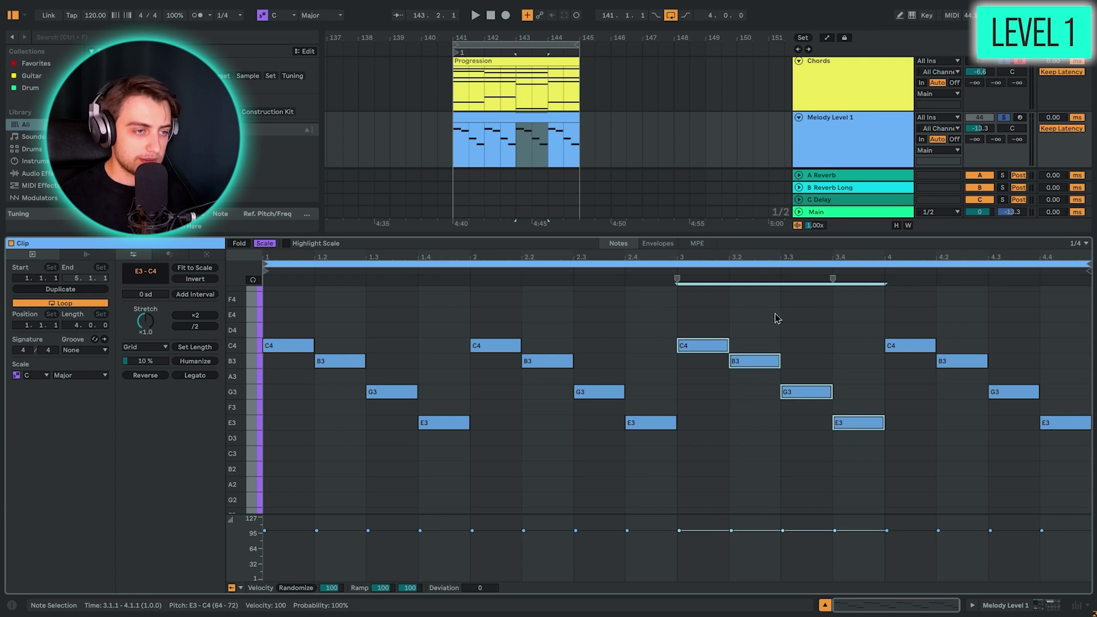
left_click(721, 346)
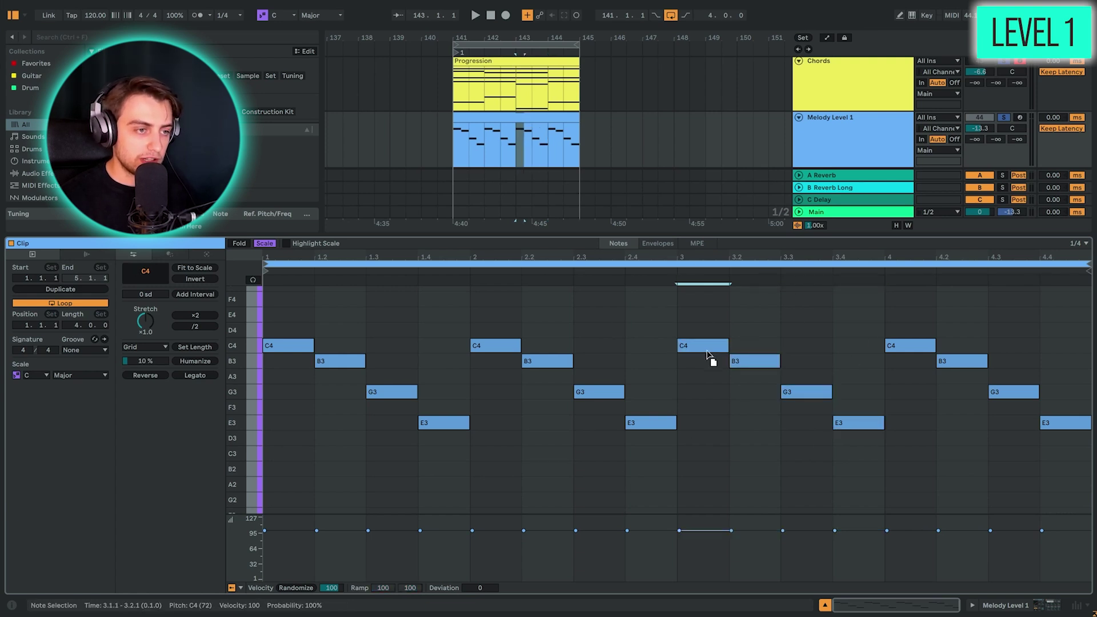
left_click_drag(707, 354, 707, 447)
left_click_drag(749, 365, 745, 429)
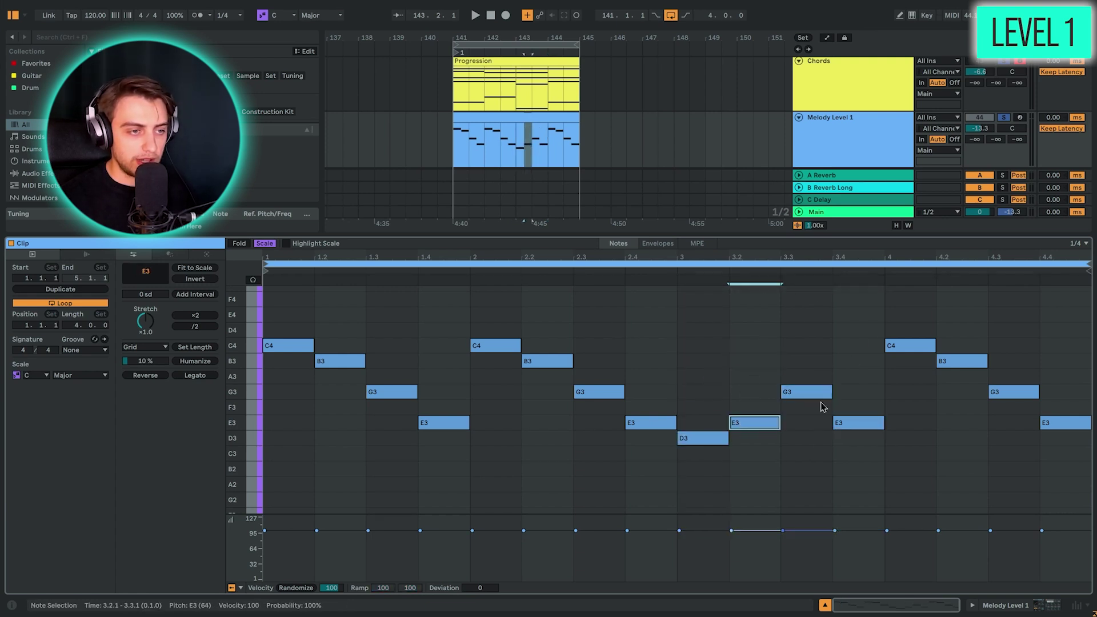
left_click_drag(851, 422, 851, 361)
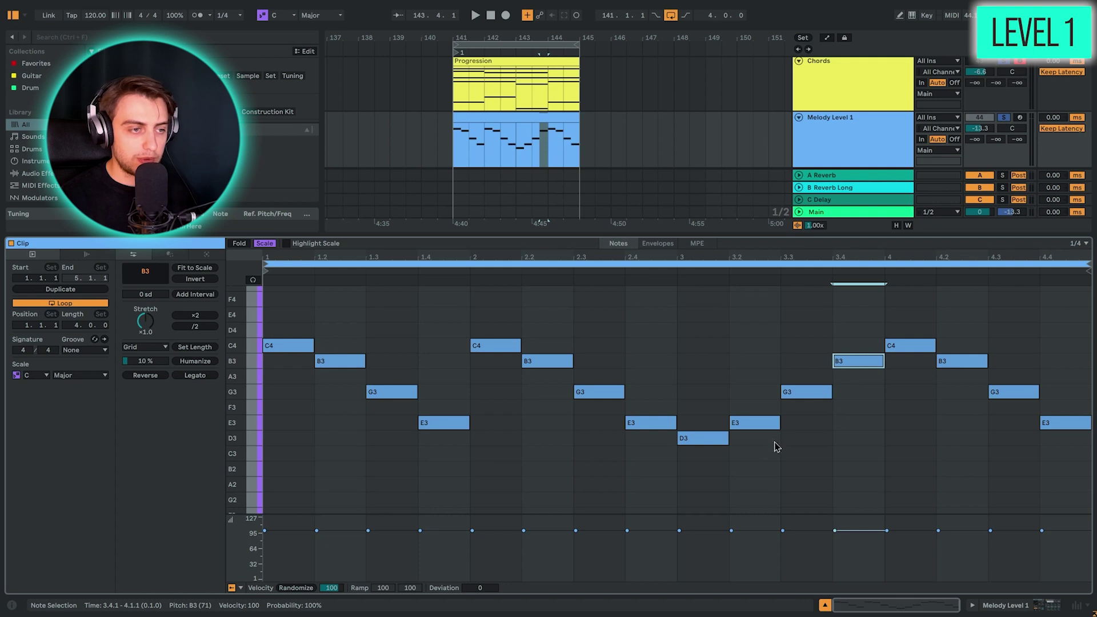
key("space")
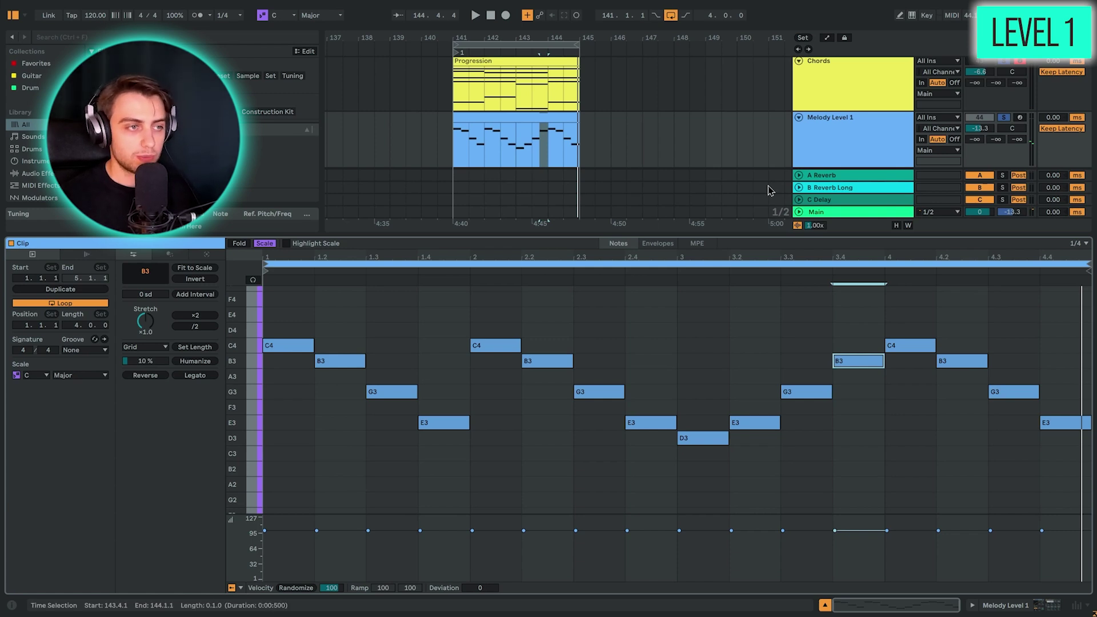
Step: Replace the Melody Level 1 clip at bar 141 with each of the two alternative clips from further along the track, playing each one
scroll(674, 168, "down", 5)
left_click_drag(724, 130, 485, 137)
key("space")
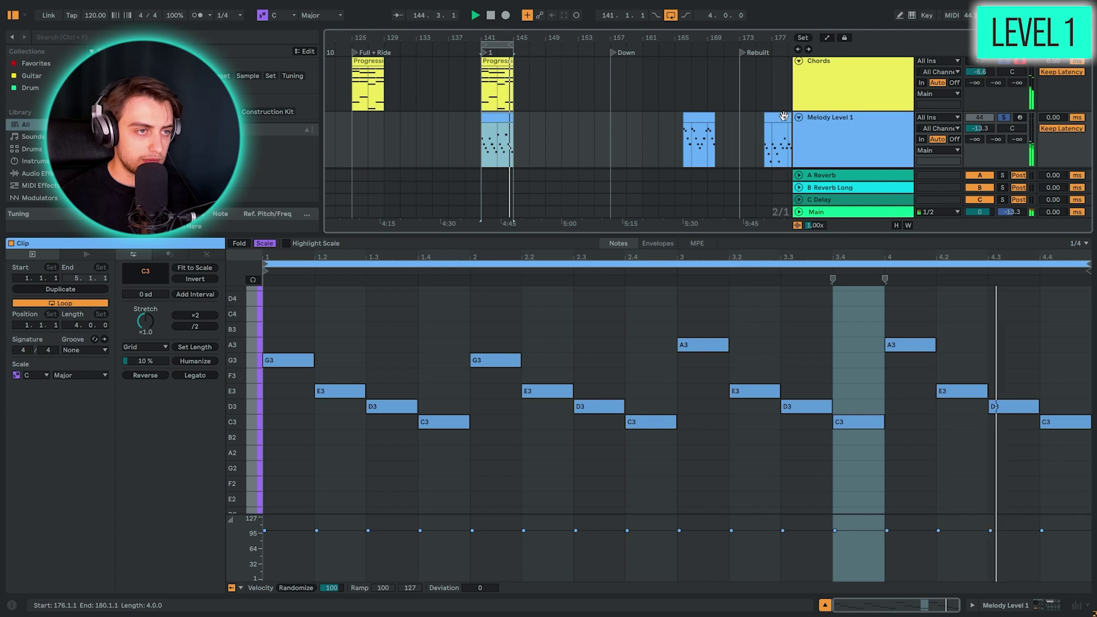
left_click(507, 119)
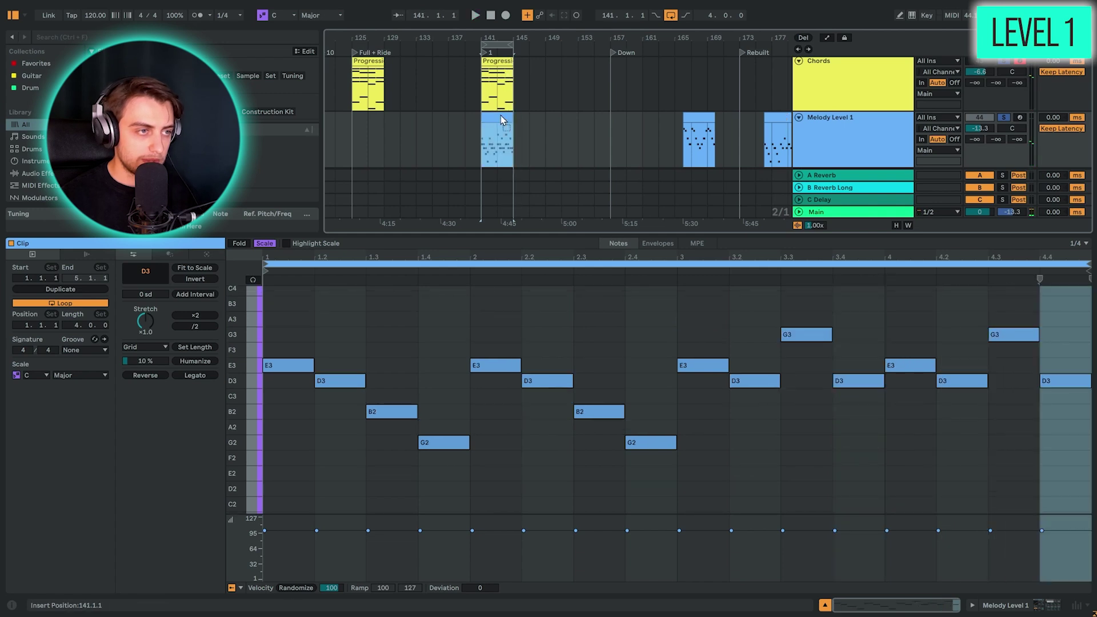
key("space")
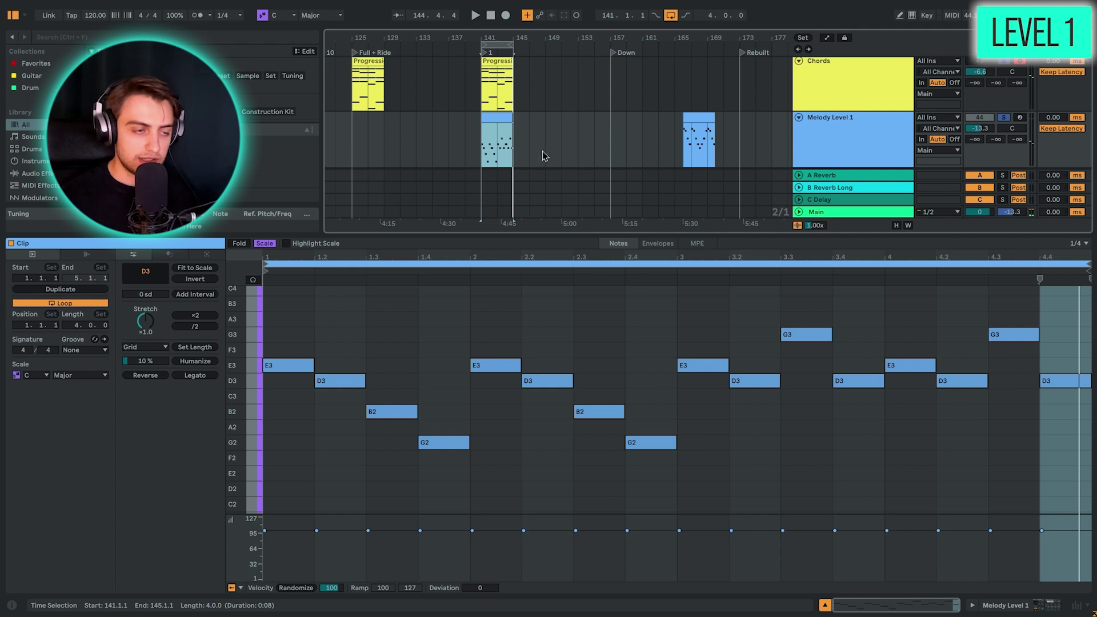
Step: Examine how the melody's phrases repeat by selecting the notes of bars 3 and 4, bar 1 and bar 2 in turn
left_click_drag(674, 311, 810, 473)
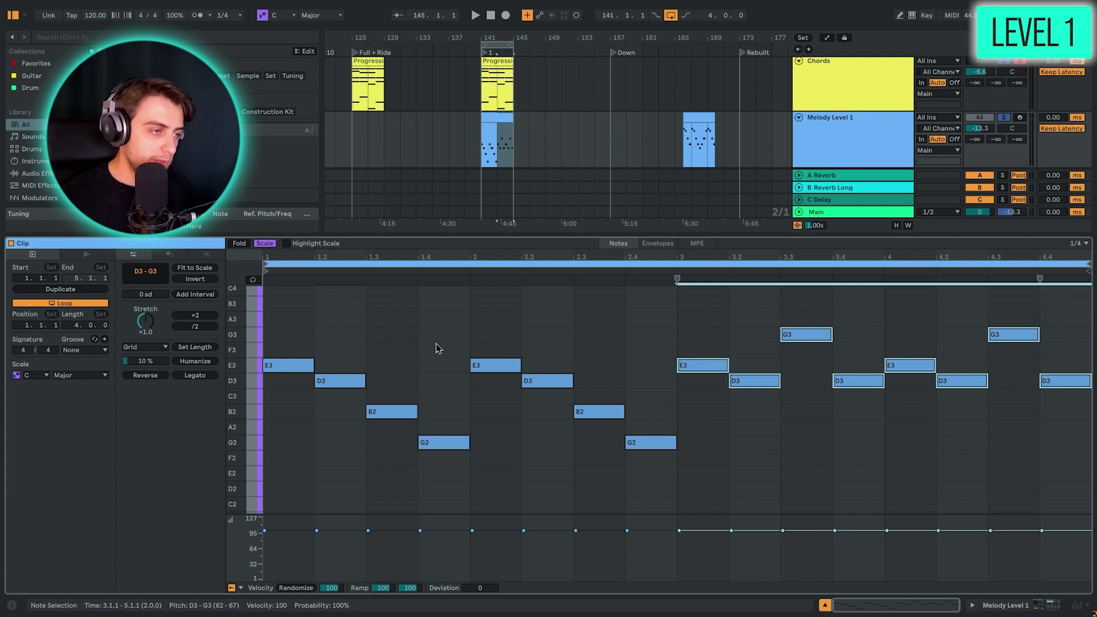
left_click_drag(281, 327, 463, 517)
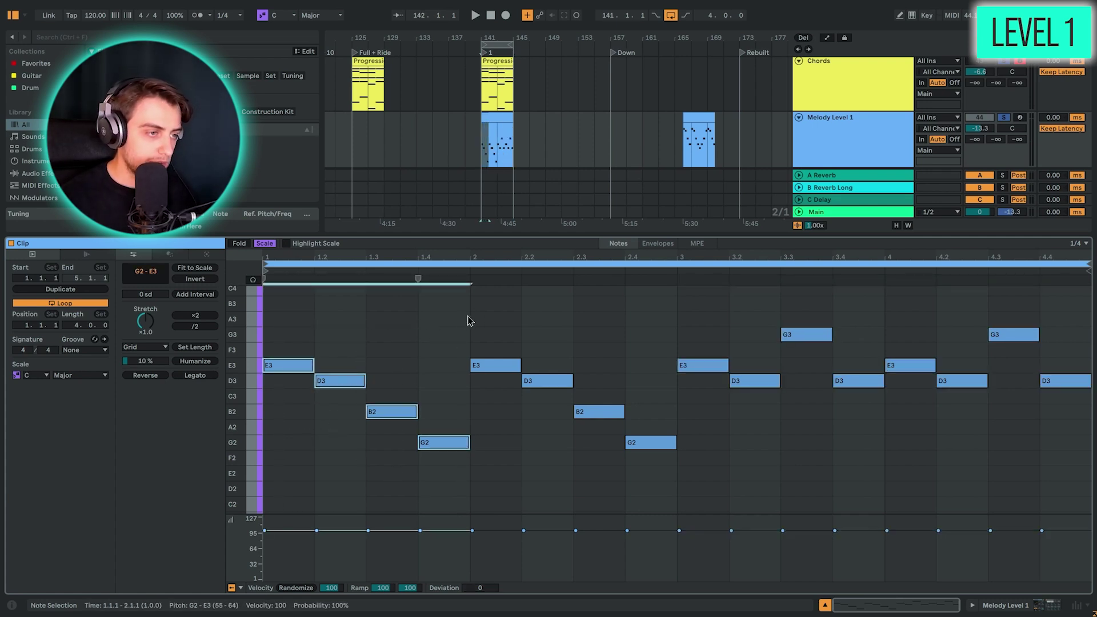
left_click_drag(469, 313, 635, 515)
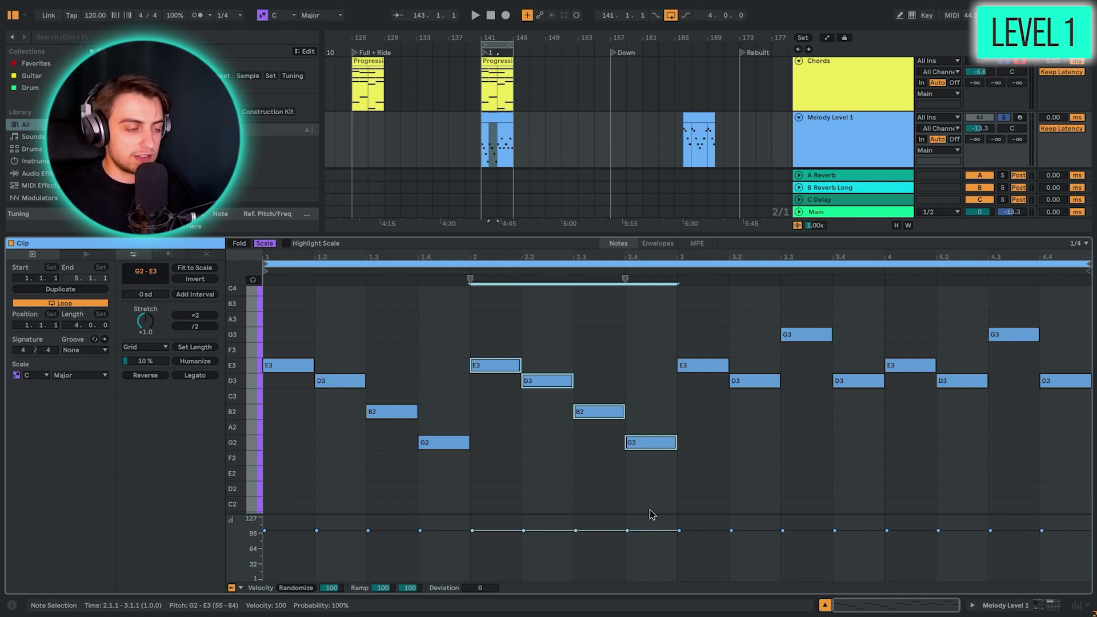
left_click_drag(298, 332, 433, 487)
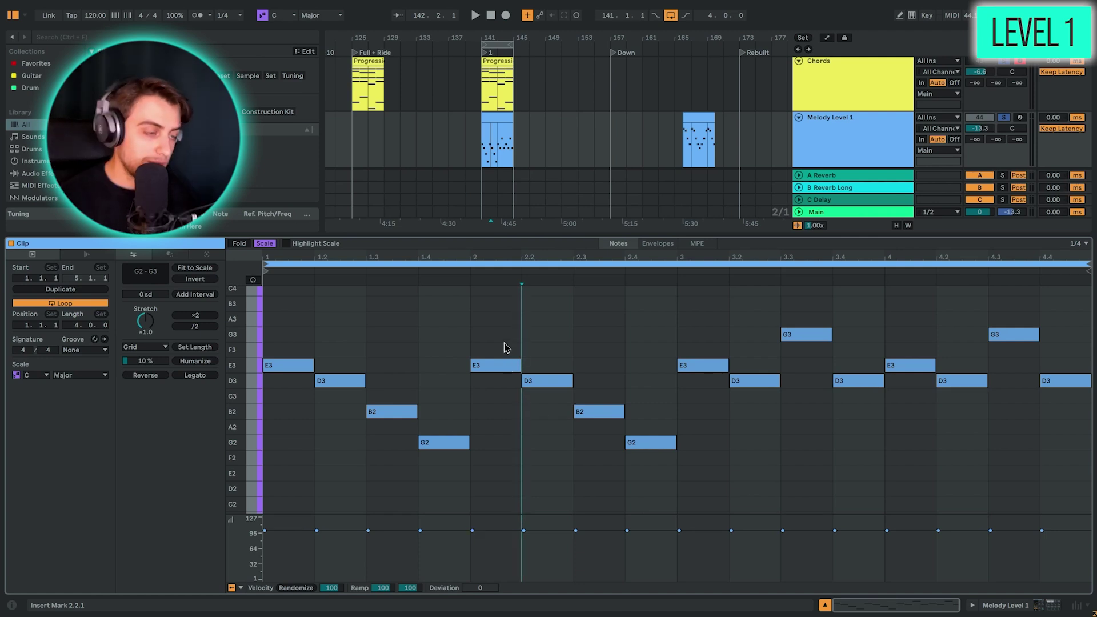
left_click(503, 365)
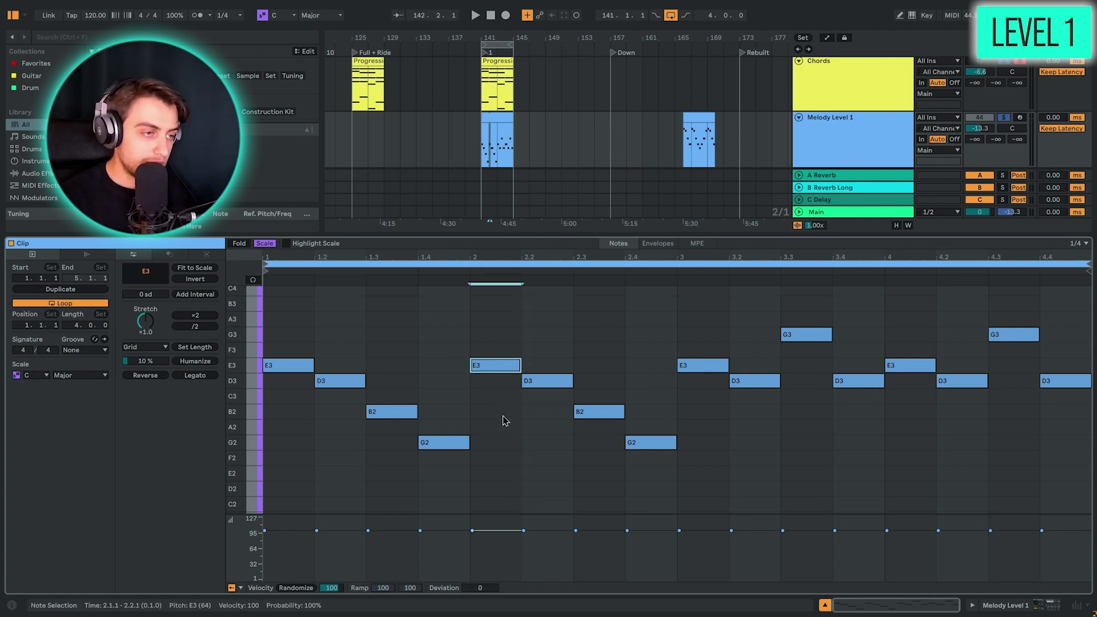
left_click(501, 365)
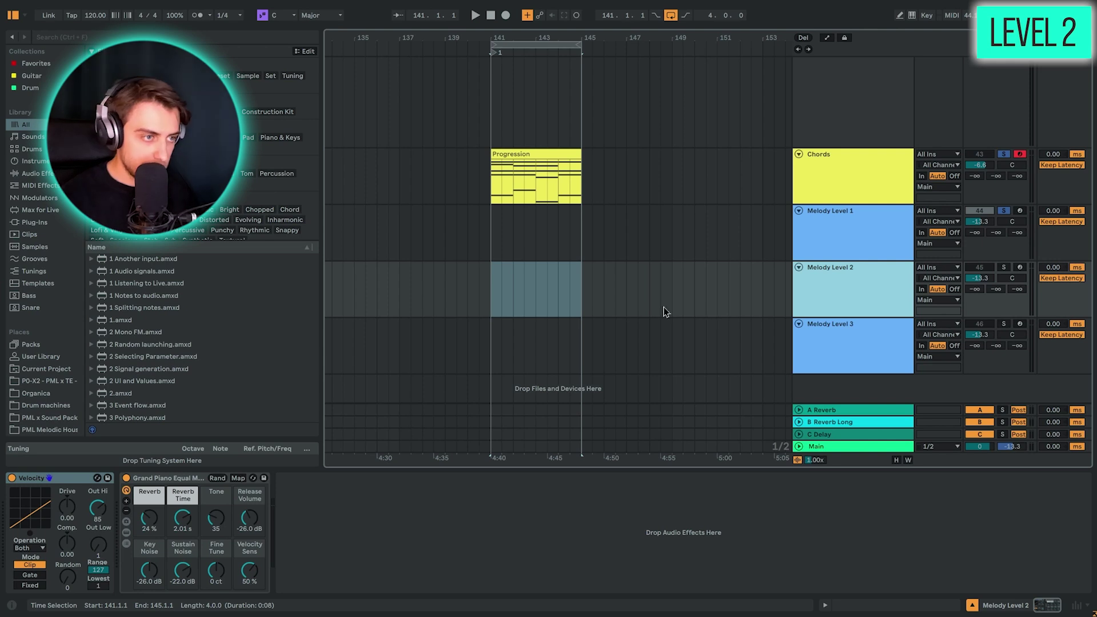
Step: Create an empty four-bar MIDI clip on Melody Level 2 from bar 141 to 145 and set its fixed grid to 1/8
left_click_drag(581, 311, 490, 303)
key("ctrl+shift+m")
right_click(486, 302)
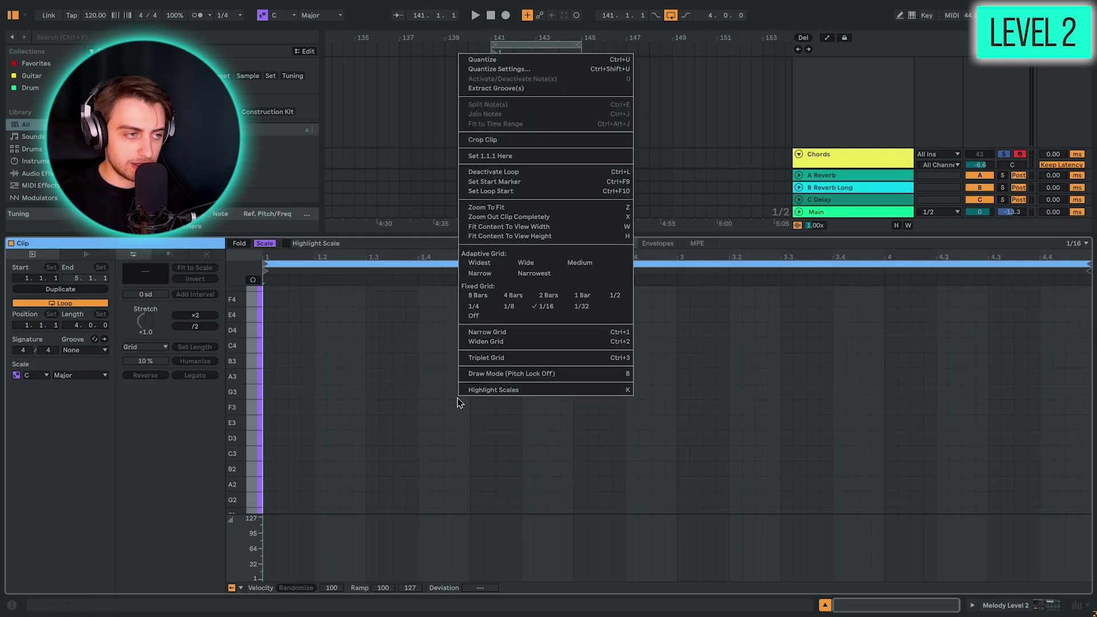
left_click(516, 311)
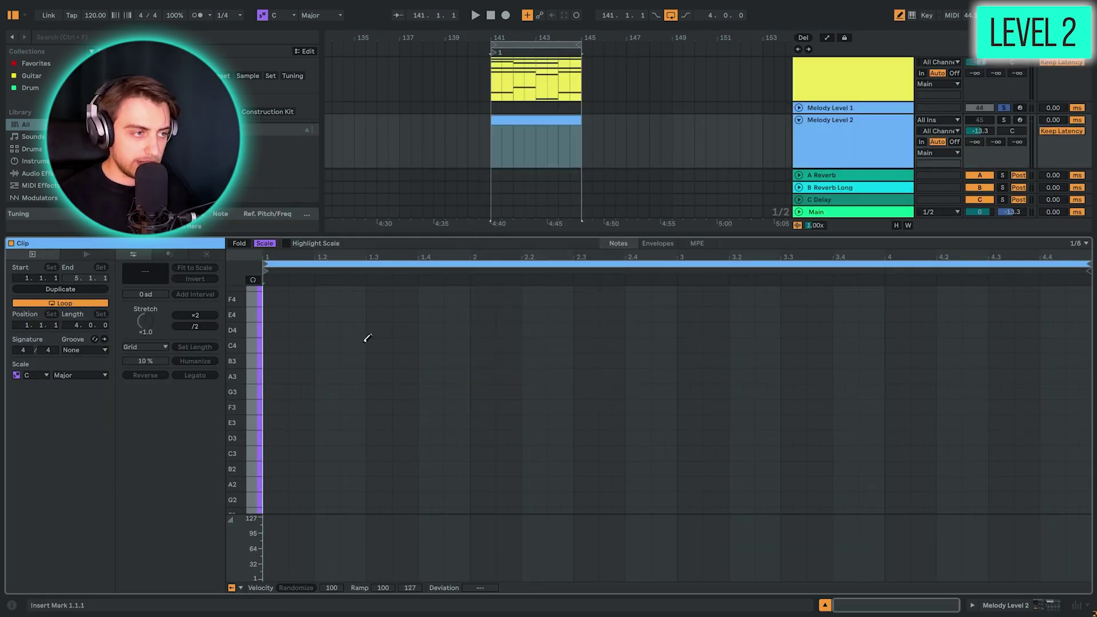
Step: Draw reference notes C3, E3 and G3 on the clip's first eighth and D3, F3, A3 and B3 on the second
key("b")
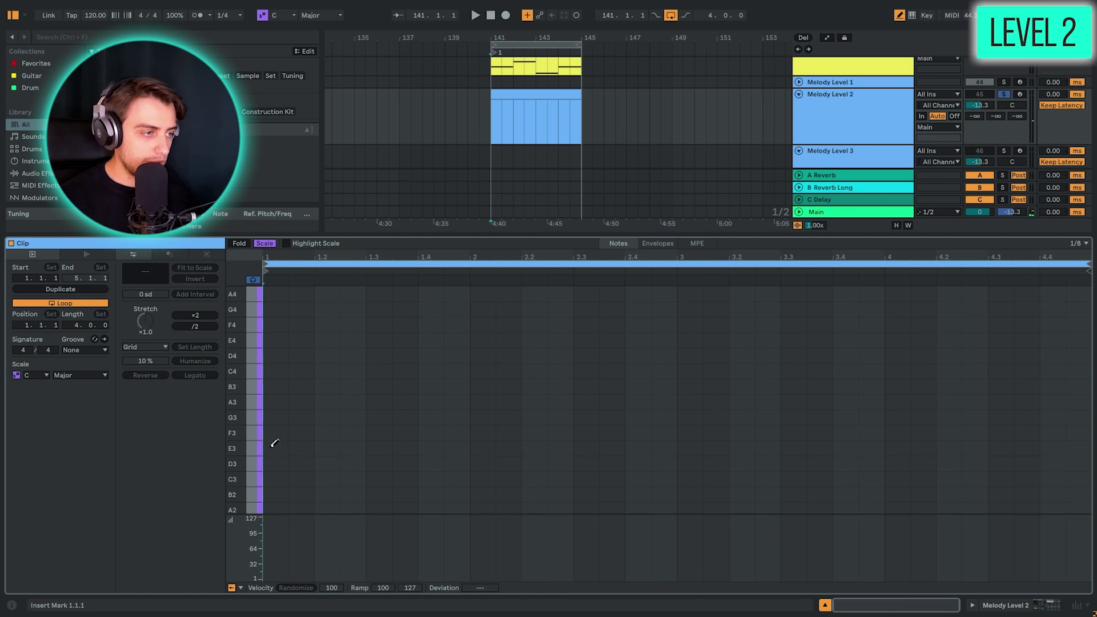
left_click(275, 479)
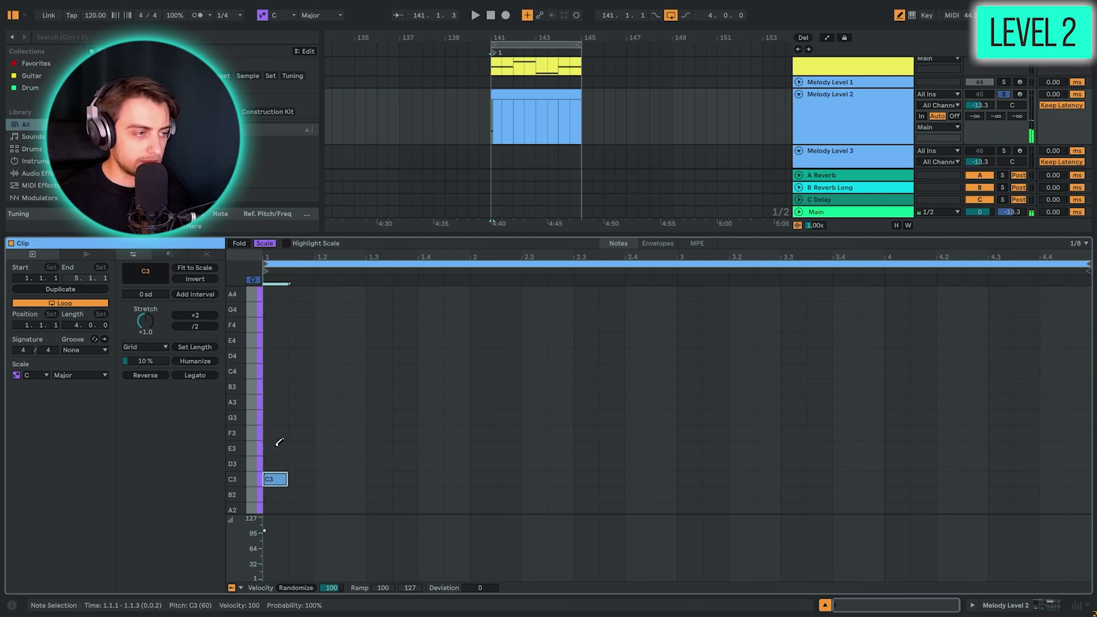
left_click(275, 449)
left_click(275, 418)
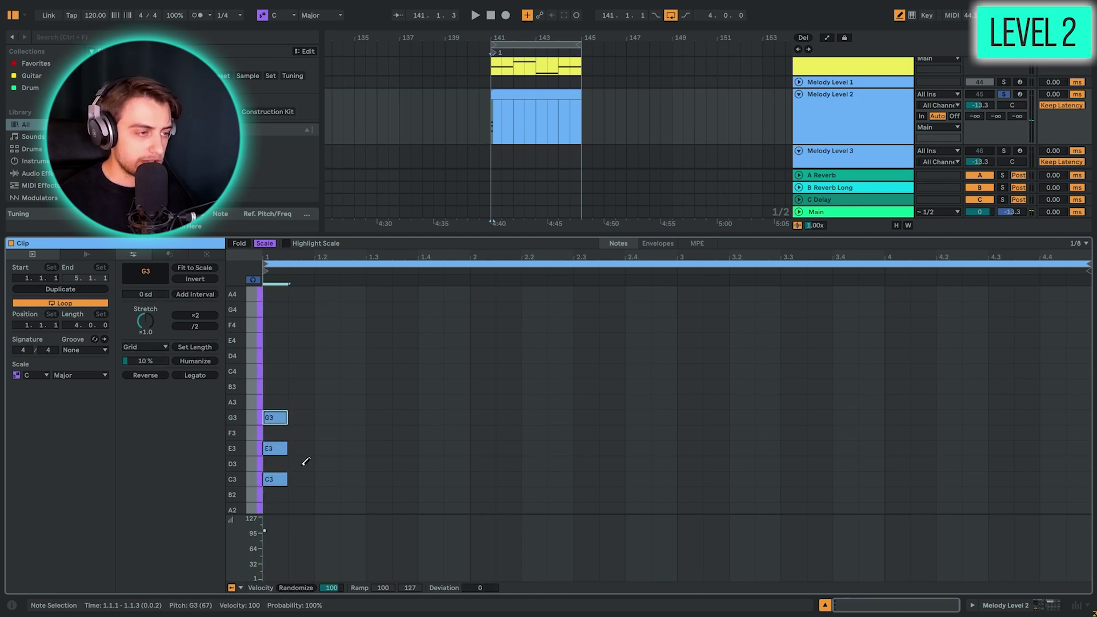
left_click(301, 464)
left_click(301, 433)
left_click(301, 403)
left_click(301, 387)
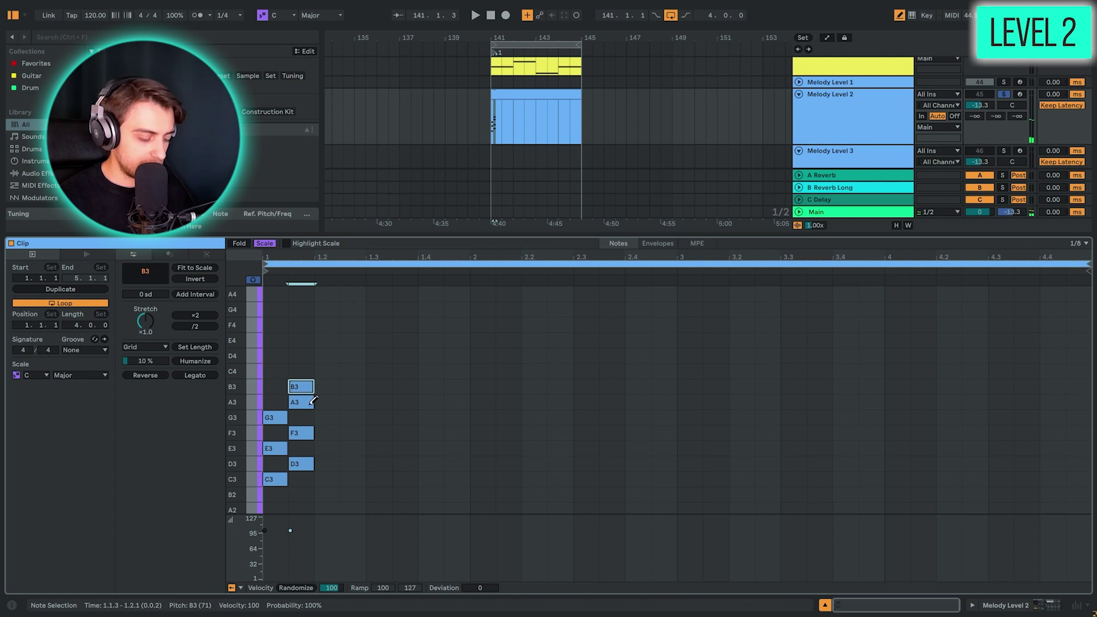
Step: Deactivate all seven reference notes so they stay in the clip as silent guides
key("b")
key("ctrl+a")
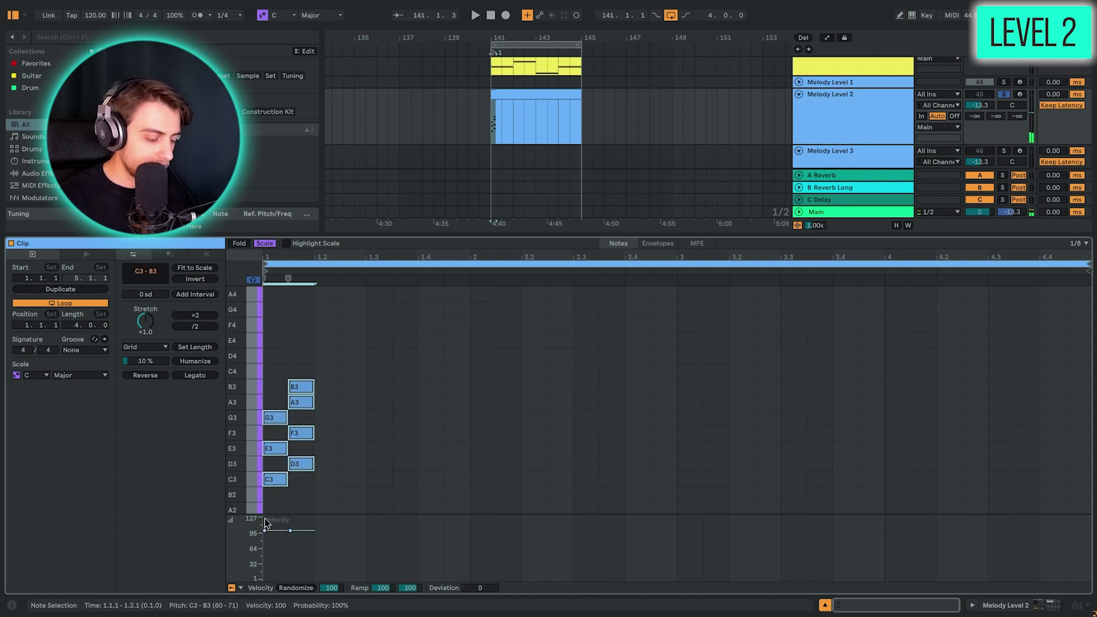
key("0")
Step: Draw the eighth notes E4, D4, G4 and D4 across the first half of bar 1
key("b")
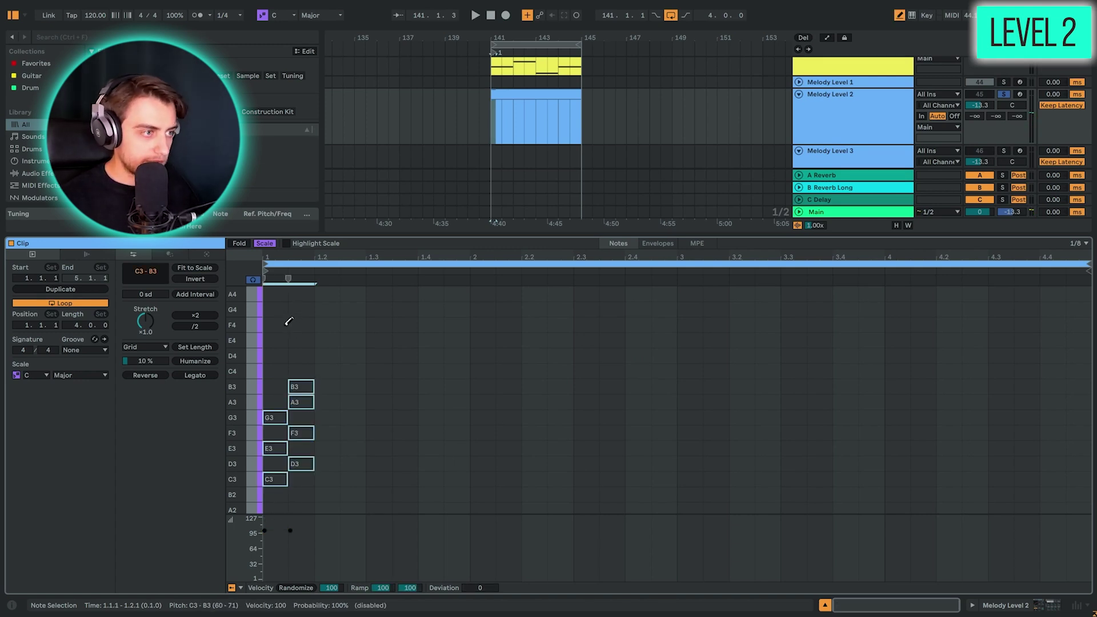
left_click(278, 341)
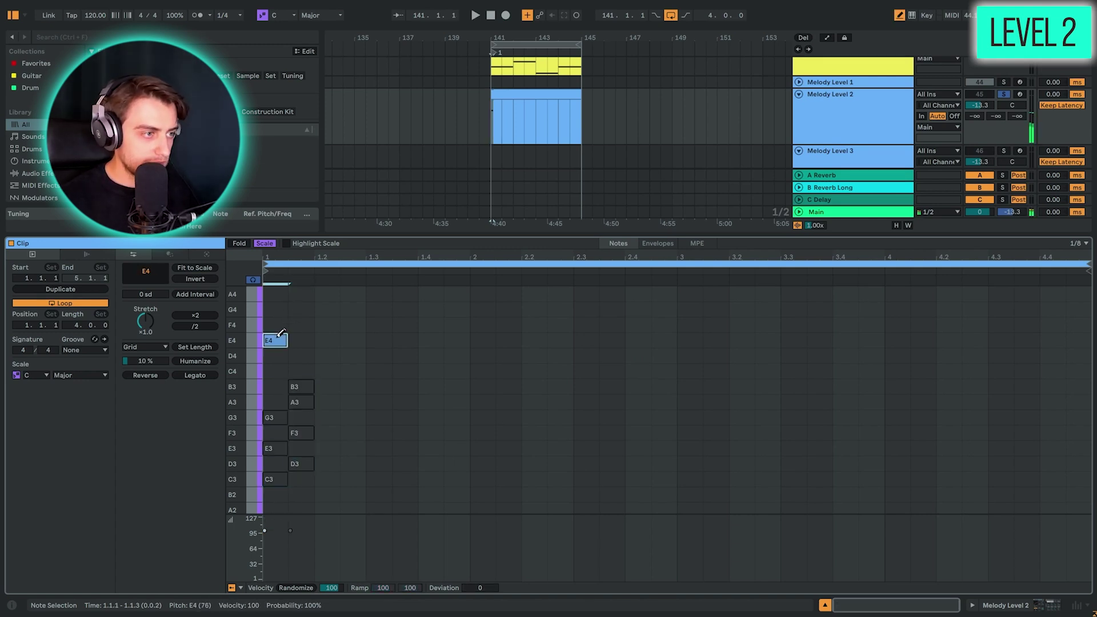
left_click(305, 355)
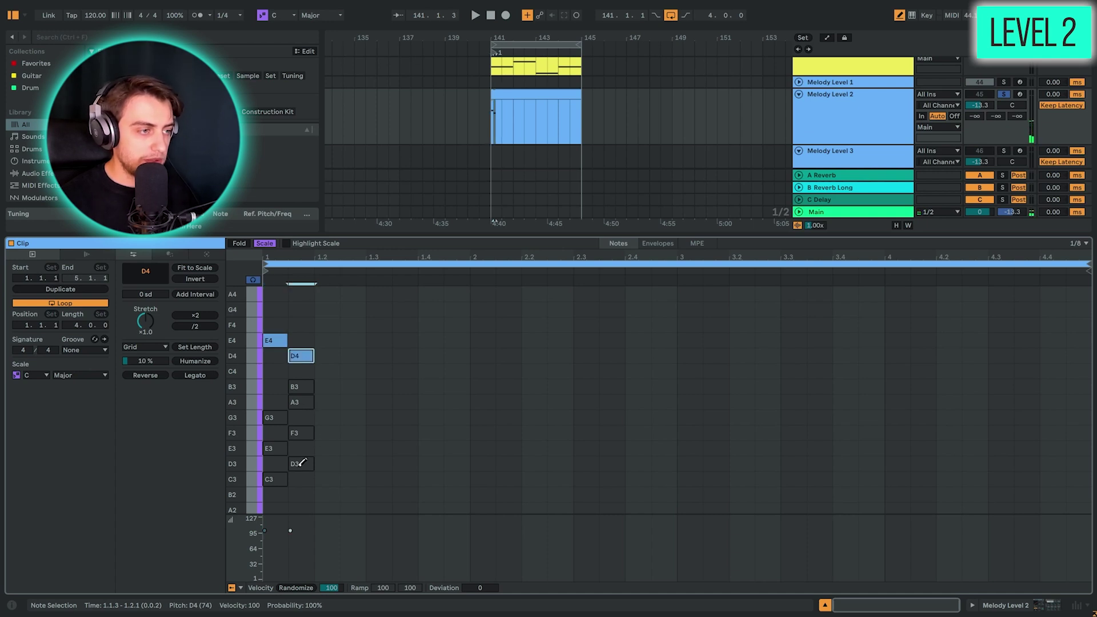
left_click(327, 309)
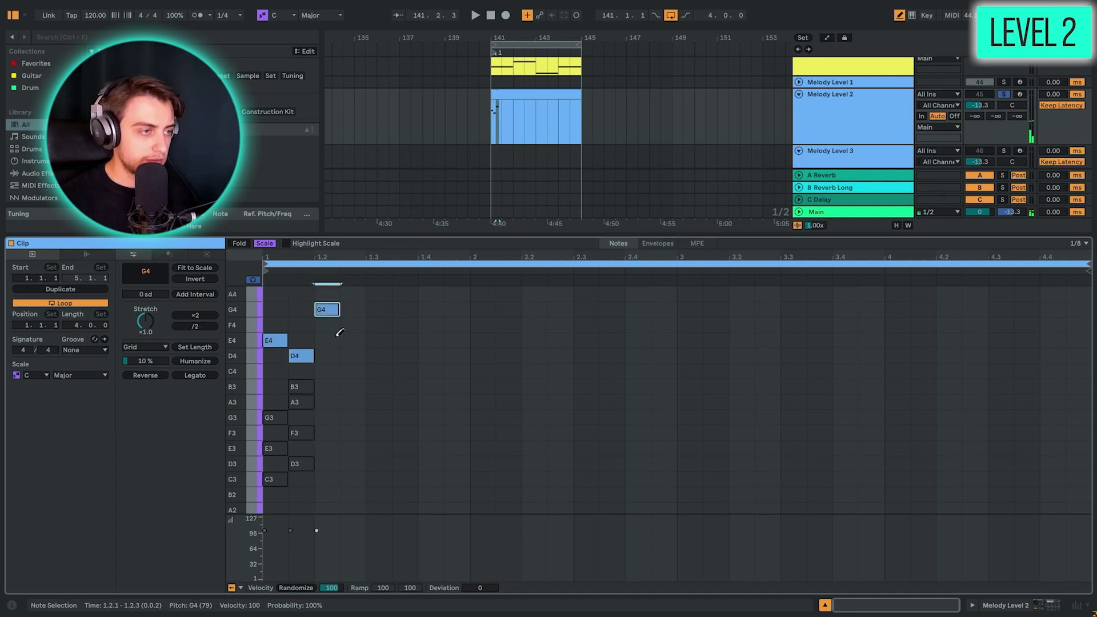
left_click(353, 355)
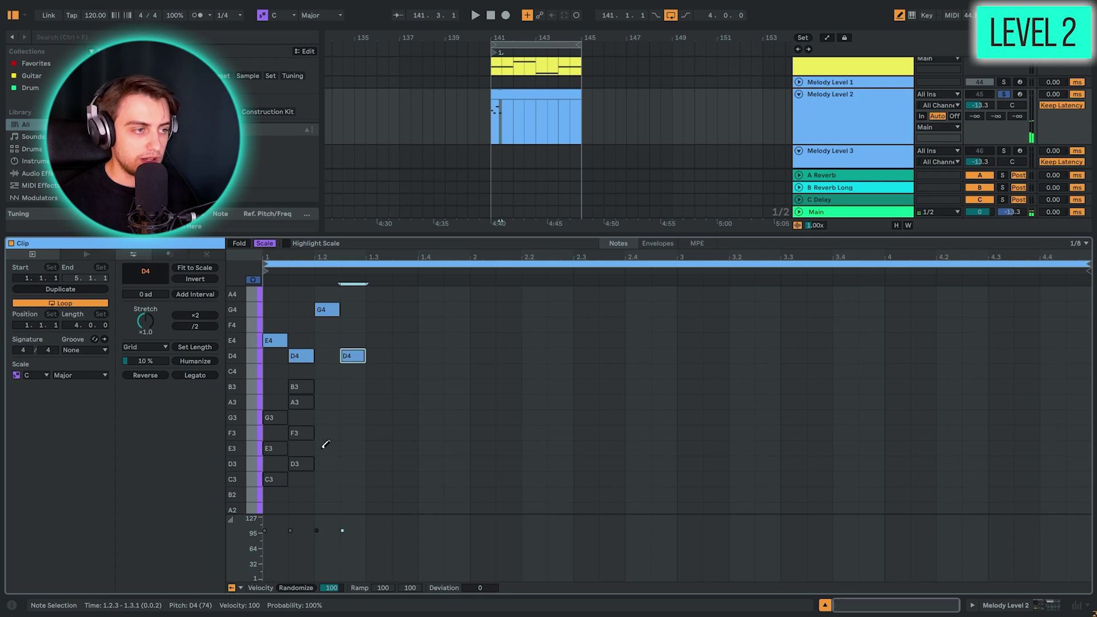
Step: Duplicate the four-note E4, D4, G4, D4 pattern three times to fill bars 1 and 2
key("b")
left_click_drag(347, 372, 258, 307)
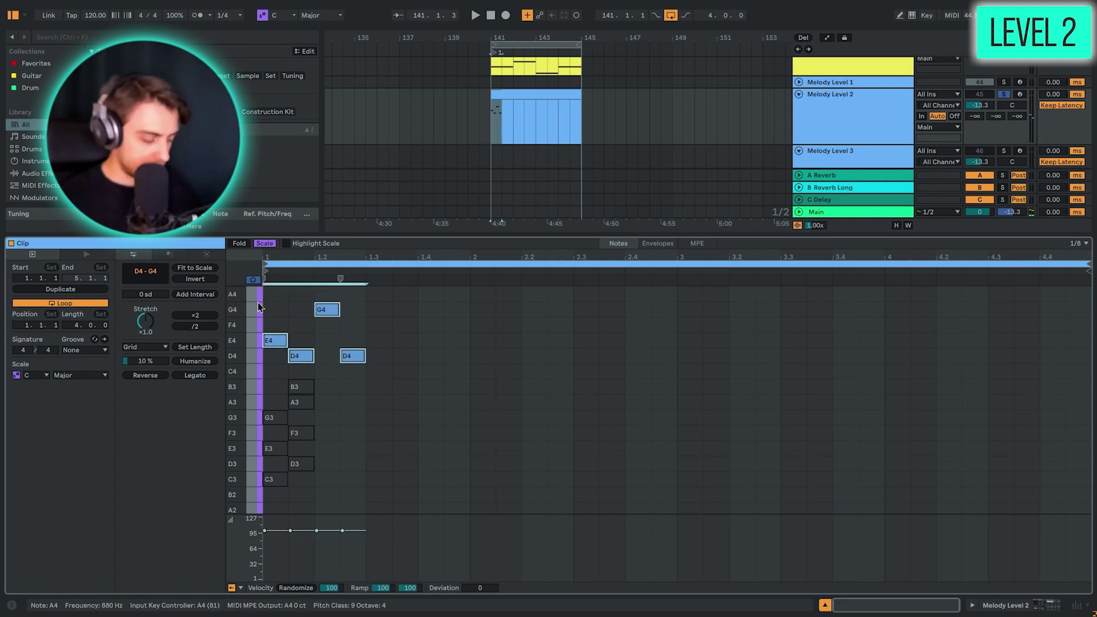
key("ctrl+d")
key("ctrl+d")
key("ctrl+d")
Step: Draw the eighth notes D4, E4, B3 and E4 across the first half of bar 3
key("b")
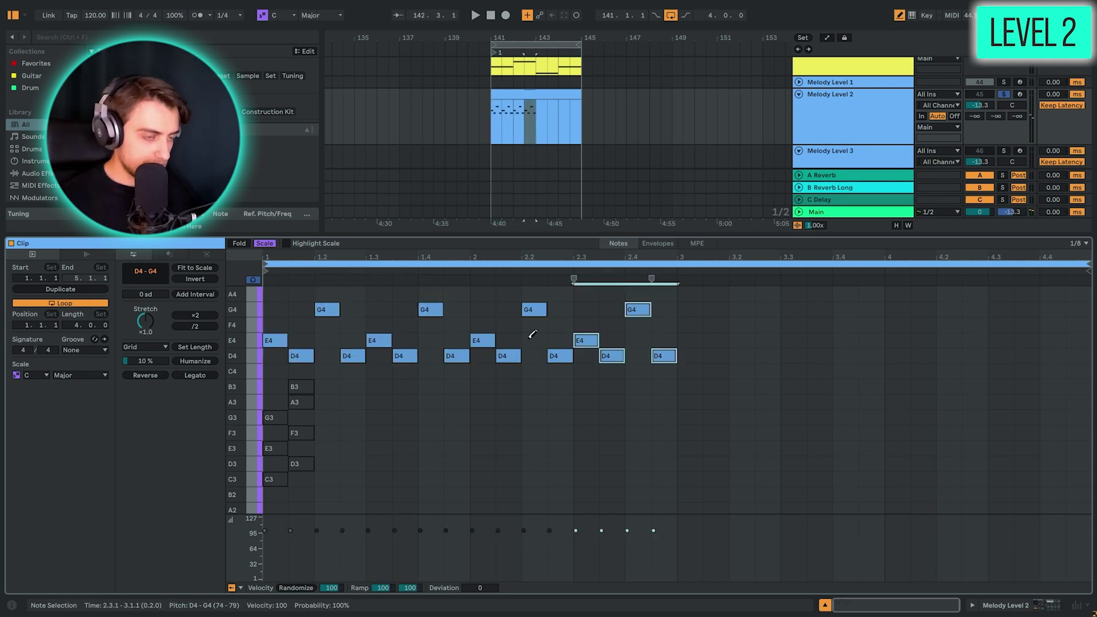
left_click(695, 354)
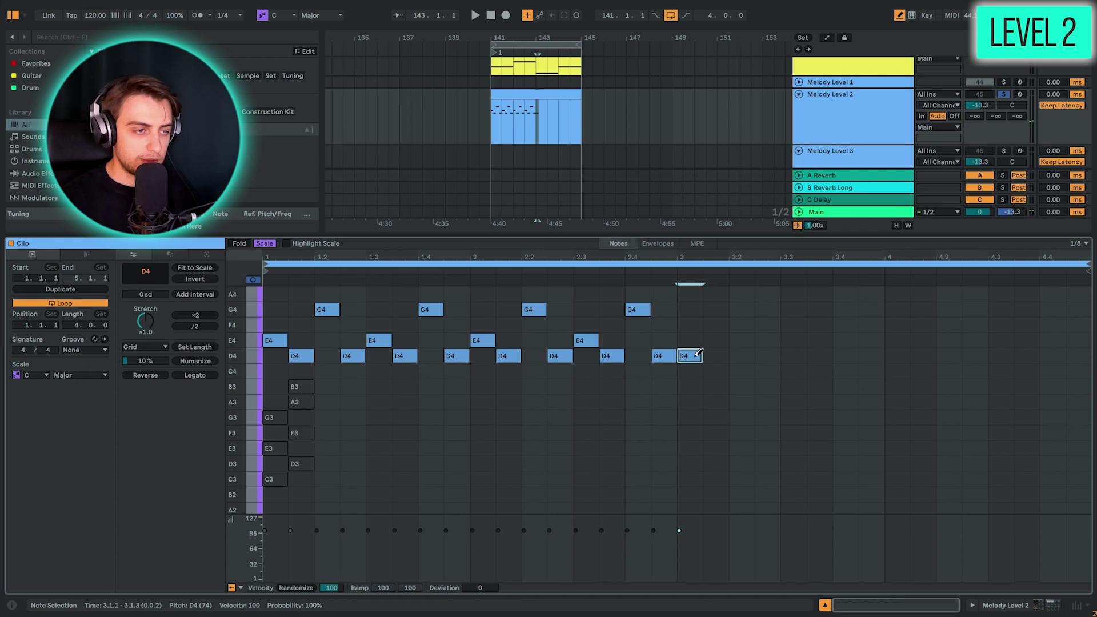
left_click(720, 340)
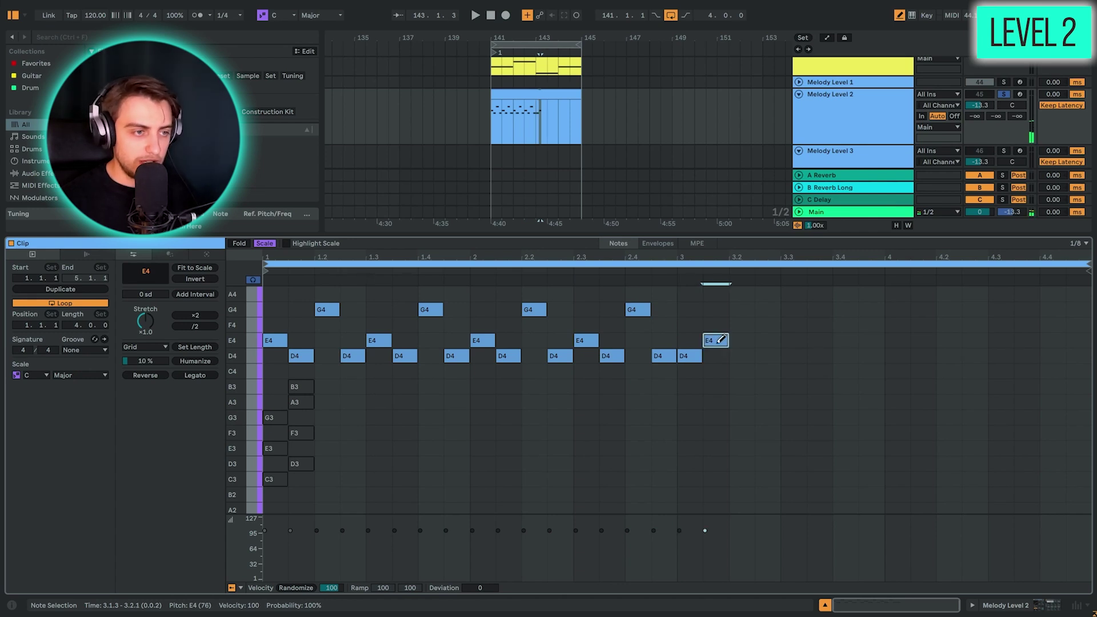
left_click(741, 386)
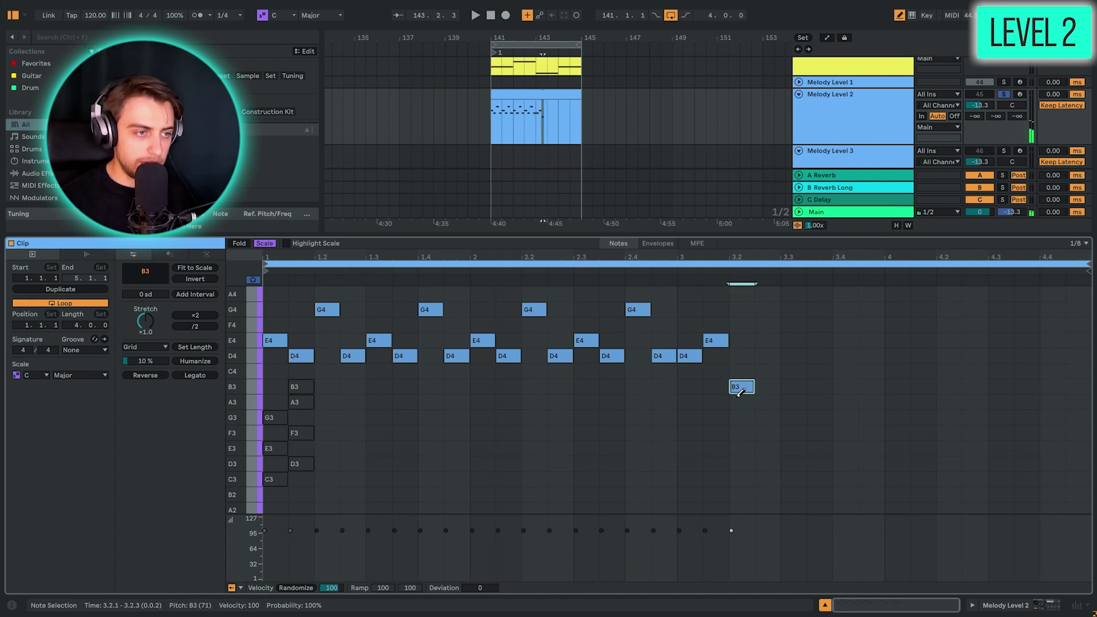
left_click(767, 340)
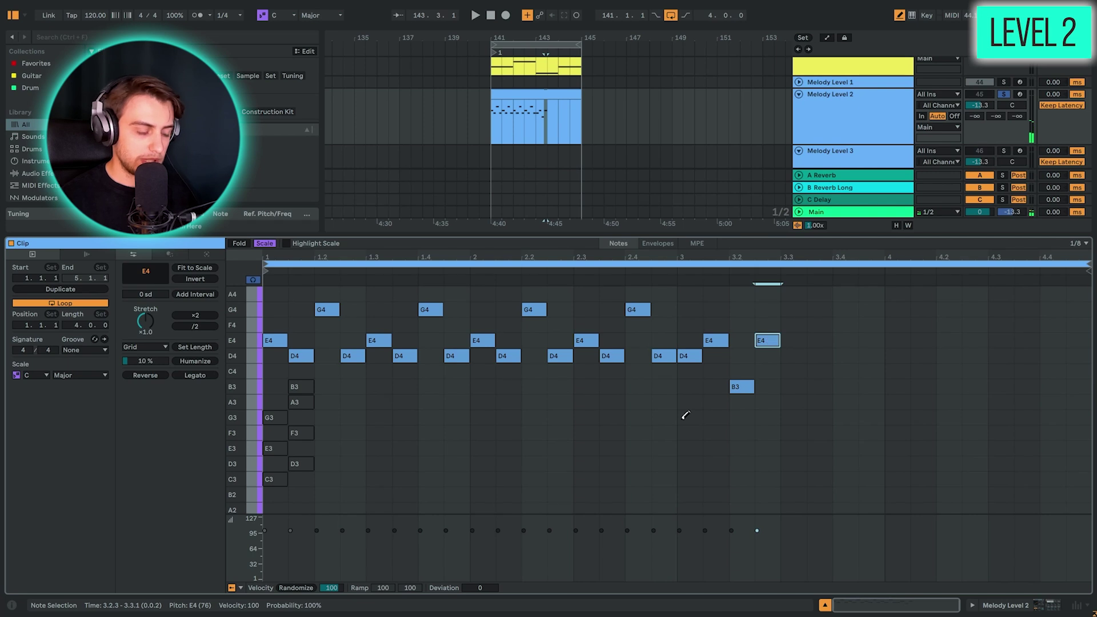
Step: Duplicate the four-note D4, E4, B3, E4 pattern three times to fill bars 3 and 4
key("b")
left_click_drag(685, 319, 764, 429)
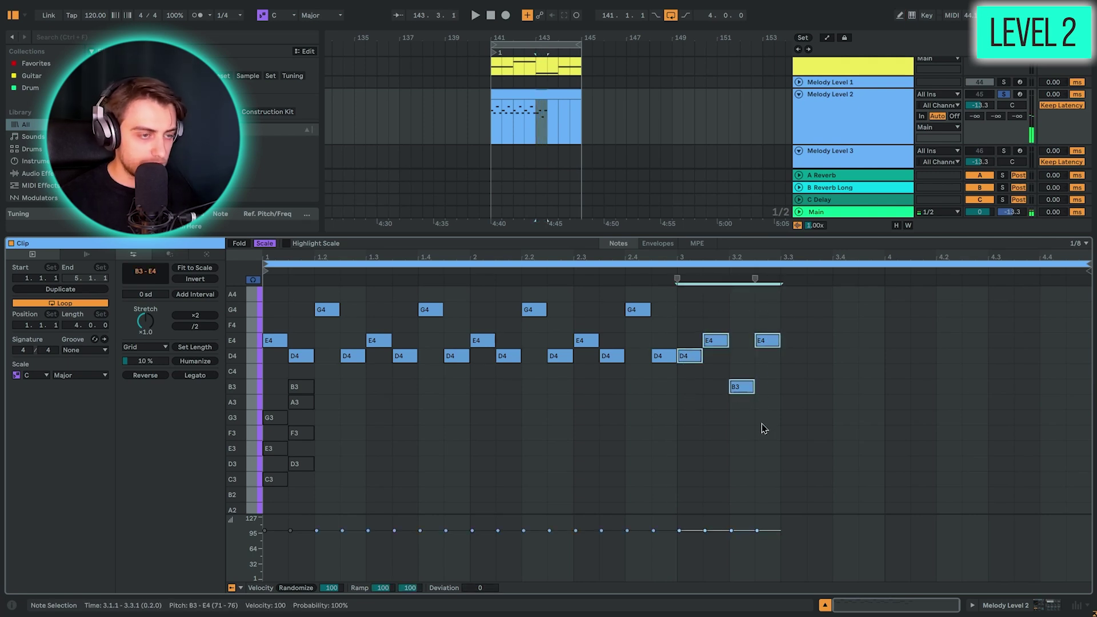
key("ctrl+d")
key("ctrl+d")
key("ctrl+d")
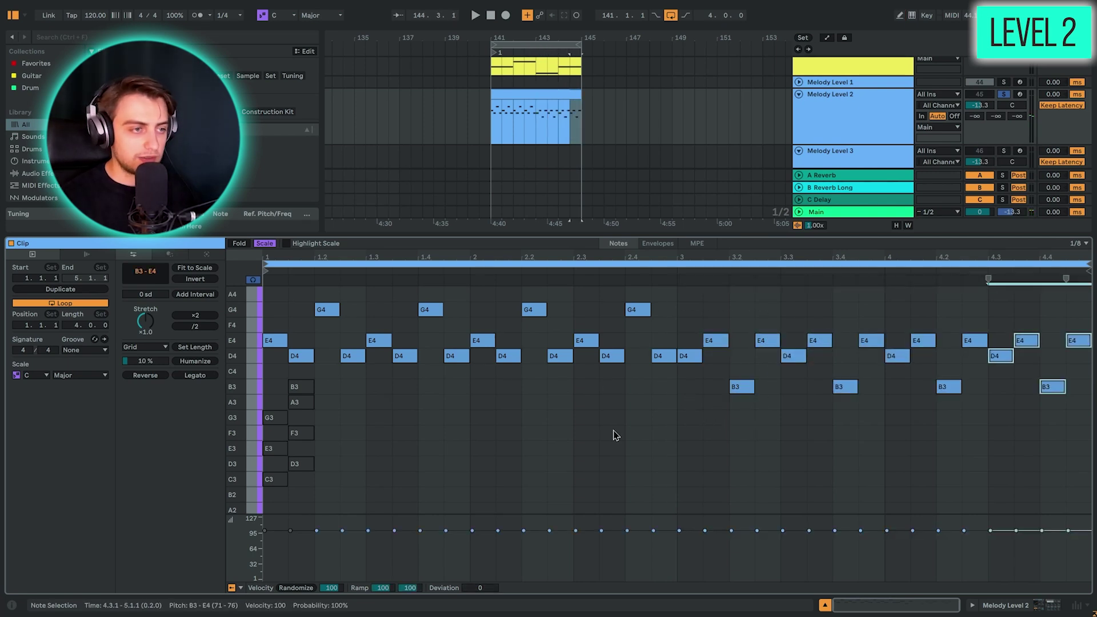
Step: Play back the melody and lower the two B3 notes in bar 4 to G3
key("space")
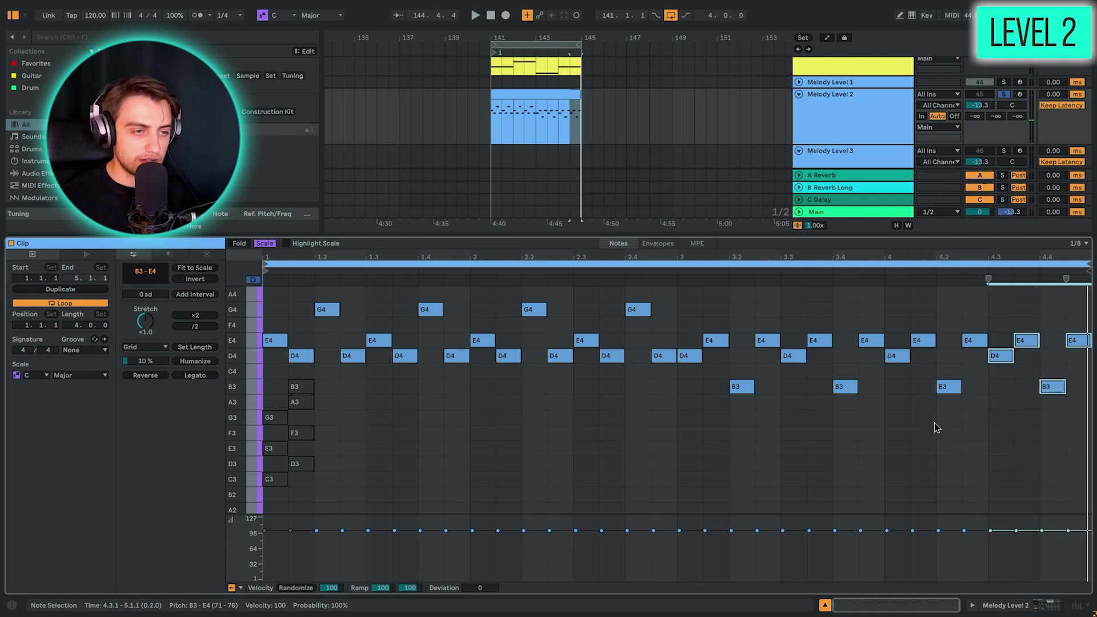
left_click_drag(908, 427, 1060, 403)
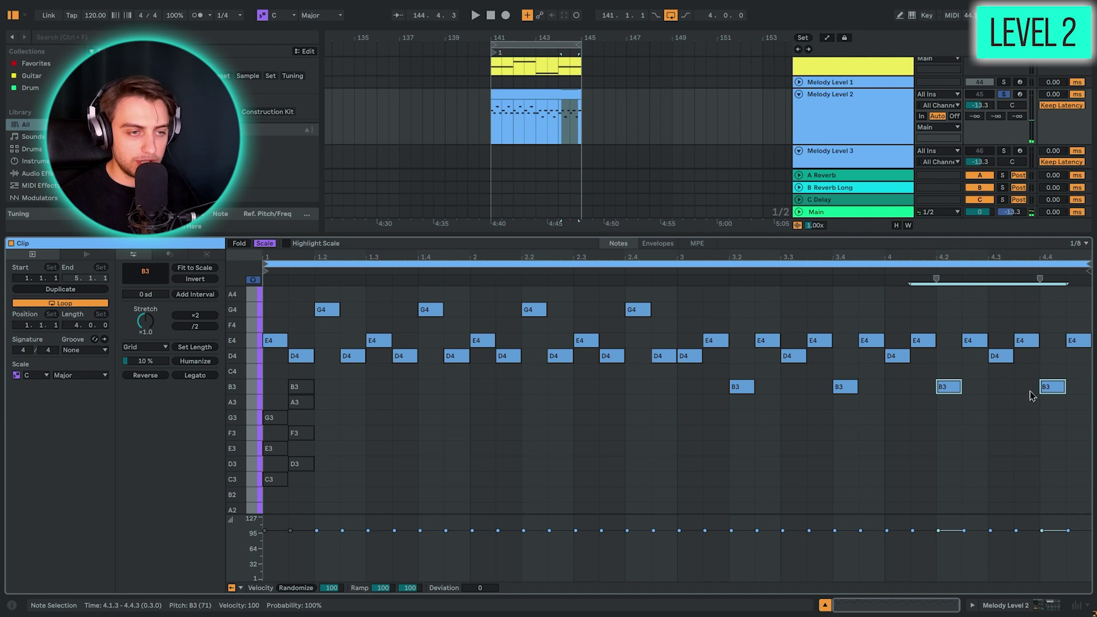
key("Down")
key("Down")
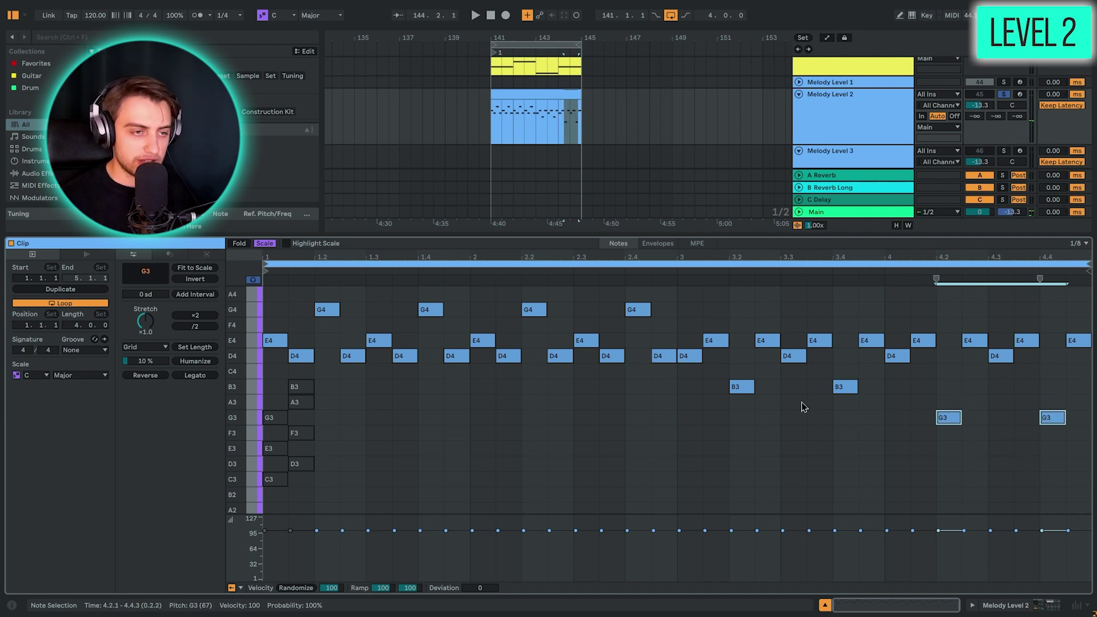
Step: Play the whole Level 2 clip and examine the note groups of bars 1 and 2, bar 3 and bar 4
left_click(563, 112)
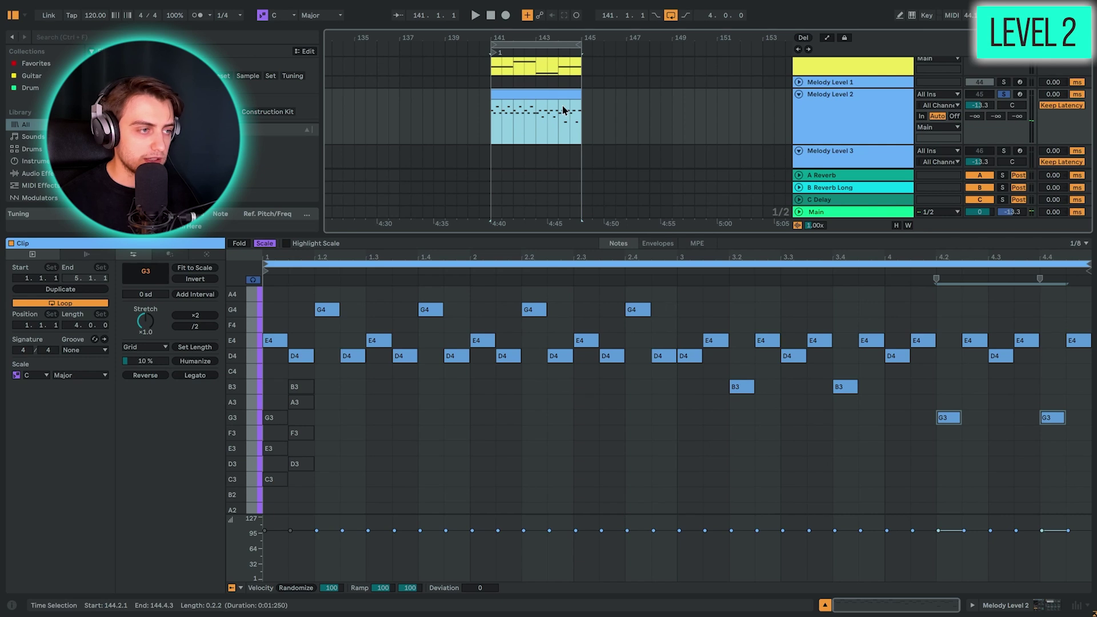
key("space")
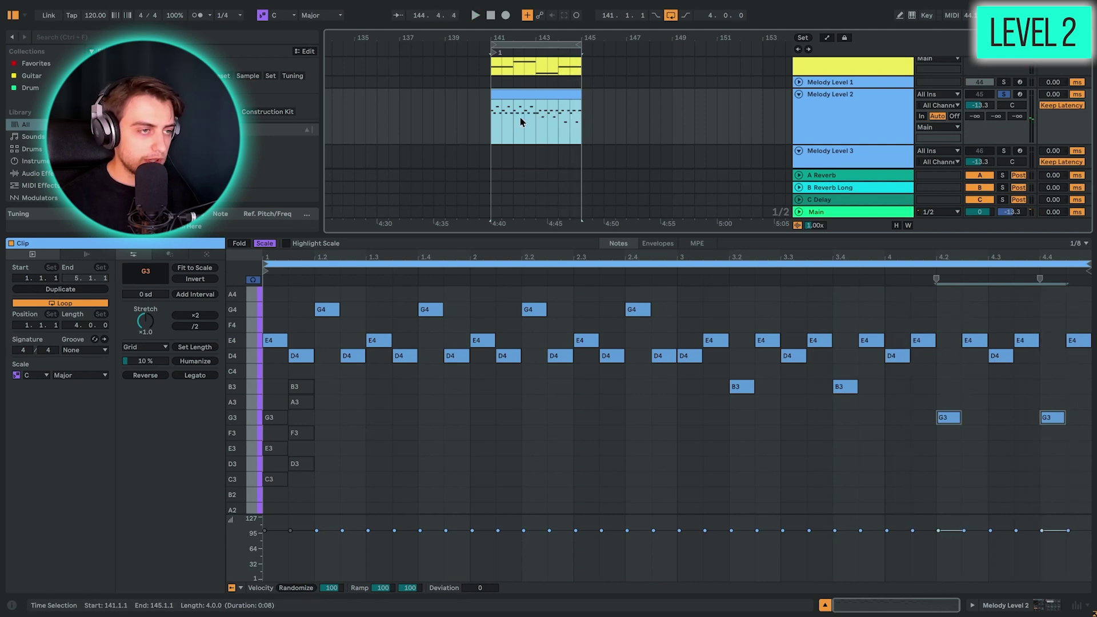
left_click(537, 124)
left_click_drag(265, 284, 670, 384)
left_click_drag(680, 283, 874, 480)
left_click_drag(895, 281, 1076, 461)
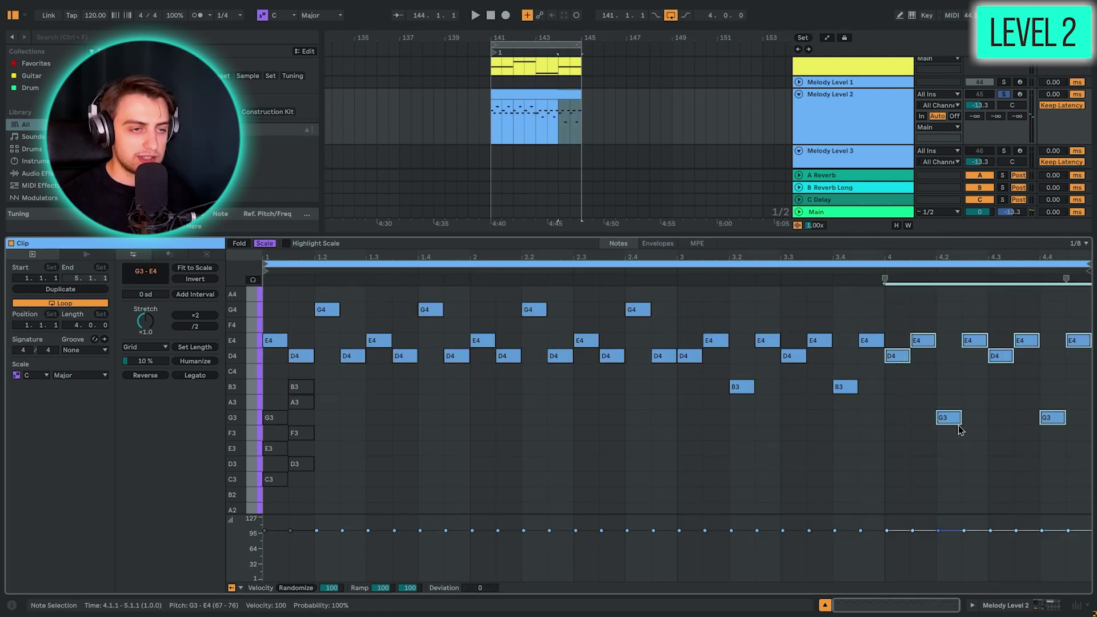
left_click(677, 434)
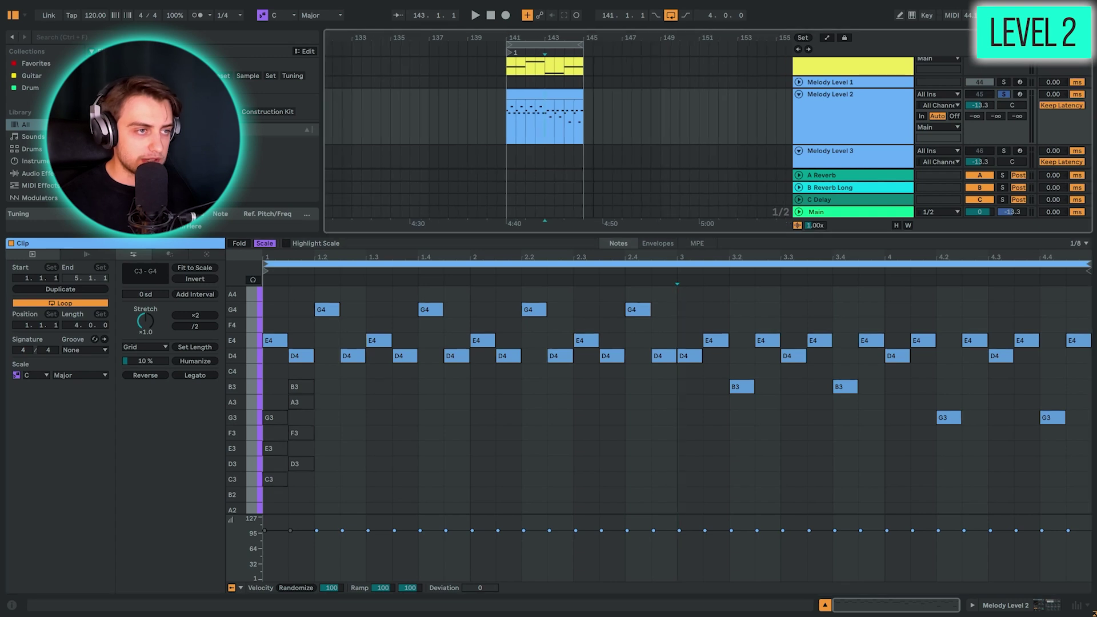
Step: Play the Level 2 example melody in the loop and highlight its bar 2 notes to review the pattern
left_click(514, 94)
key("space")
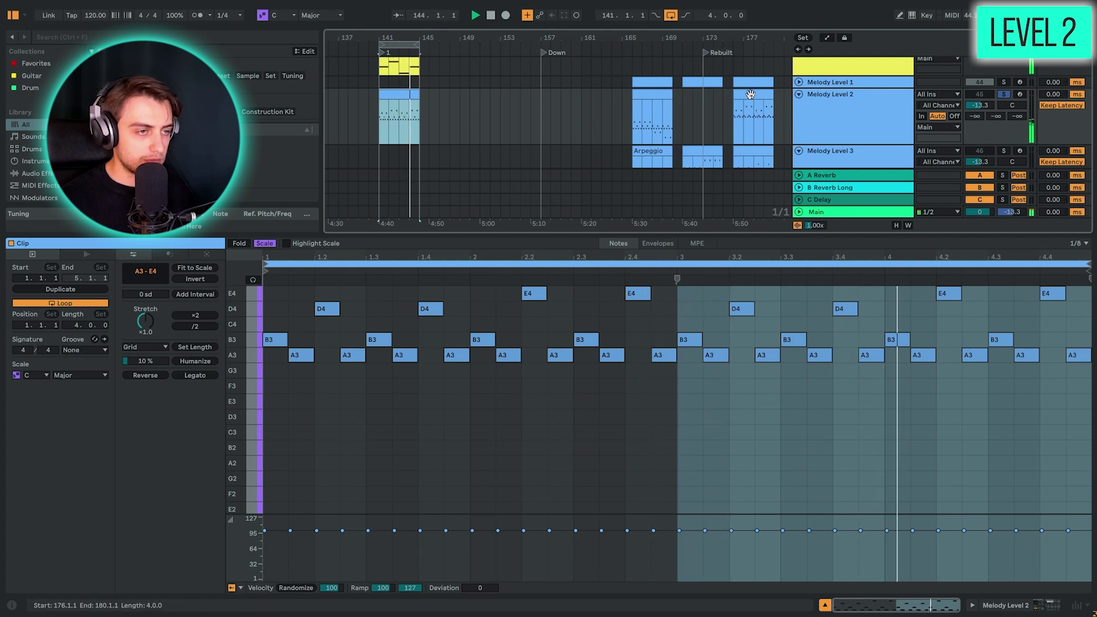
key("space")
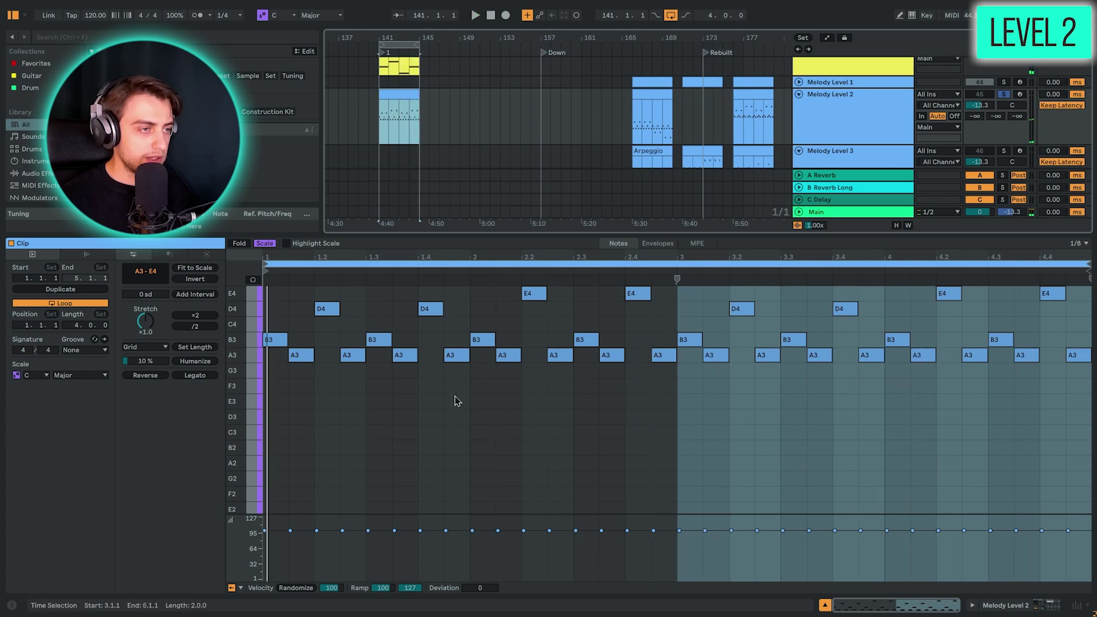
left_click_drag(492, 395, 704, 280)
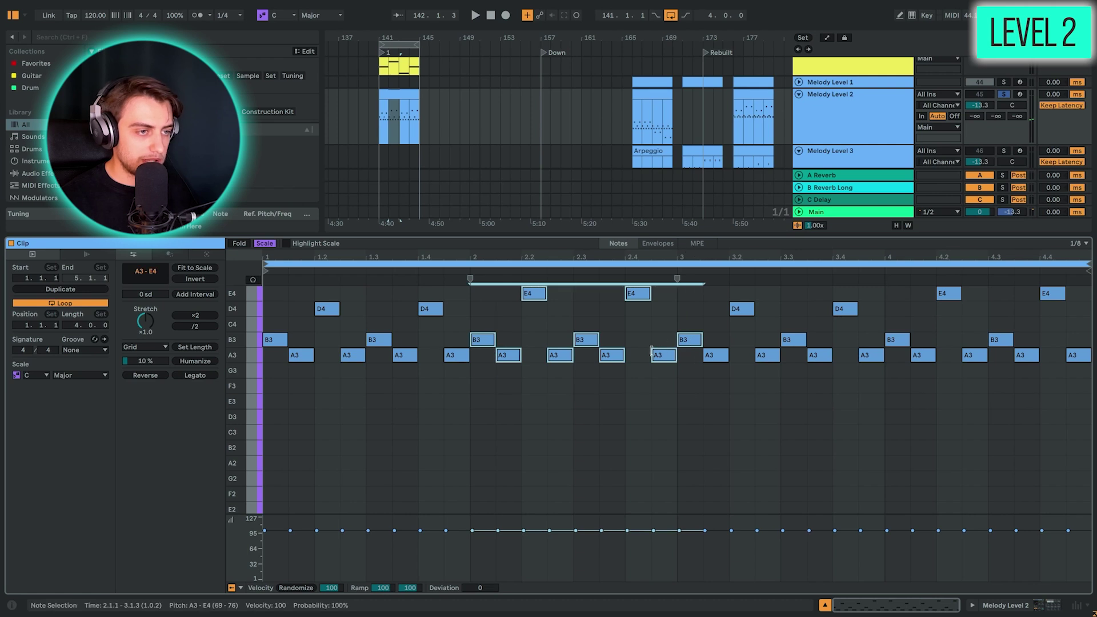
Step: Move the Level 2 example clip at bar 176 to bar 141 and play it over the chords
left_click_drag(739, 101, 387, 98)
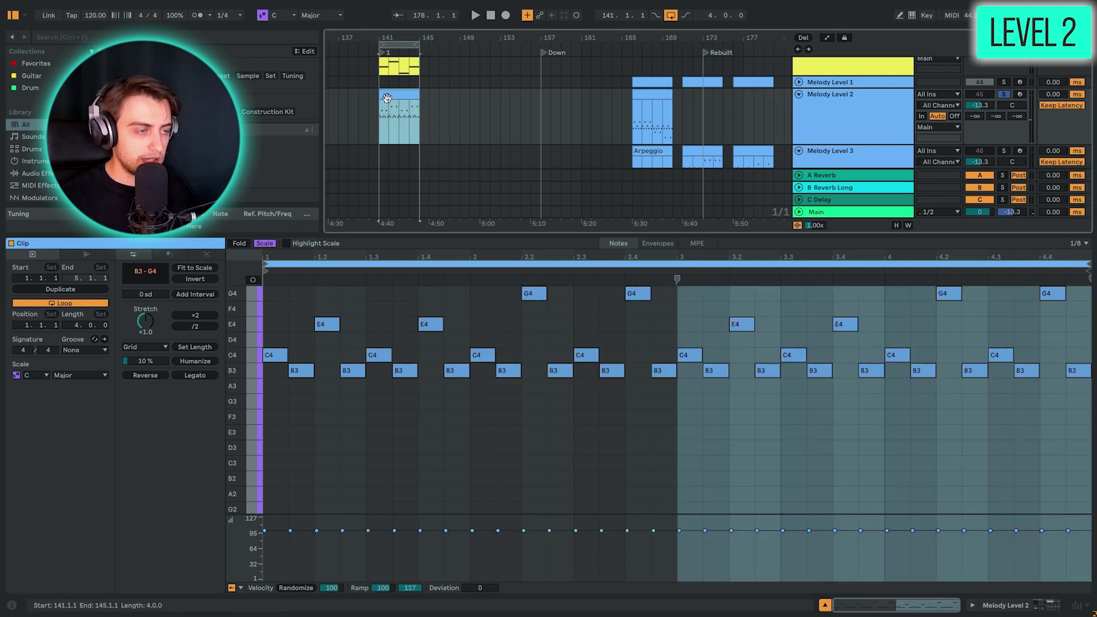
key("space")
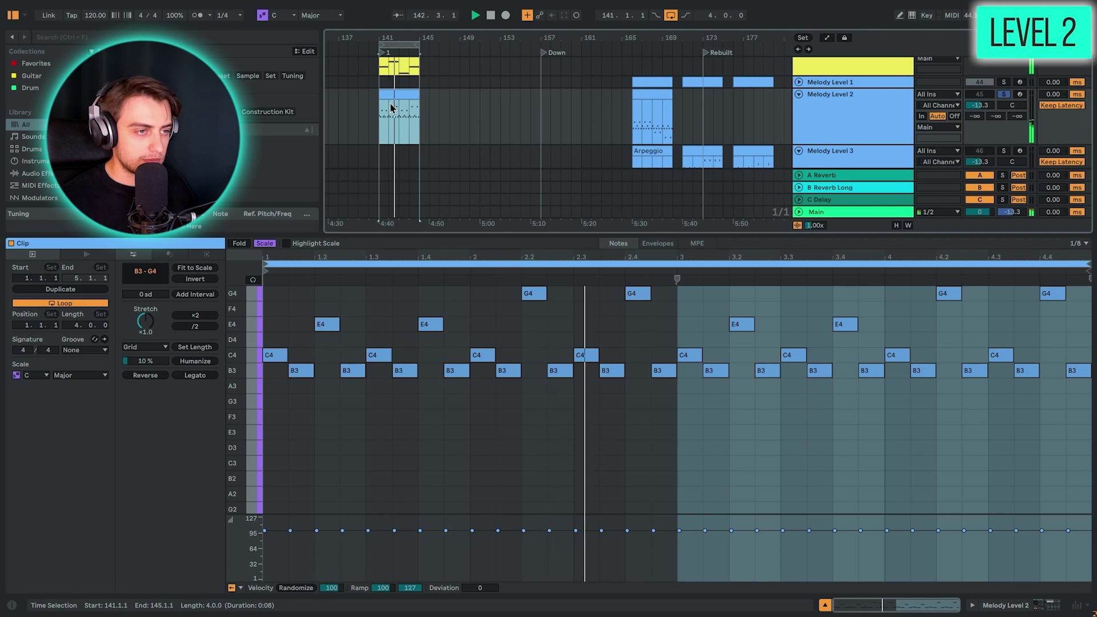
left_click(268, 424)
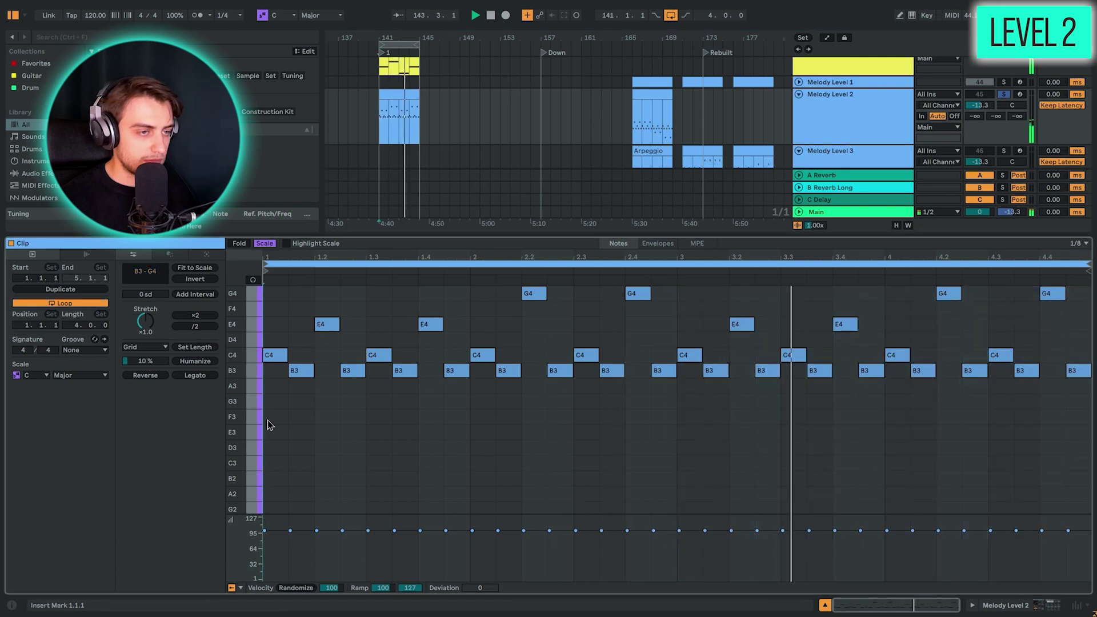
scroll(270, 425, "up", 2)
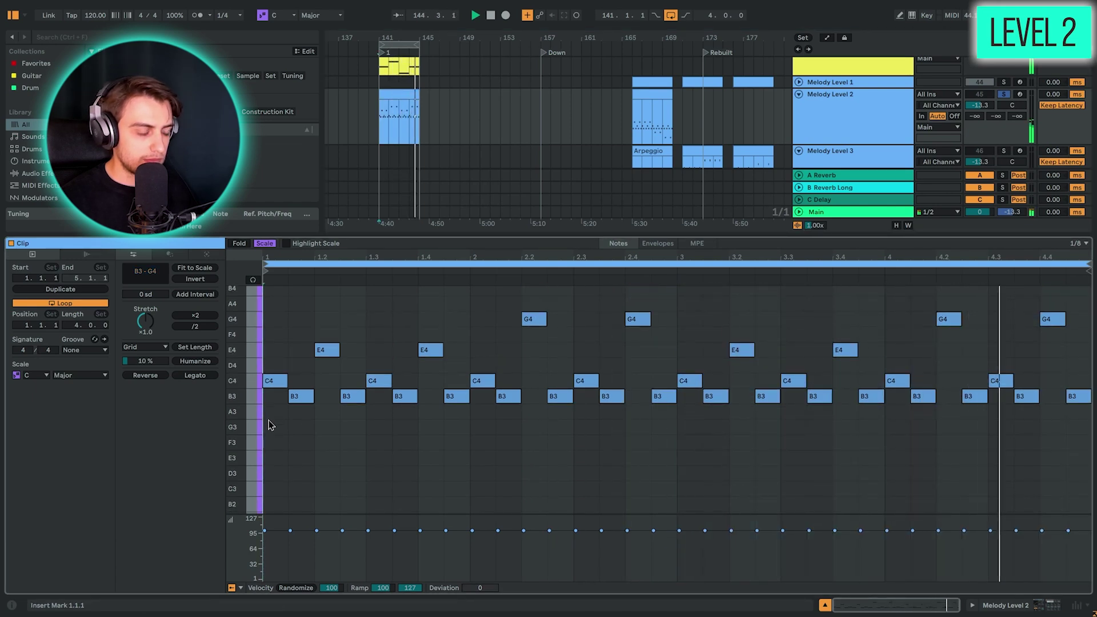
left_click_drag(275, 428, 672, 516)
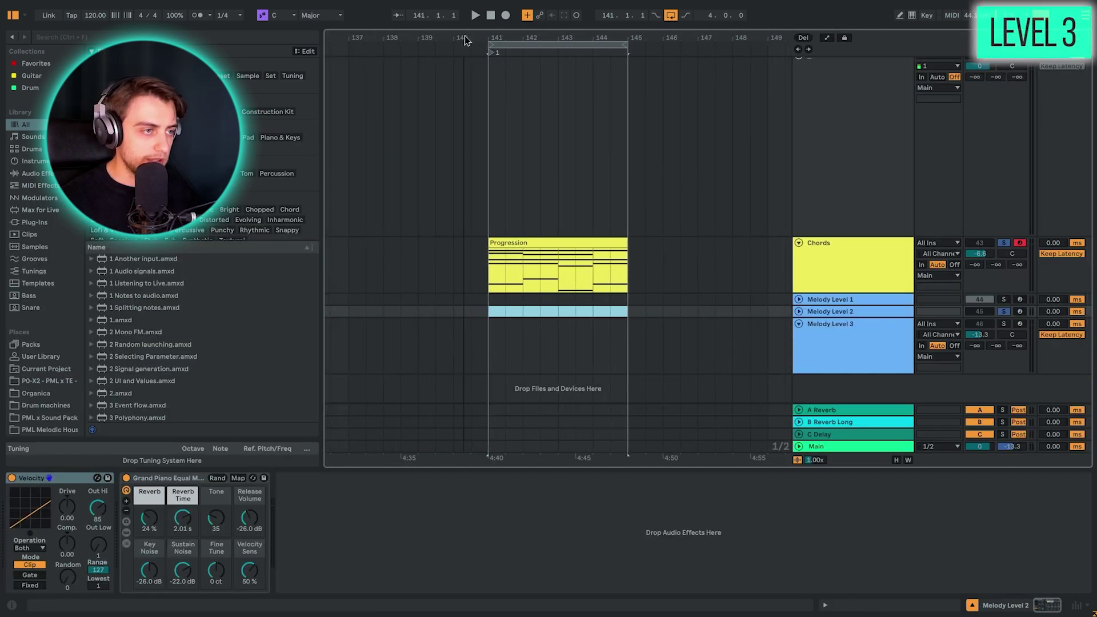
Step: Insert an empty four-bar MIDI clip on the Melody Level 3 track beneath the chord progression
left_click(851, 349)
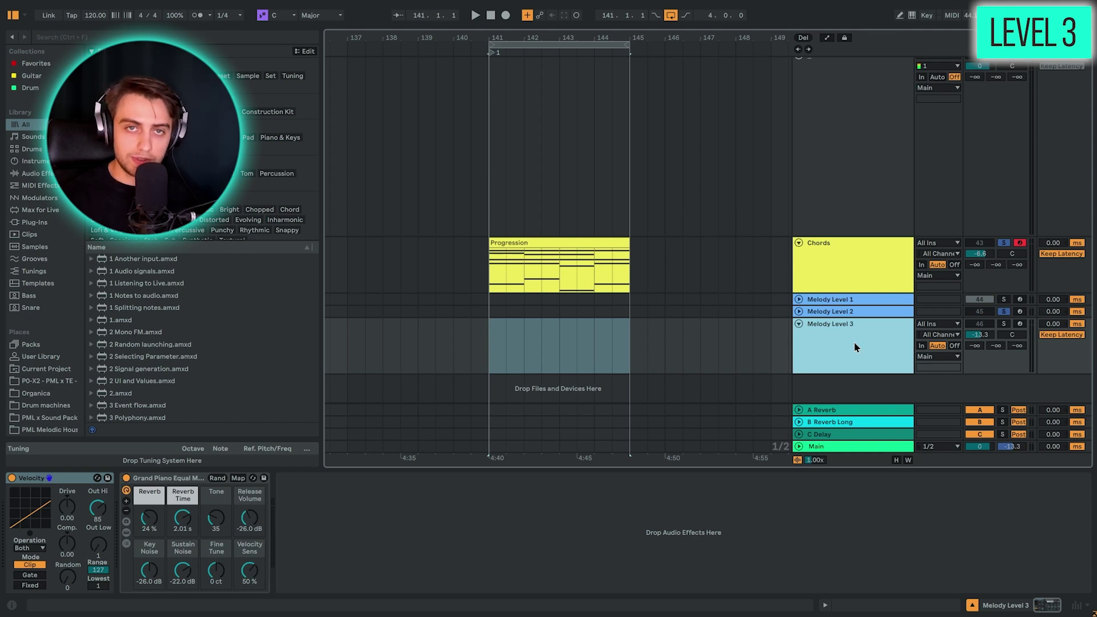
right_click(608, 343)
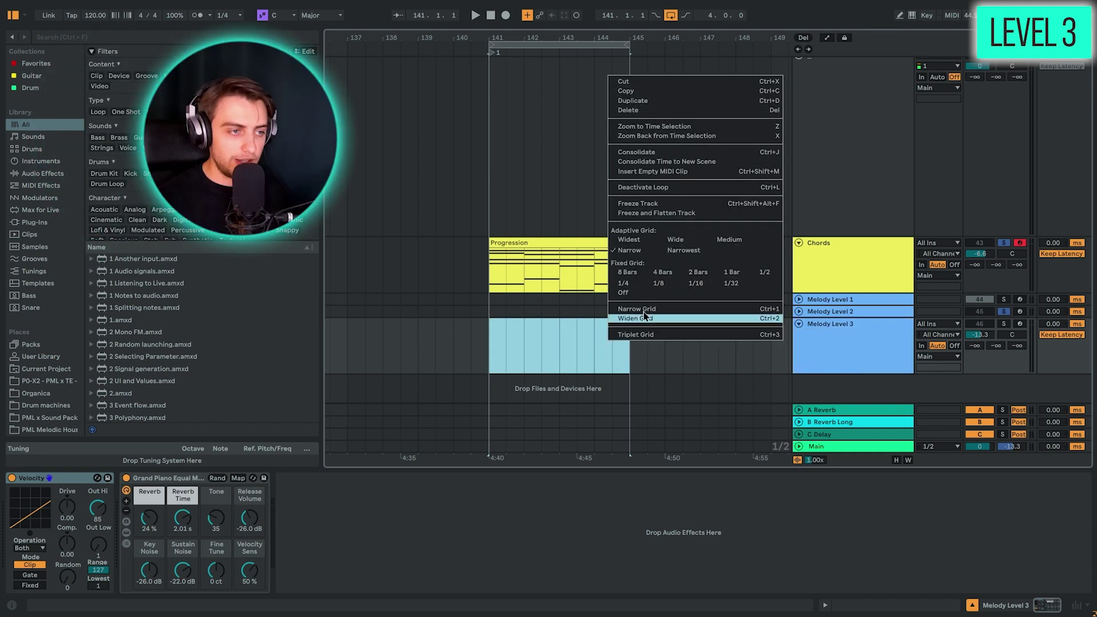
left_click(661, 171)
Step: Try the Lydian scale on the new clip and switch the scale back to Major
left_click(72, 375)
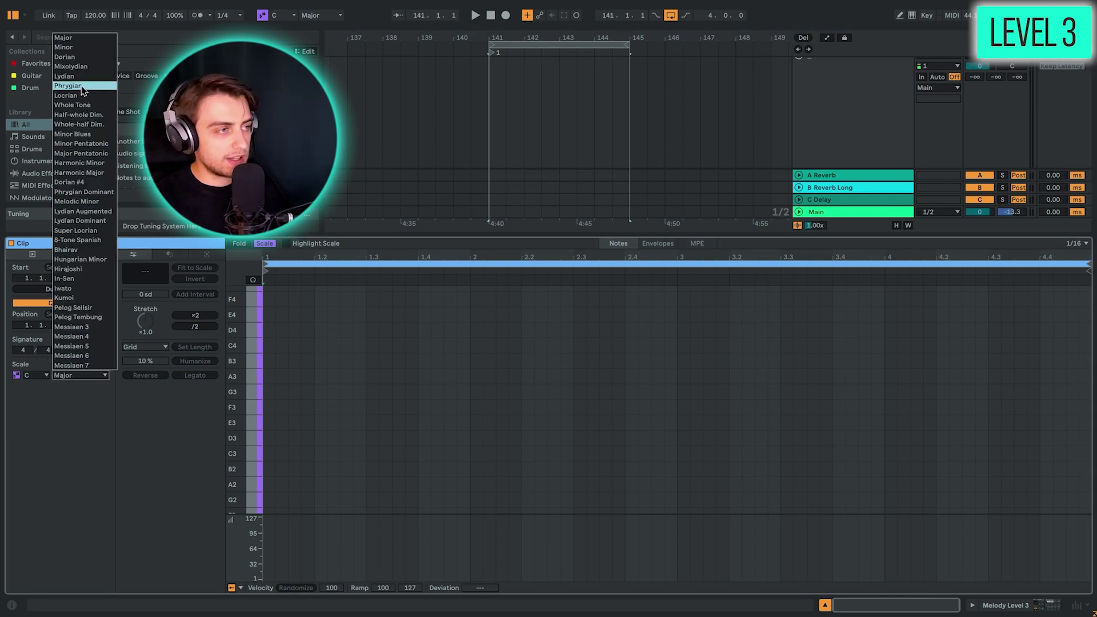
left_click(66, 76)
left_click(80, 377)
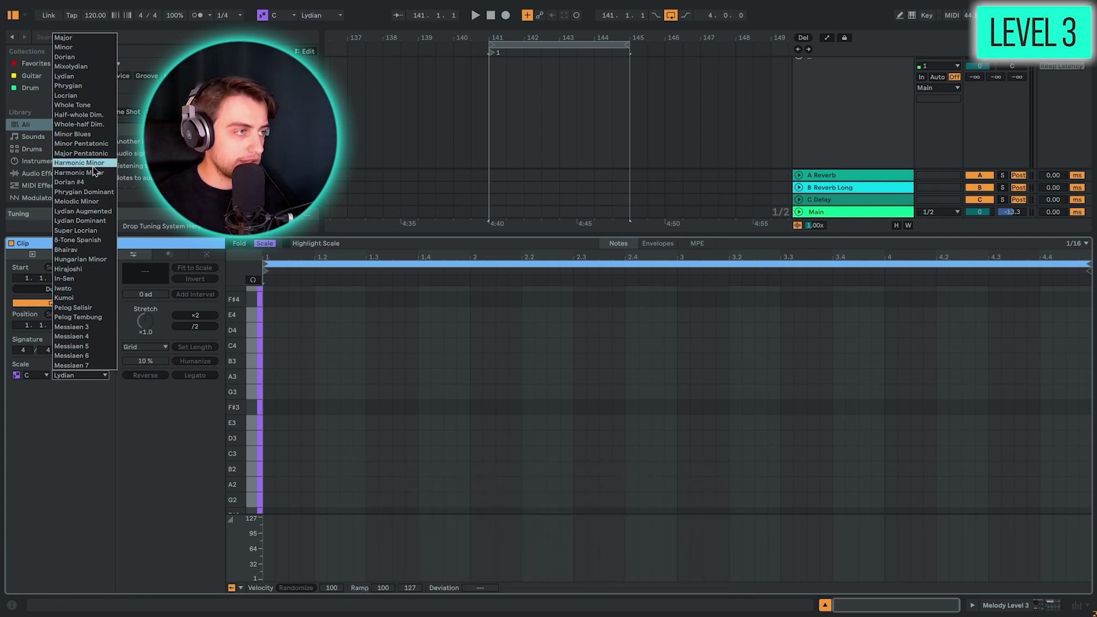
left_click(90, 78)
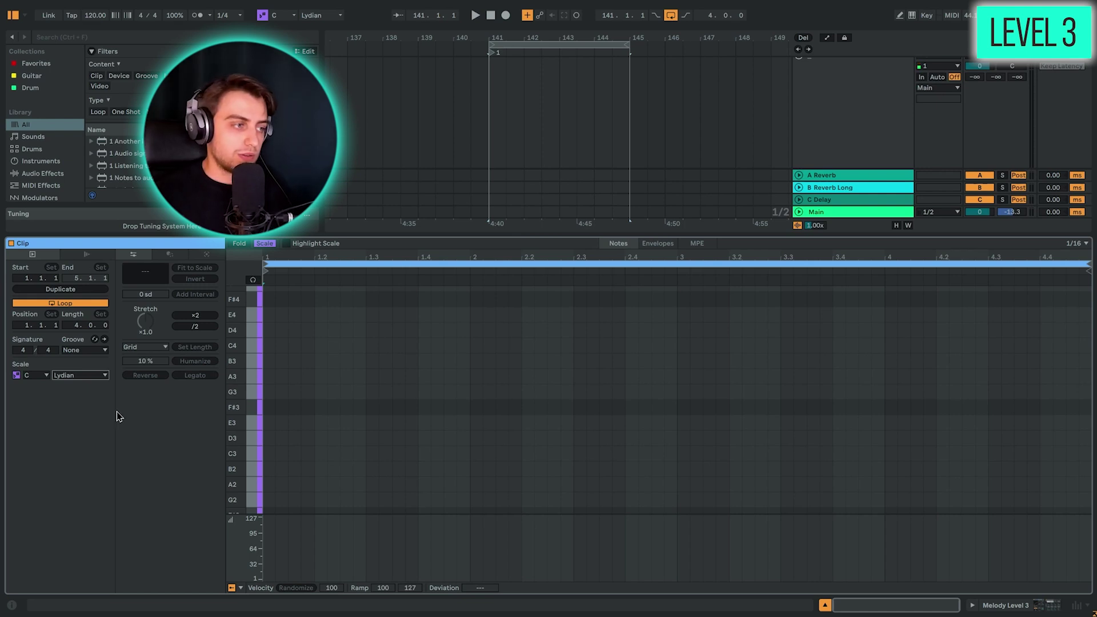
left_click(99, 376)
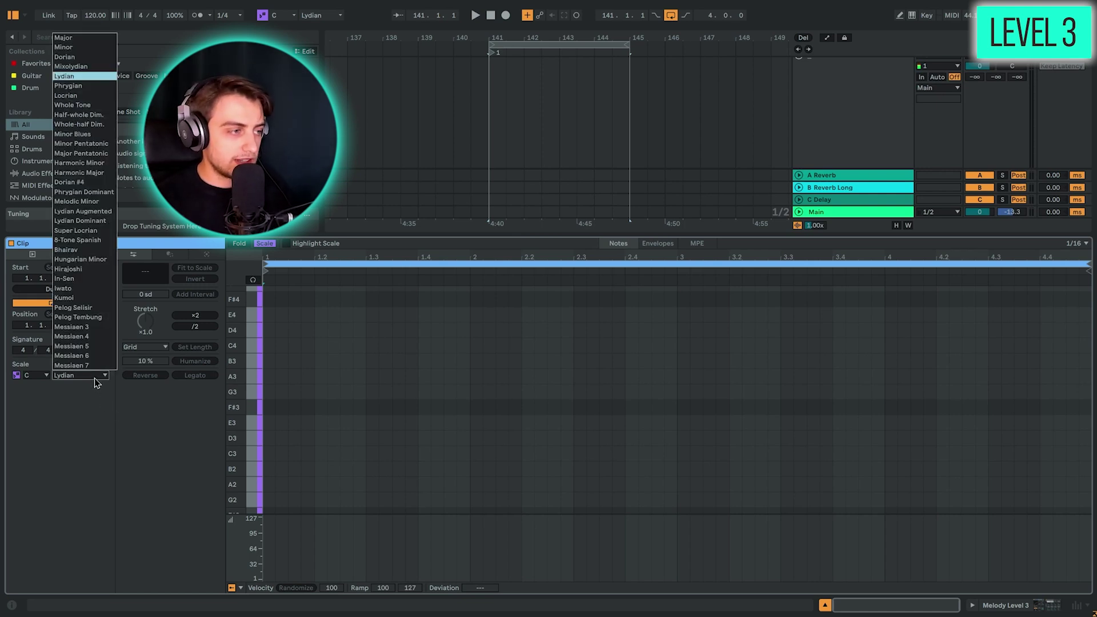
left_click(78, 38)
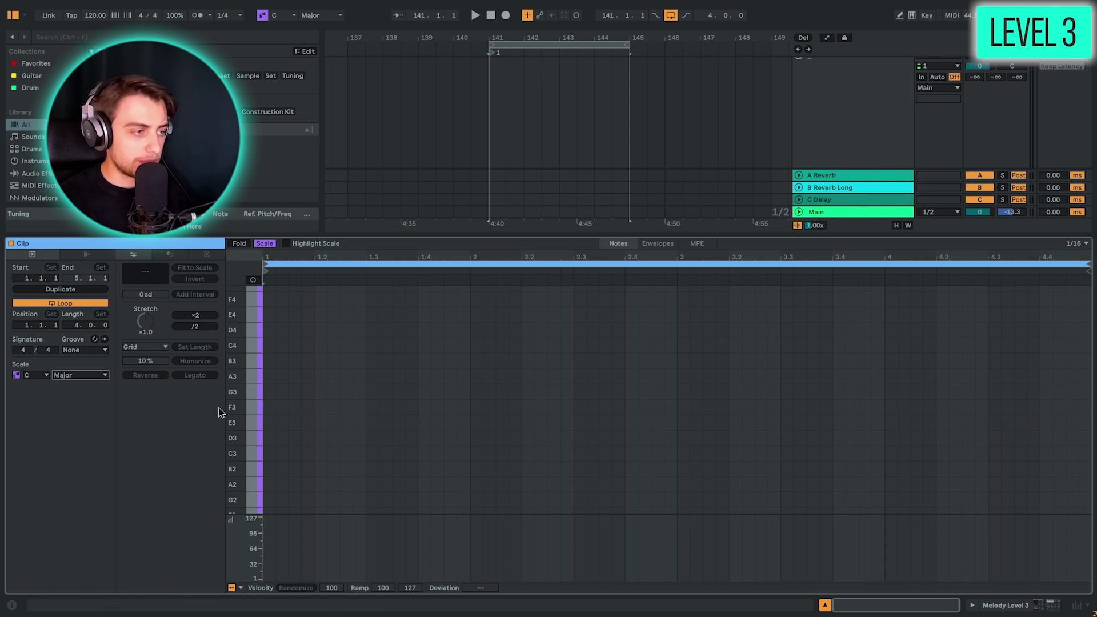
Step: Set the clip's scale to Lydian and turn on Draw Mode with the fixed 1/16 grid
left_click(95, 375)
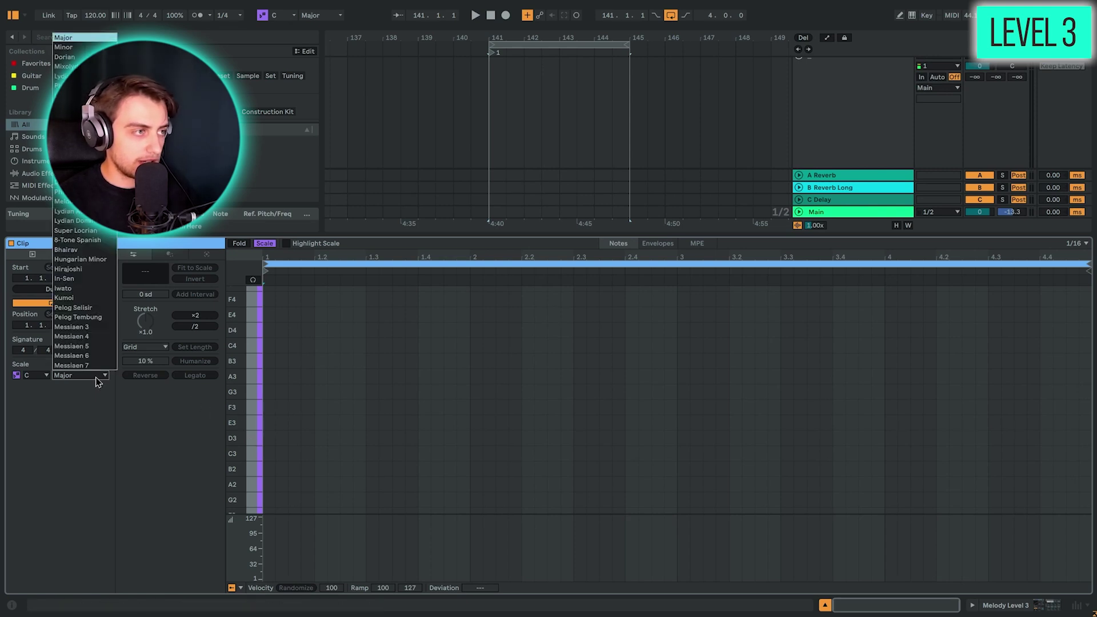
left_click(62, 76)
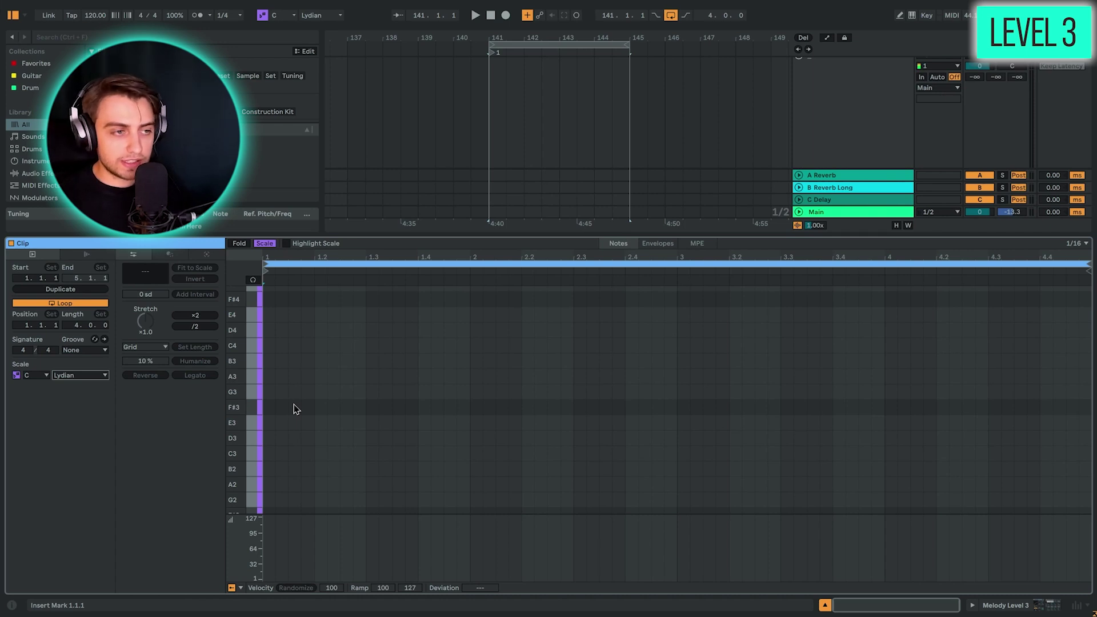
key("b")
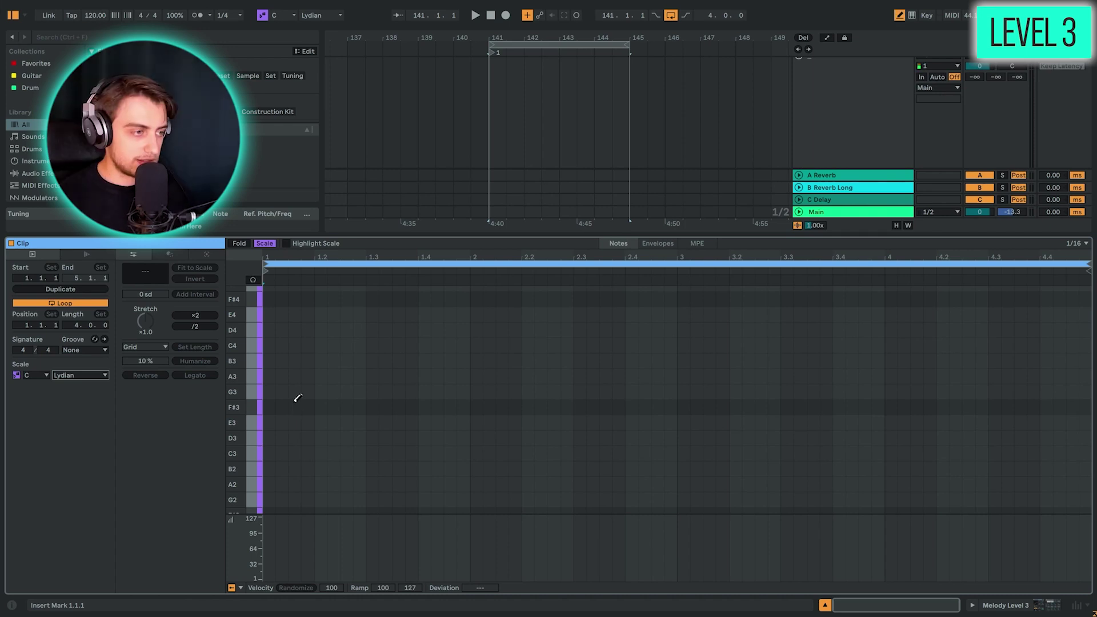
right_click(295, 405)
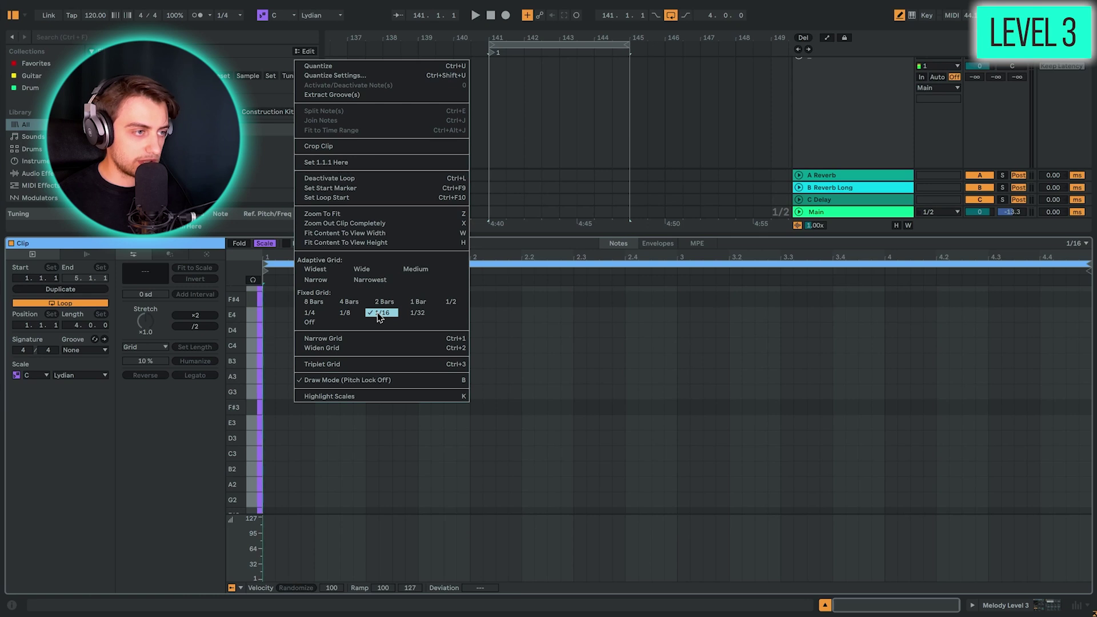
left_click(274, 411)
scroll(275, 410, "up", 1)
scroll(274, 410, "down", 2)
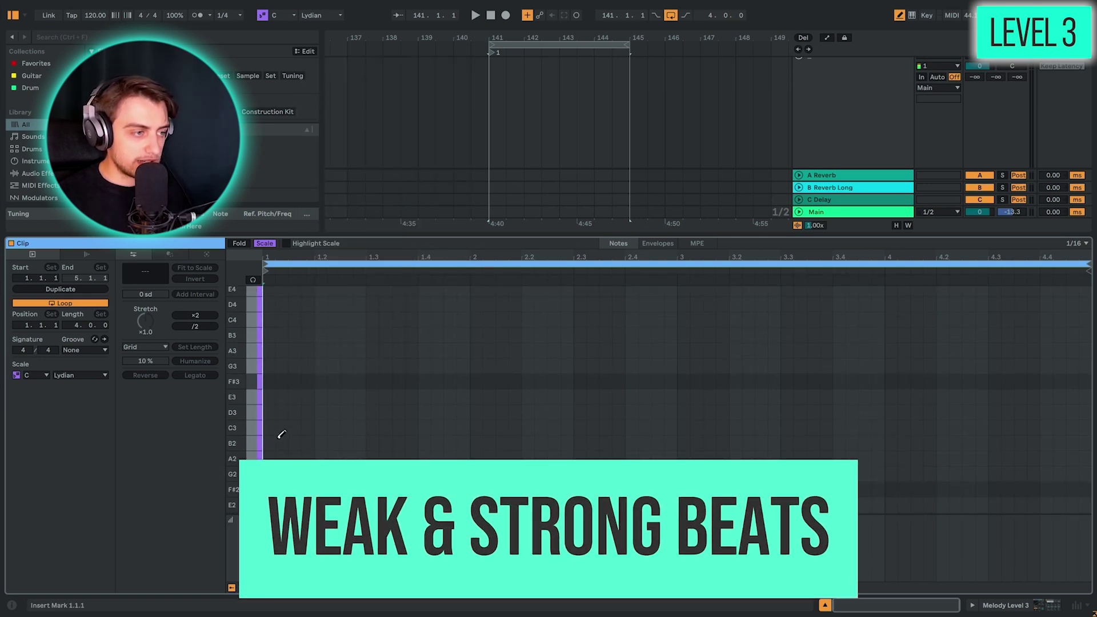
Step: Draw a sixteenth-note C3 on every beat of bars 1 and 2 and duplicate them into bars 3 and 4
left_click_drag(275, 427, 476, 427)
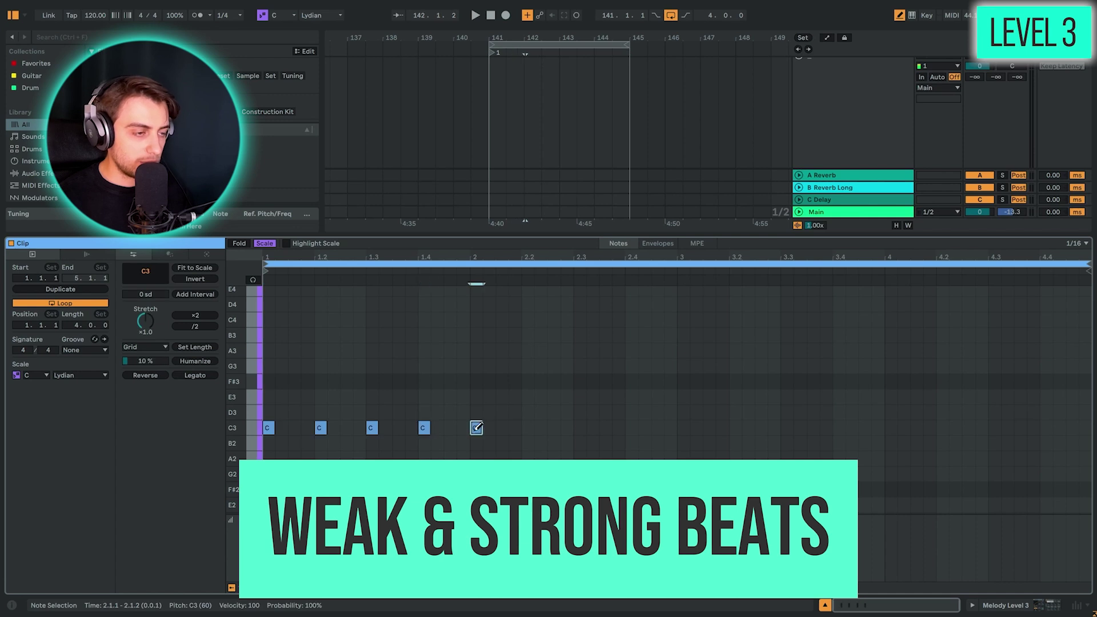
left_click(557, 426)
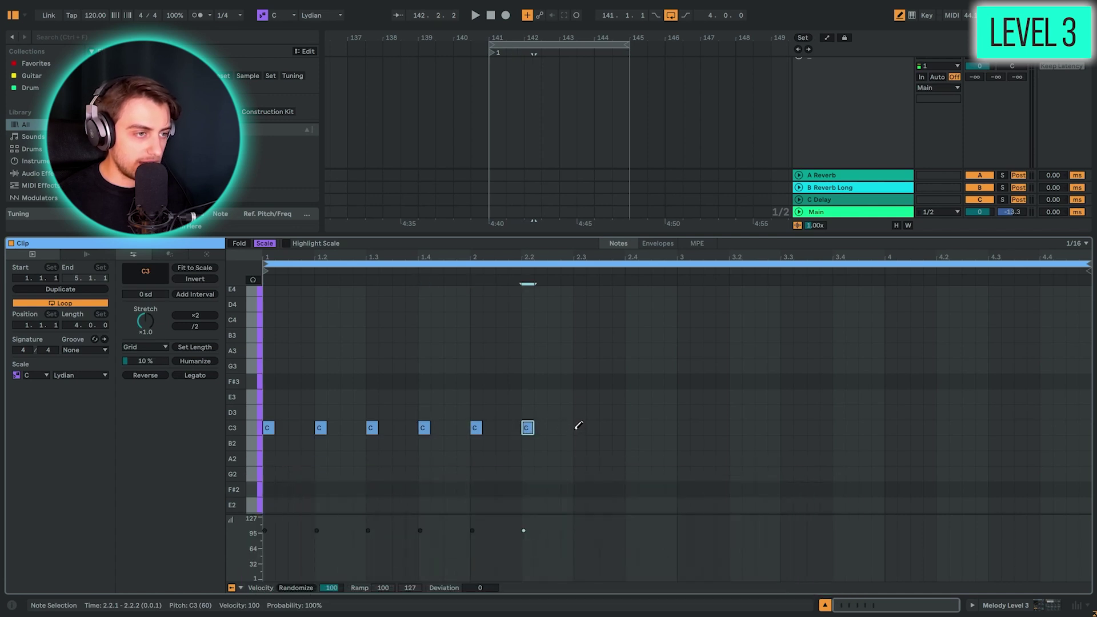
left_click_drag(578, 425, 634, 431)
key("b")
key("ctrl+a")
key("ctrl+d")
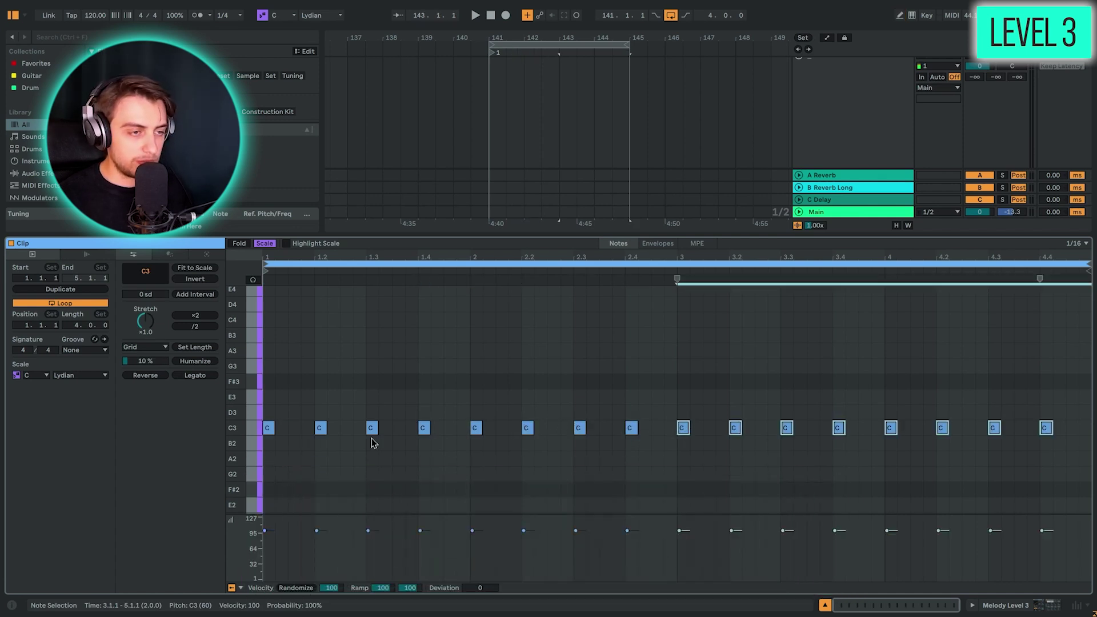
Step: Raise all the beat notes one octave to C4 while playing them with the chords, and deactivate them
key("space")
key("ctrl+a")
key("shift+Up")
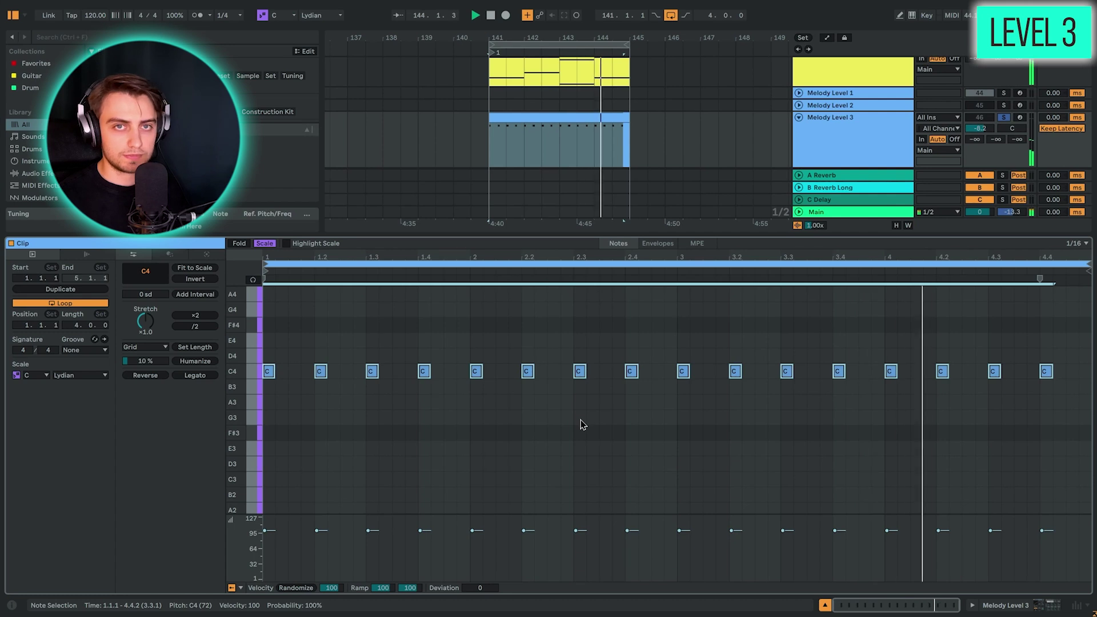
key("space")
key("0")
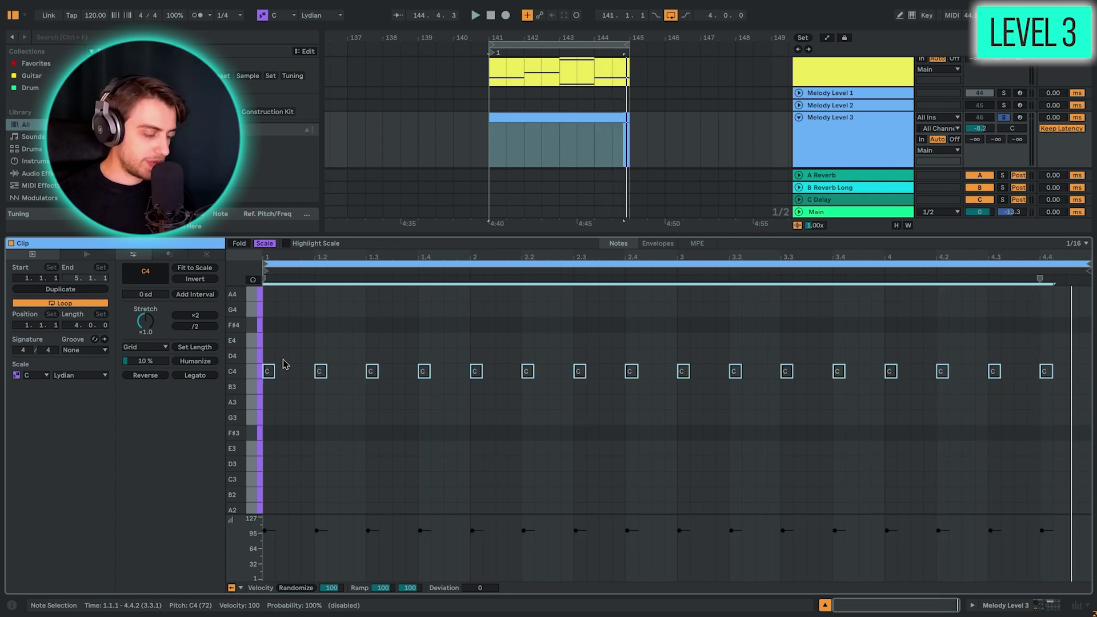
Step: Fill the three weak sixteenths after each C4 with deactivated D4 notes across all four bars
key("b")
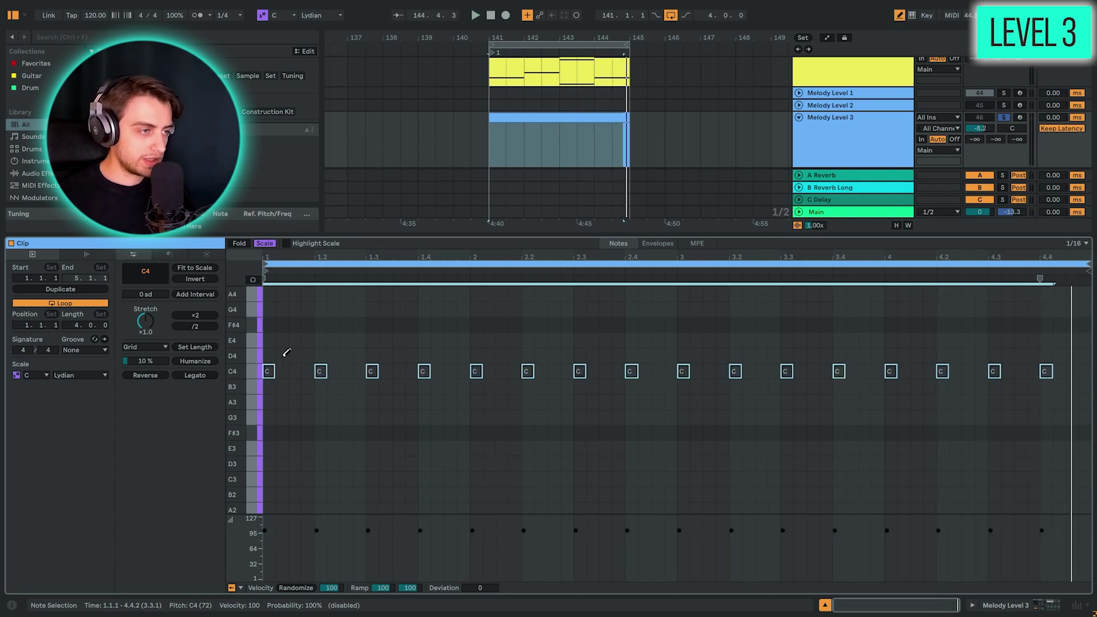
mouse_move(283, 355)
left_mouse_down()
mouse_move(308, 356)
mouse_move(279, 340)
mouse_move(1086, 357)
left_mouse_up()
key("ctrl+d")
key("ctrl+d")
key("ctrl+d")
key("ctrl+d")
key("ctrl+d")
key("ctrl+d")
key("ctrl+d")
key("ctrl+d")
key("ctrl+d")
key("ctrl+d")
key("ctrl+d")
key("ctrl+d")
key("ctrl+d")
key("ctrl+d")
key("ctrl+d")
key("b")
left_click(277, 338)
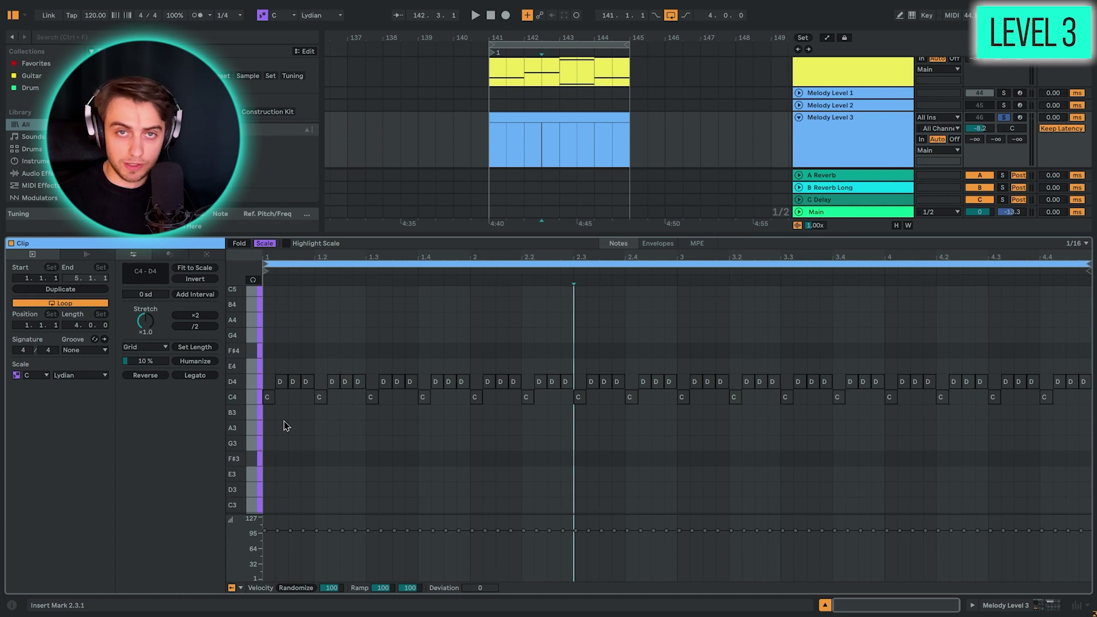
key("b")
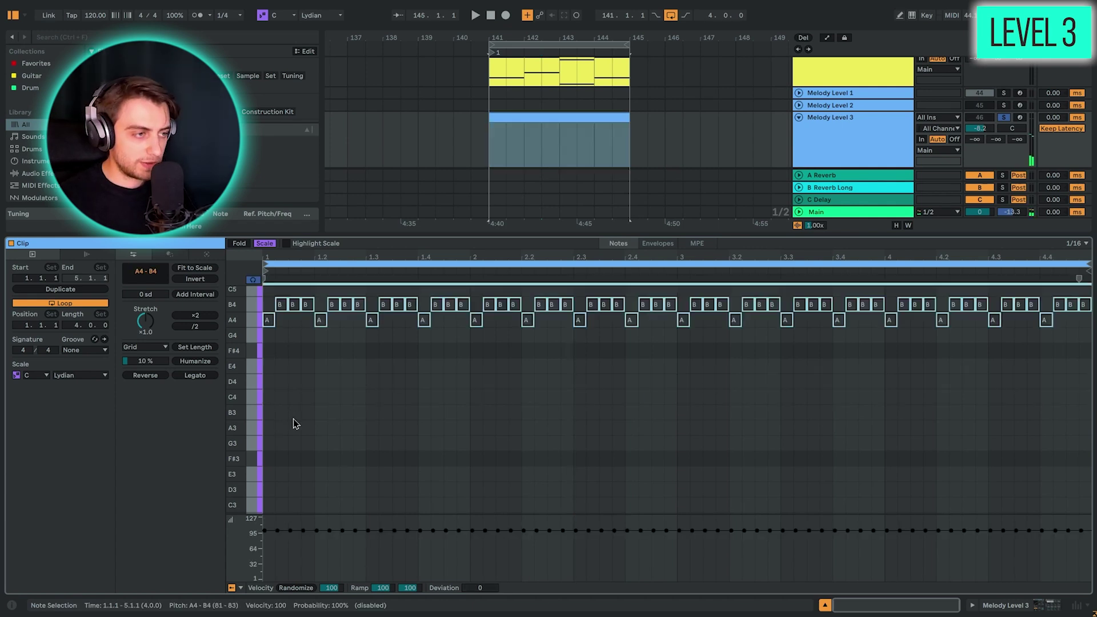
Step: Place sixteenth notes C3, E3 and G3 at the very start of bar 1 as reference tones and deactivate them
left_click(293, 424)
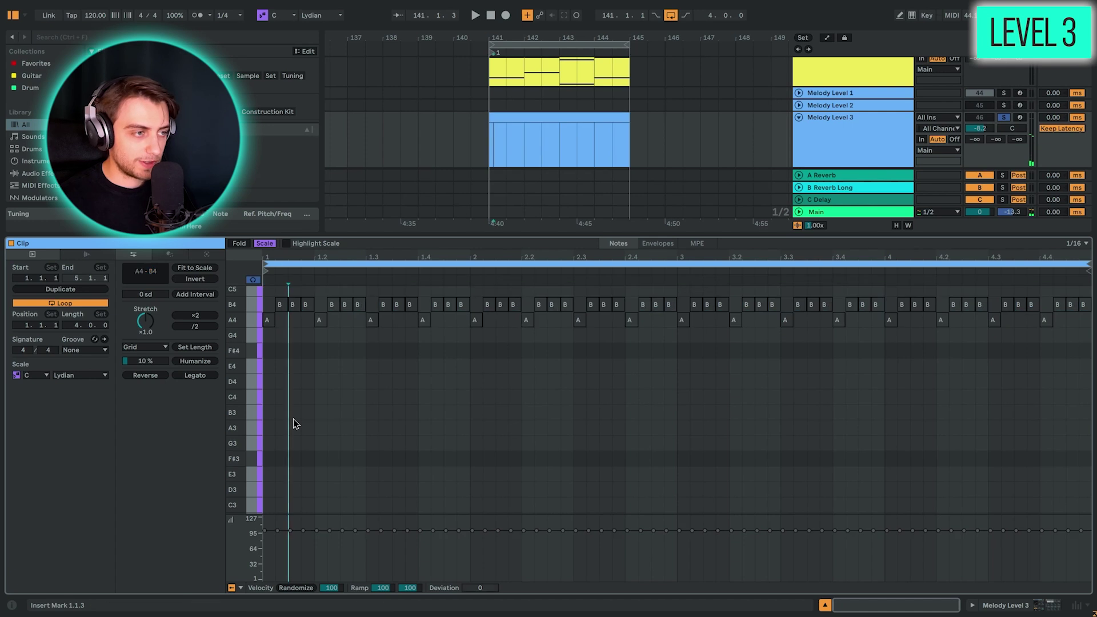
key("b")
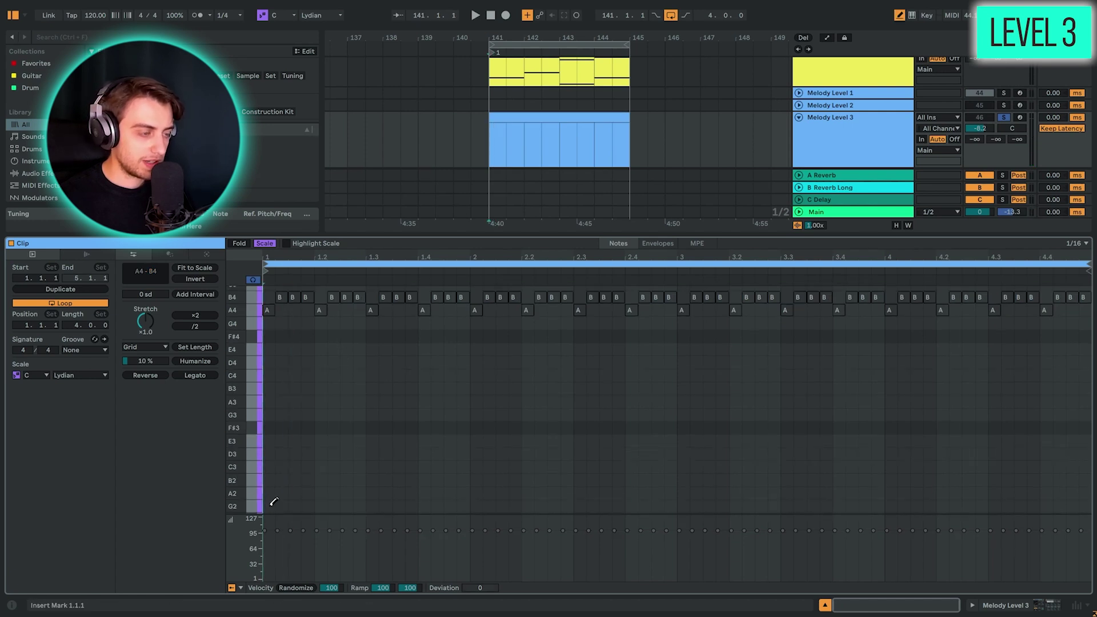
scroll(273, 501, "down", 1)
scroll(274, 501, "up", 1)
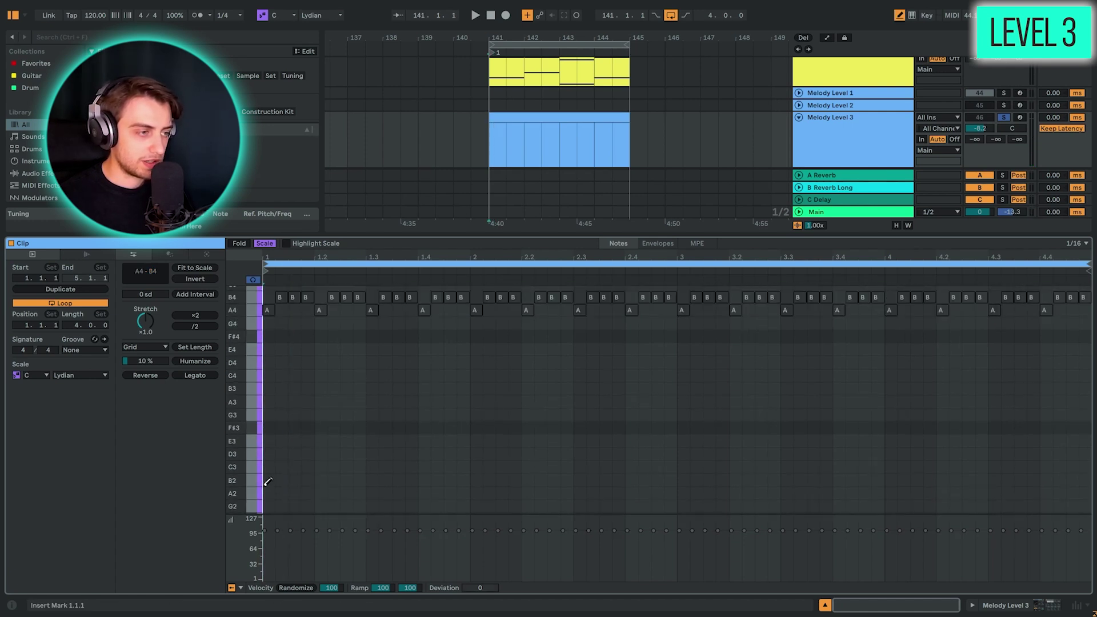
key("b")
key("ctrl+v")
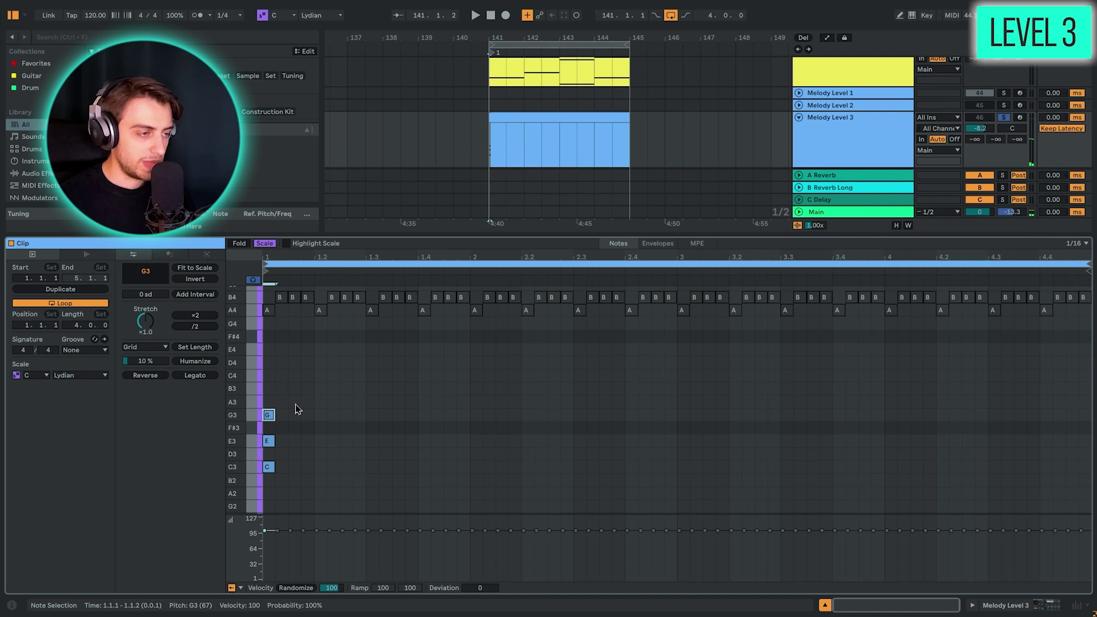
left_click_drag(297, 394, 252, 496)
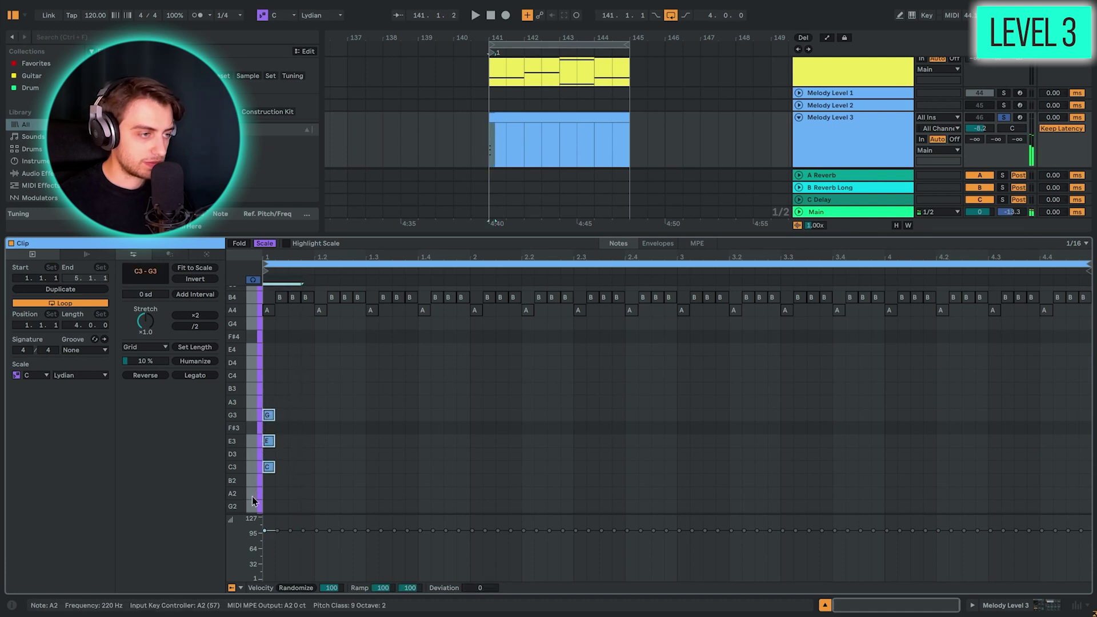
Step: Add deactivated D3, F#3, A3 and B3 on the second sixteenth, and move both reference stacks to the end of bar 4
key("b")
left_click(281, 454)
left_click(281, 428)
left_click(281, 401)
left_click(281, 388)
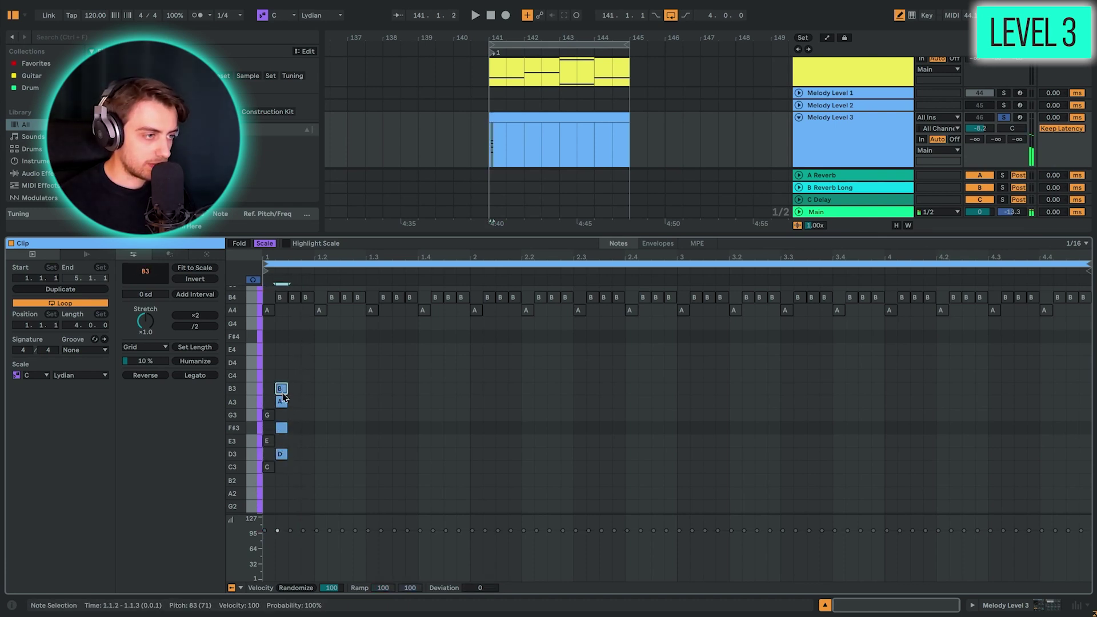
key("b")
mouse_move(279, 377)
left_mouse_down()
mouse_move(314, 482)
mouse_move(279, 407)
left_mouse_up()
left_click_drag(278, 407, 269, 388)
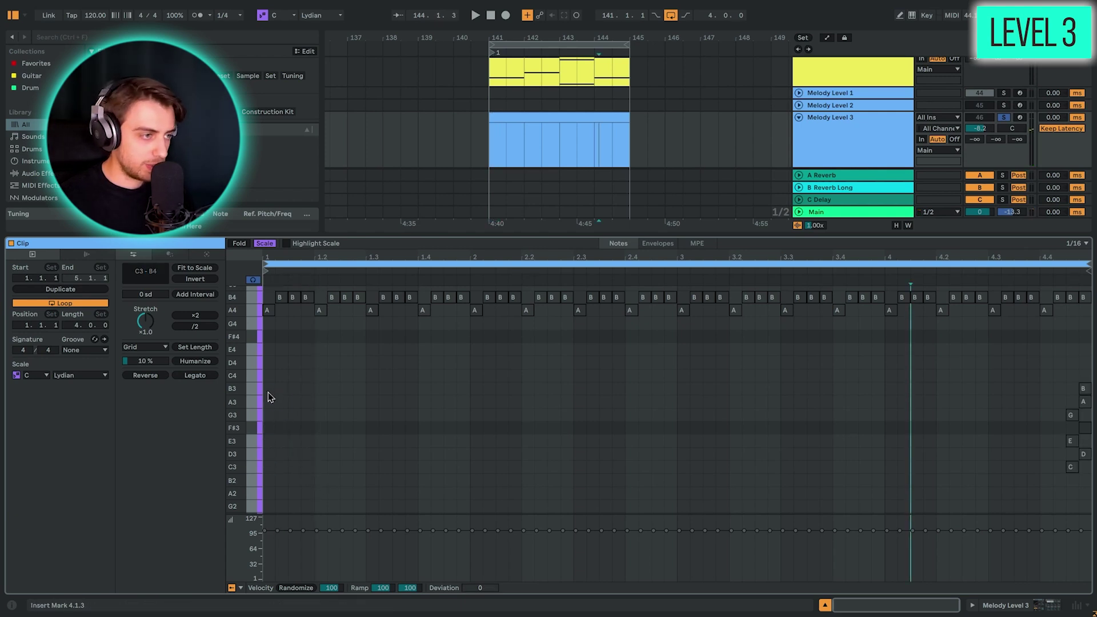
Step: Draw a sixteenth-note motif in bar 1: D4 at 1.1.1, F#3 at 1.1.4 and G3 at 1.2.3
key("b")
left_click(269, 362)
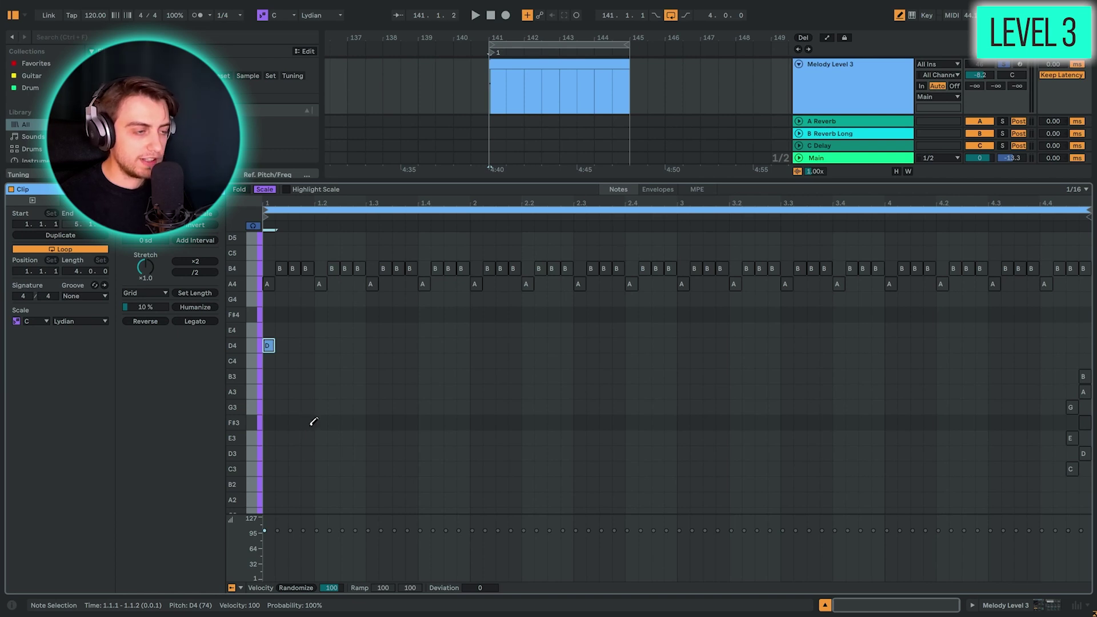
left_click(309, 422)
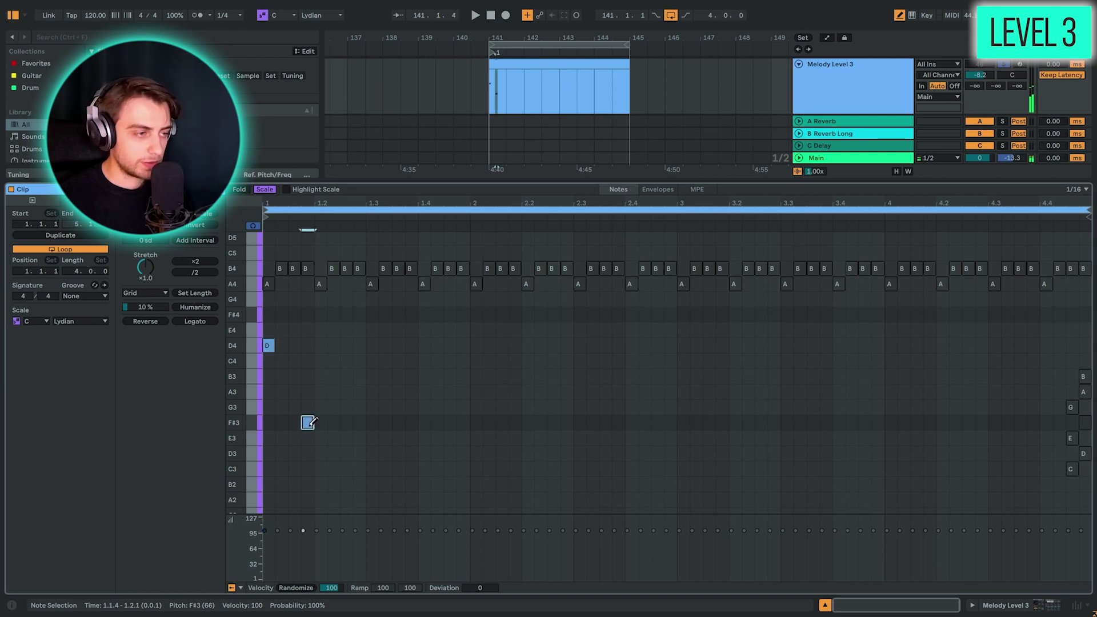
left_click(345, 407)
key("b")
Step: Duplicate the half-bar motif seven times to fill all four bars and play it back
left_click_drag(368, 436, 270, 331)
key("ctrl+d")
key("ctrl+d")
key("ctrl+d")
key("ctrl+d")
key("ctrl+d")
key("ctrl+d")
key("ctrl+d")
key("space")
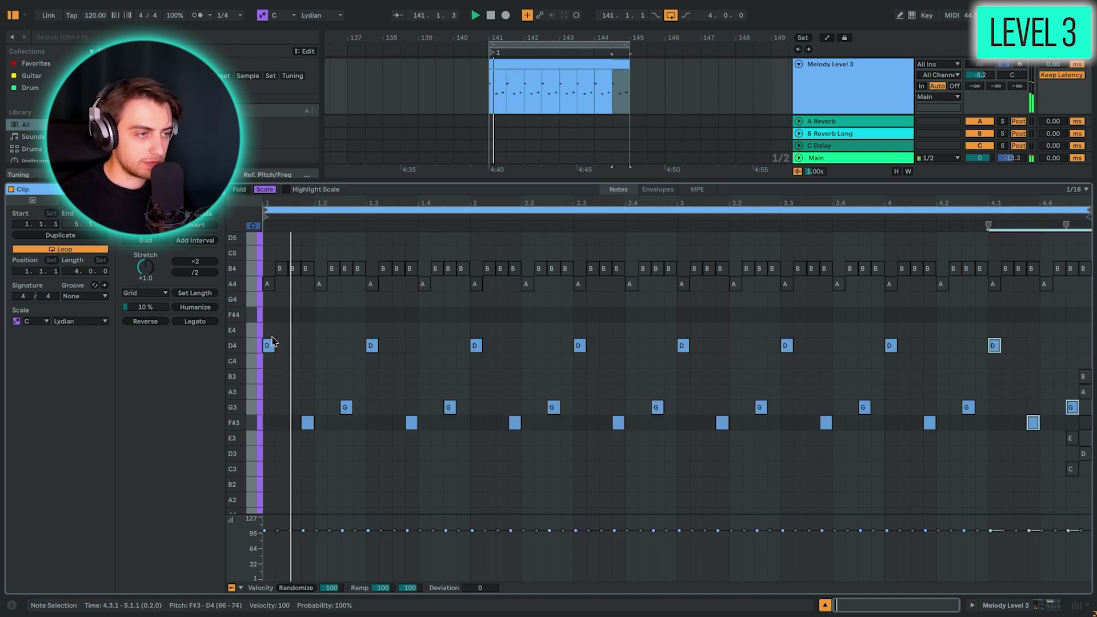
key("space")
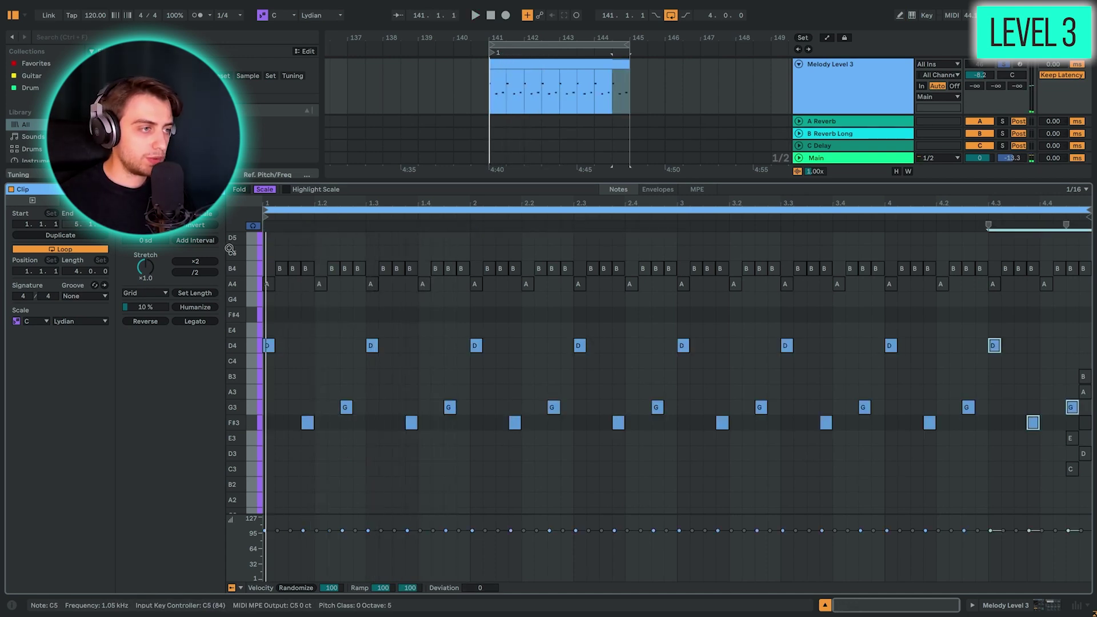
Step: Shift every G3 in the melody one sixteenth earlier
left_click(297, 405)
left_click_drag(299, 405, 1070, 410)
key("Left")
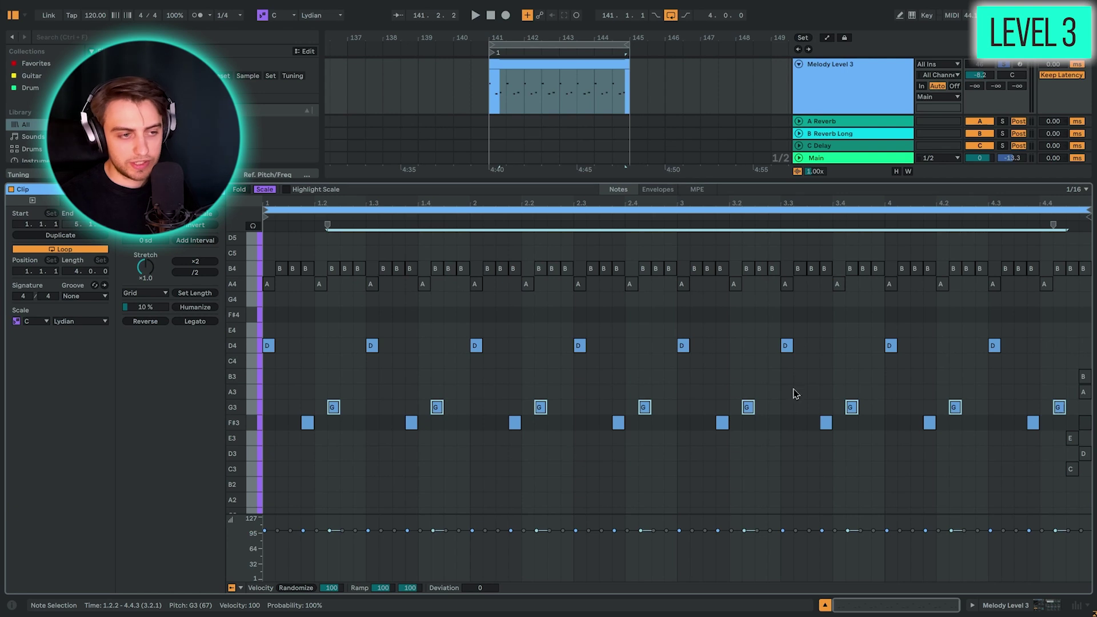
Step: Lower the F#3 notes in bars 3 and 4 to E3 and listen to the melody
left_click_drag(684, 466, 1038, 423)
key("space")
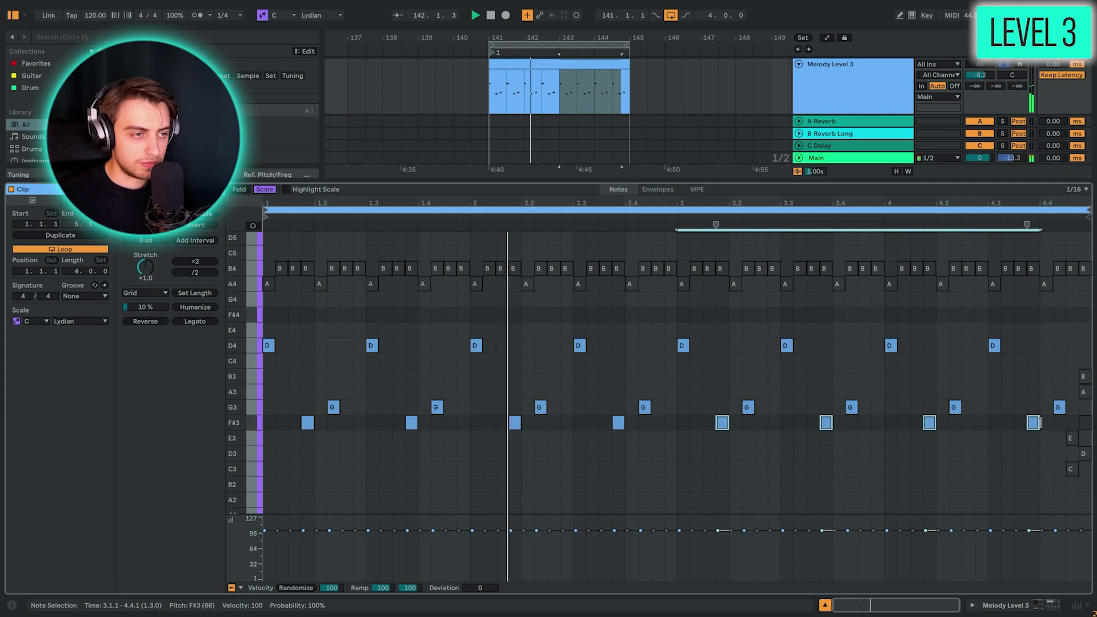
key("space")
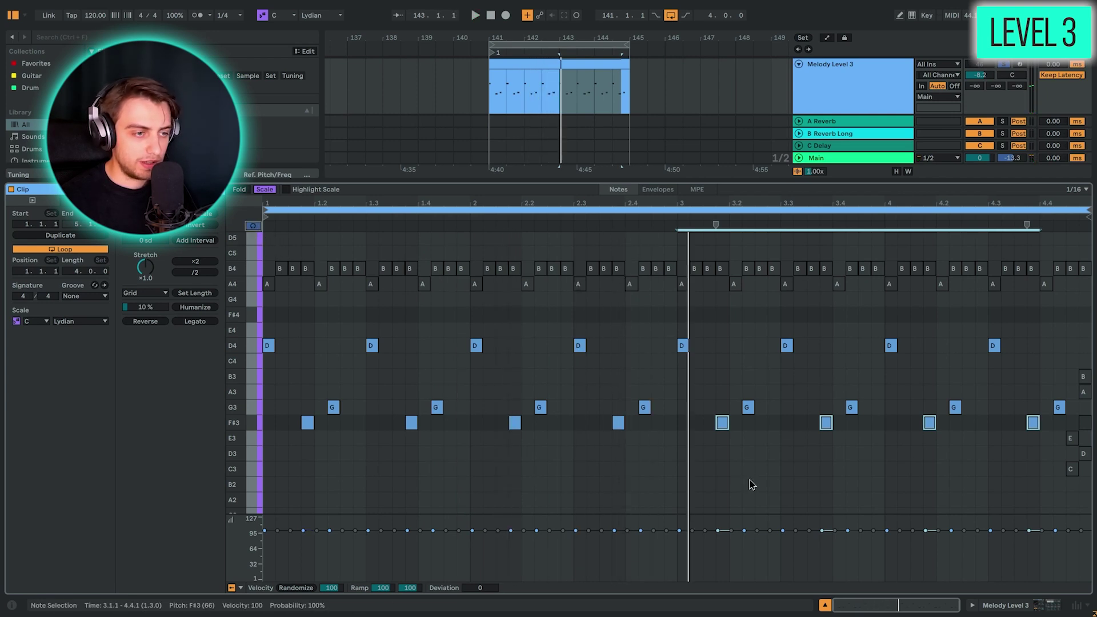
key("Down")
key("space")
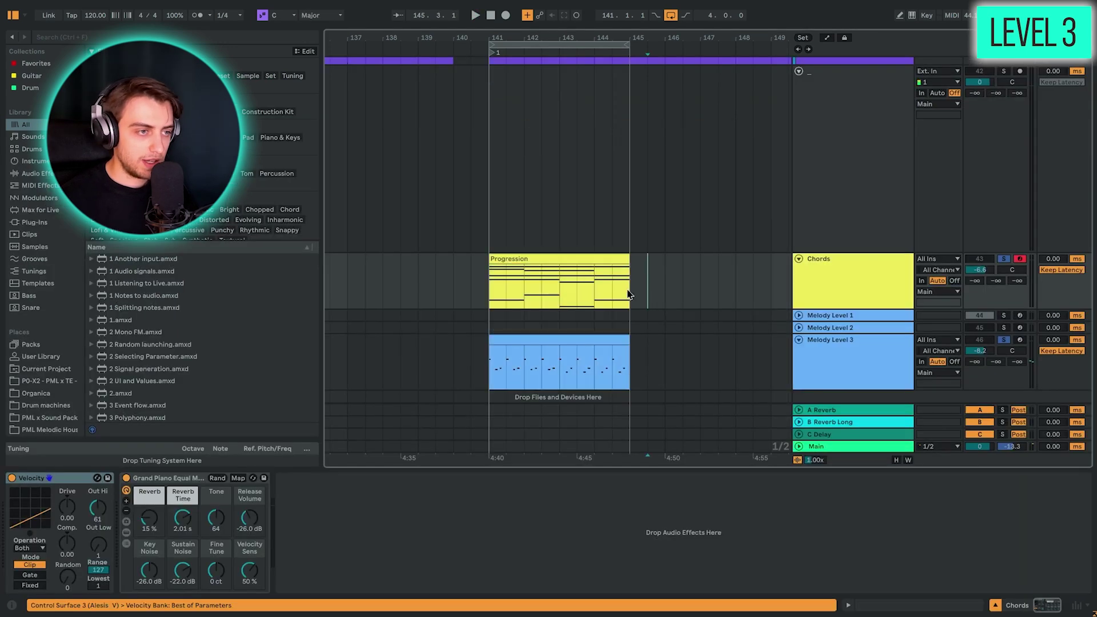
Step: Copy the Progression clip to the BG Pad track and the Melody Level 3 clip to the 41 Main Pluck track at bar 141
left_click(585, 263)
scroll(585, 263, "up", 3)
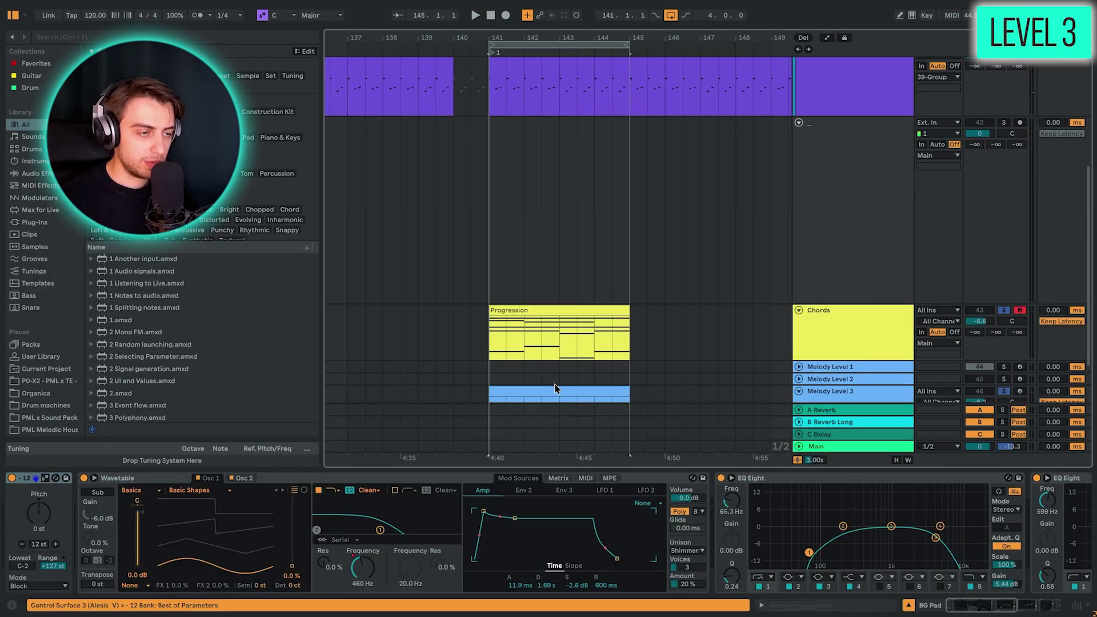
left_click(559, 387)
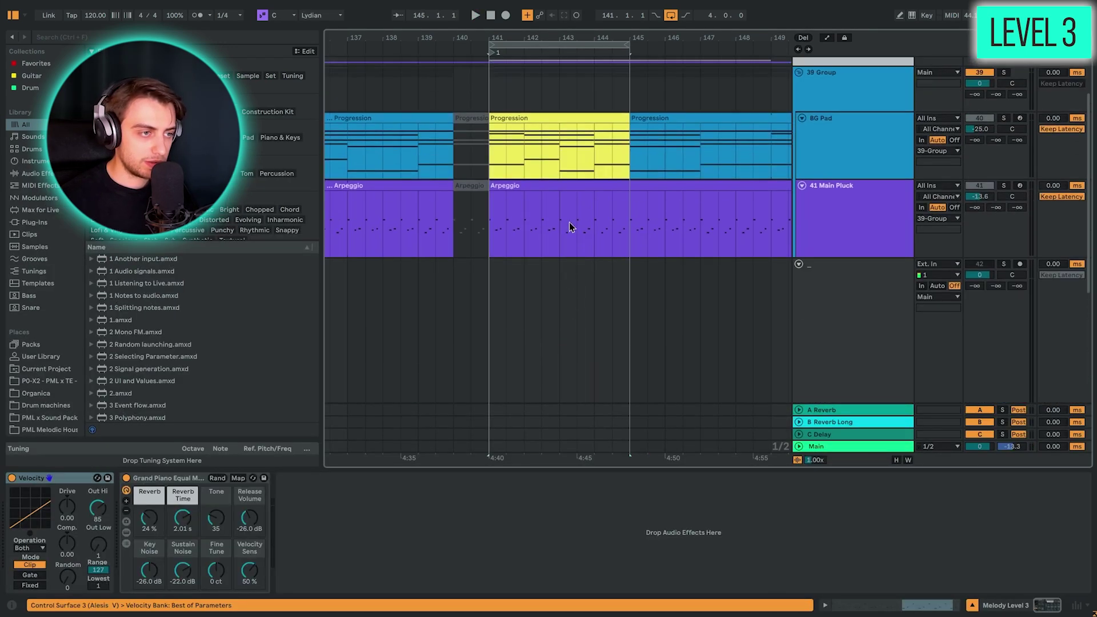
left_click(495, 246)
Step: Transpose all notes of the copied melody clip on 41 Main Pluck down one octave
double_click(618, 268)
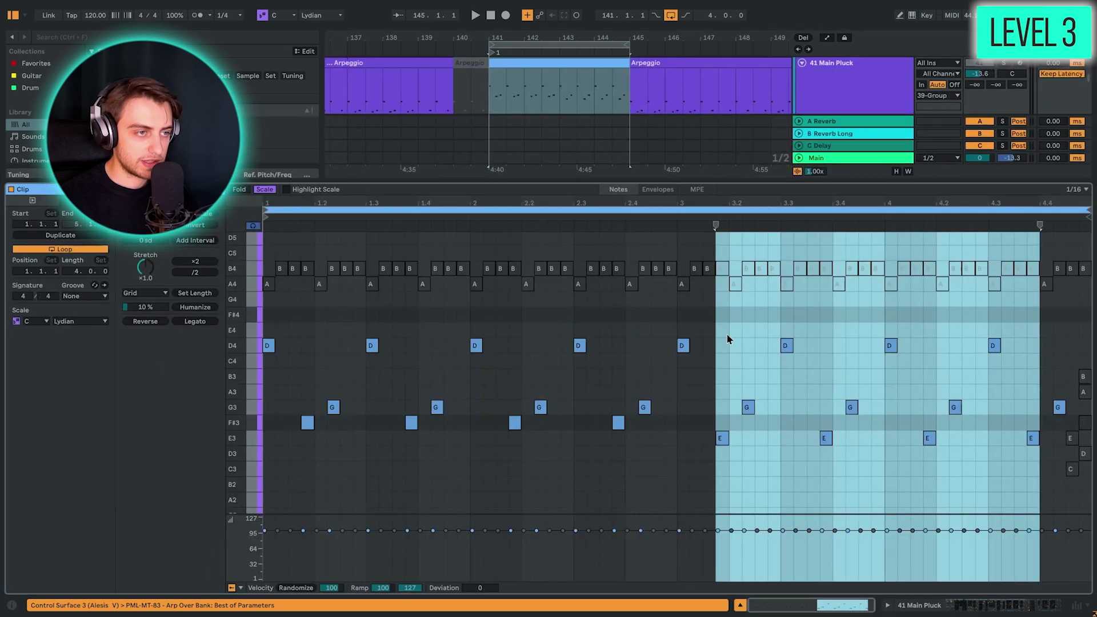
scroll(784, 349, "up", 2)
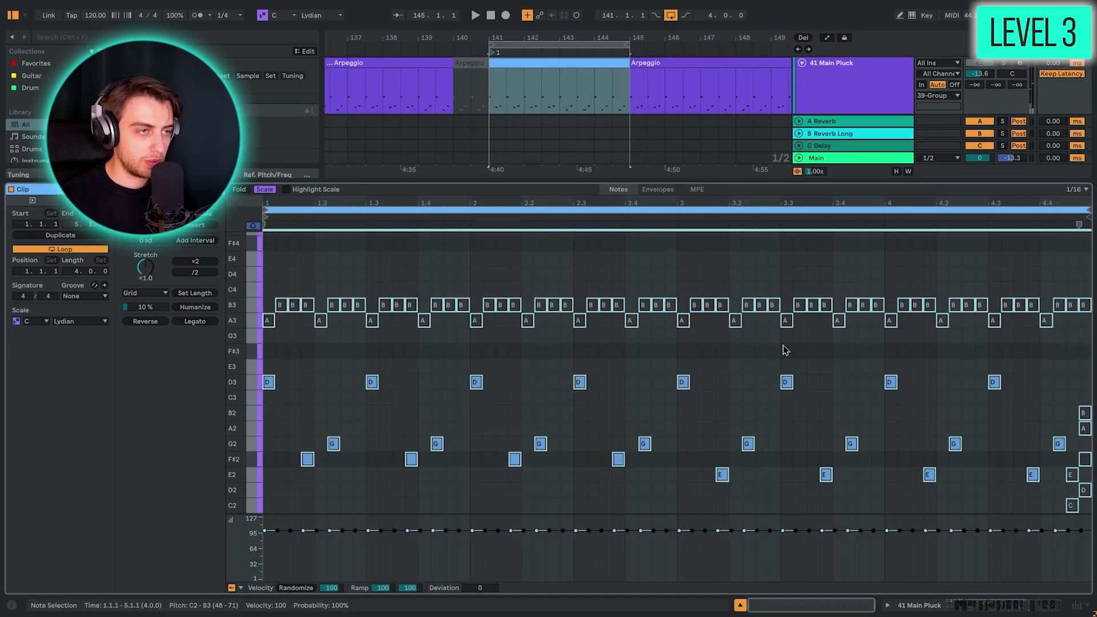
key("shift+Tab")
Step: Stretch the BG Pad Progression clip's notes to twice their length and extend the clip to bar 149
scroll(589, 160, "up", 2)
double_click(605, 251)
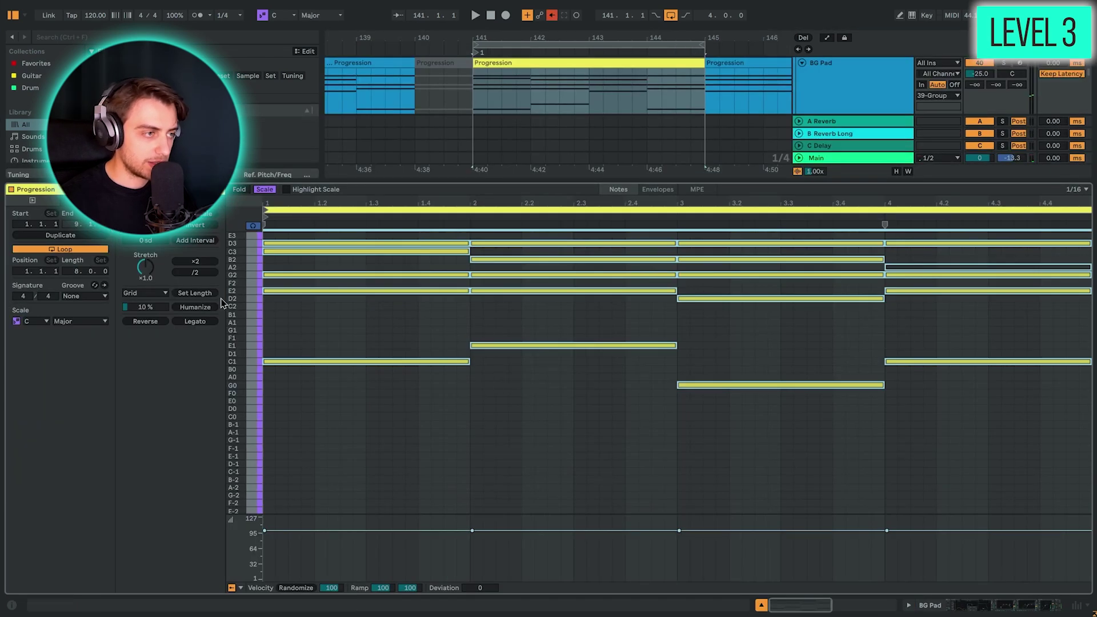
left_click(195, 261)
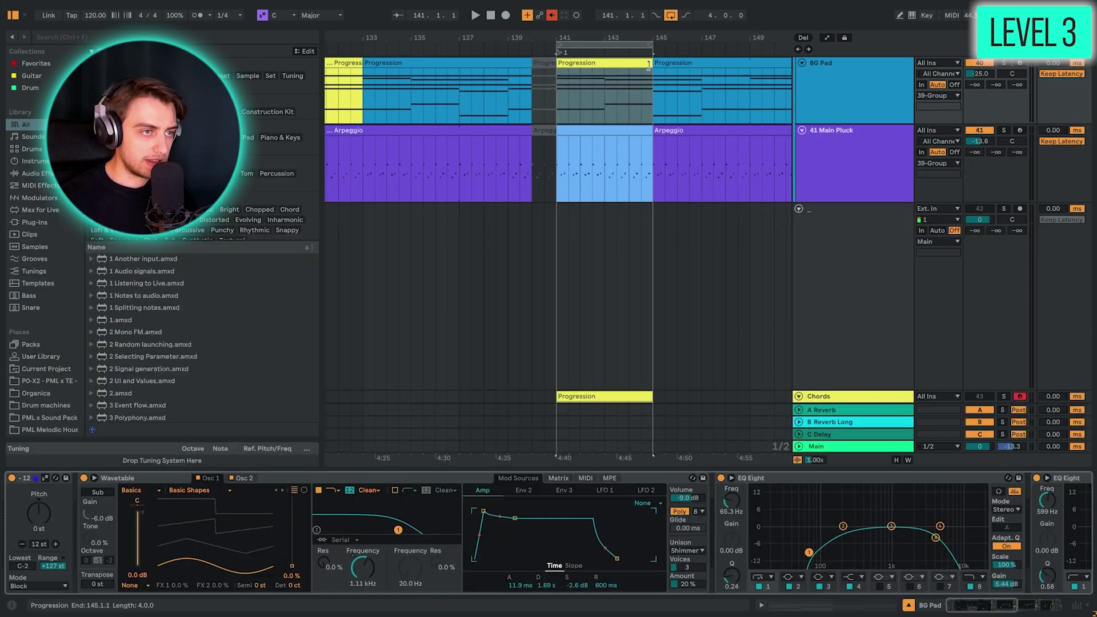
left_click_drag(653, 71, 750, 72)
Step: Duplicate the 41 Main Pluck melody clip into bars 145 to 149 and play the eight-bar loop with the full arrangement
left_click(622, 130)
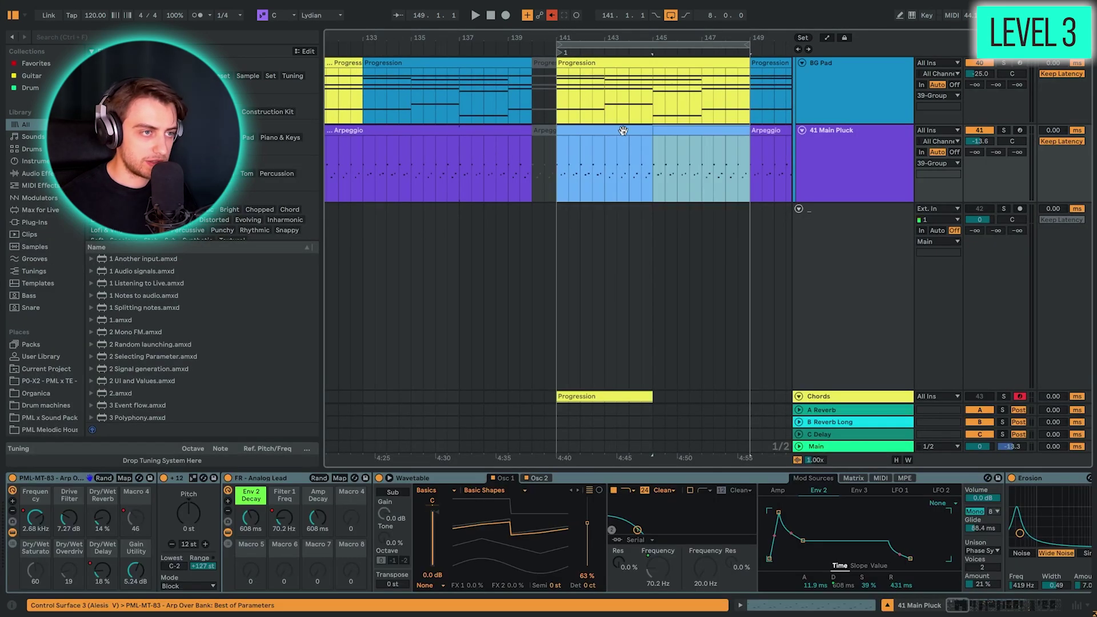
key("space")
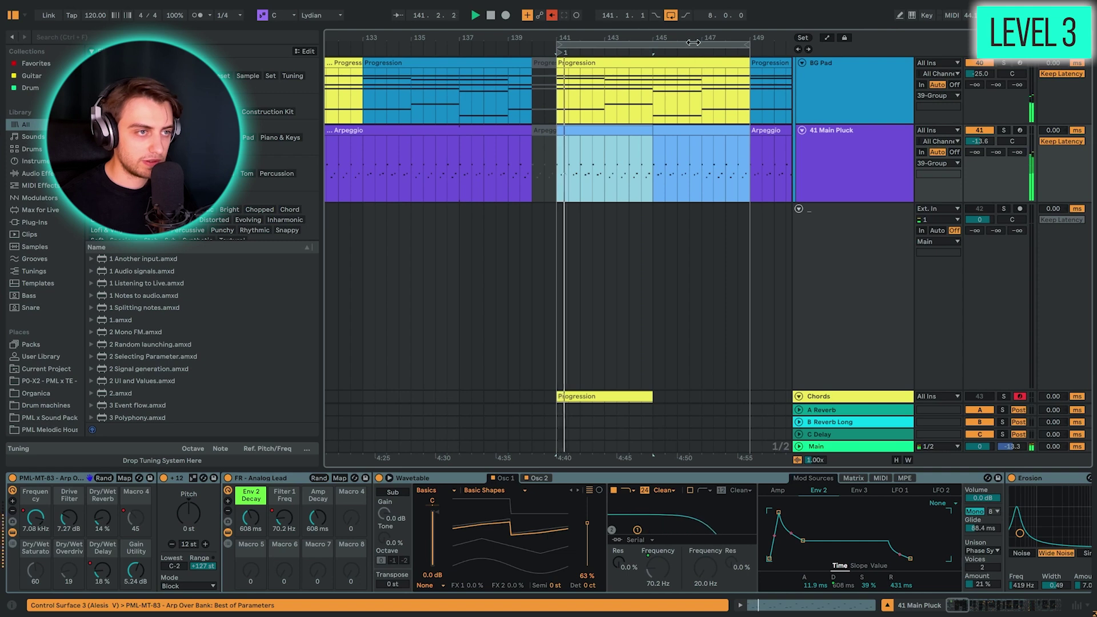
scroll(614, 167, "up", 3)
scroll(614, 167, "up", 2)
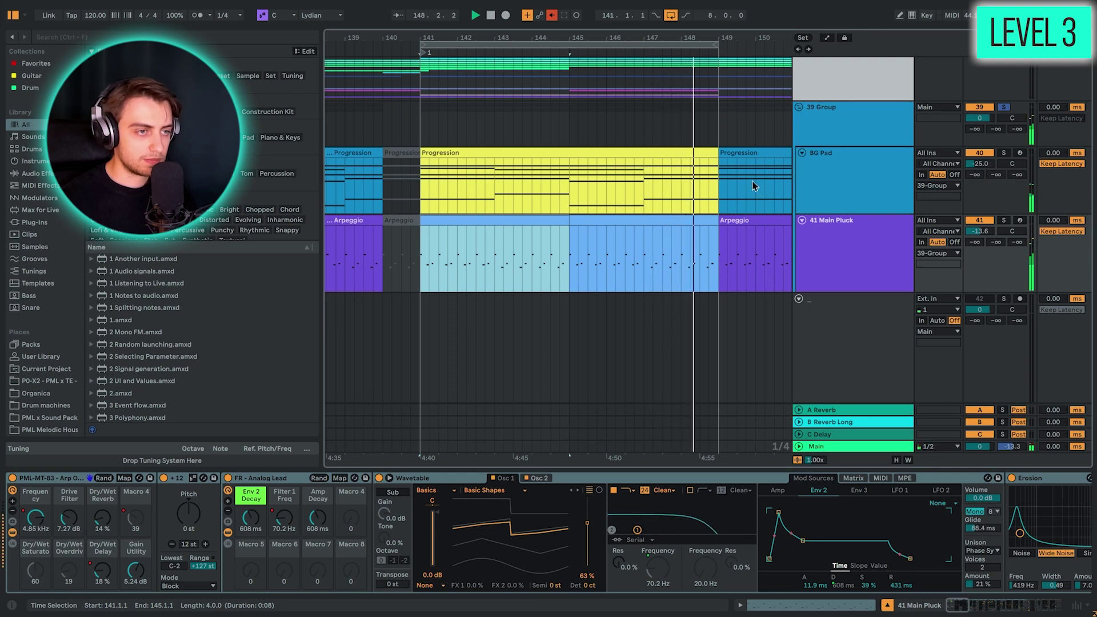
key("space")
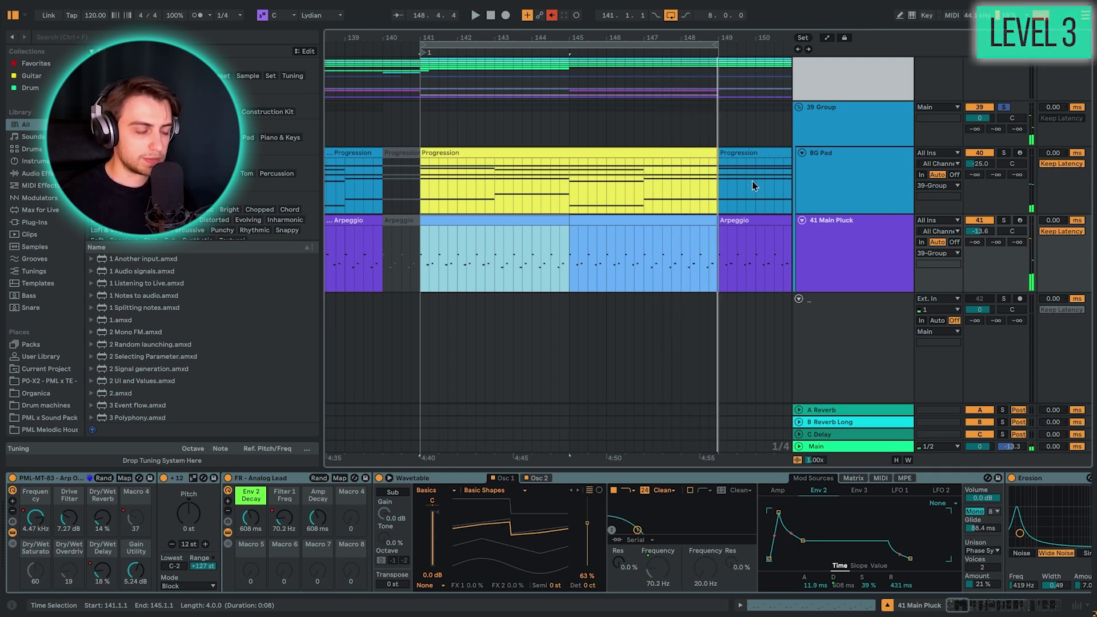